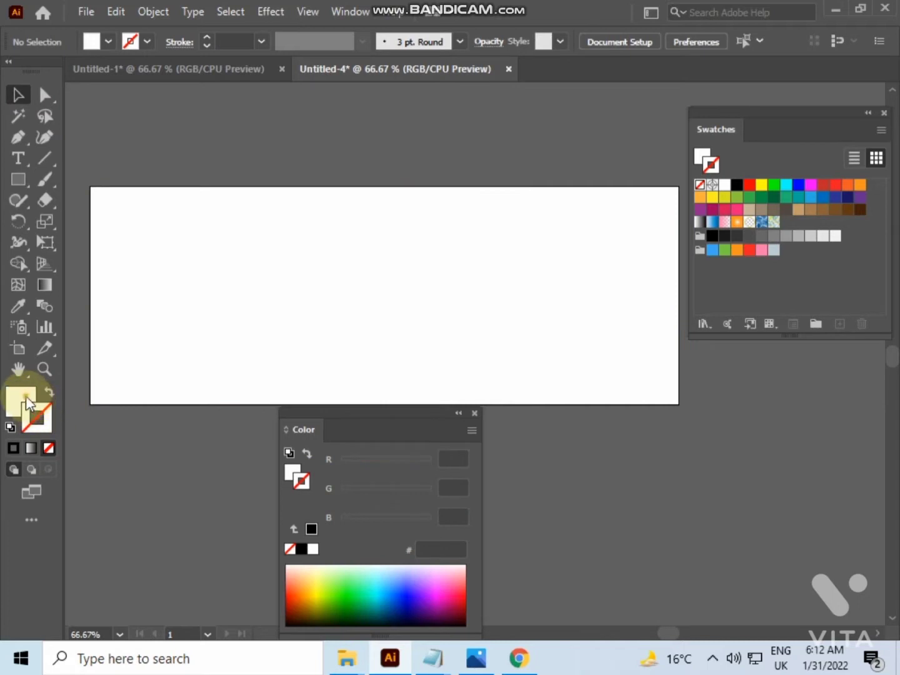
- Fill the artboard-sized white rectangle with the pure blue swatch (#0000FF) and close the Color panel
{"action": "left_click", "coordinate": [314, 295]}
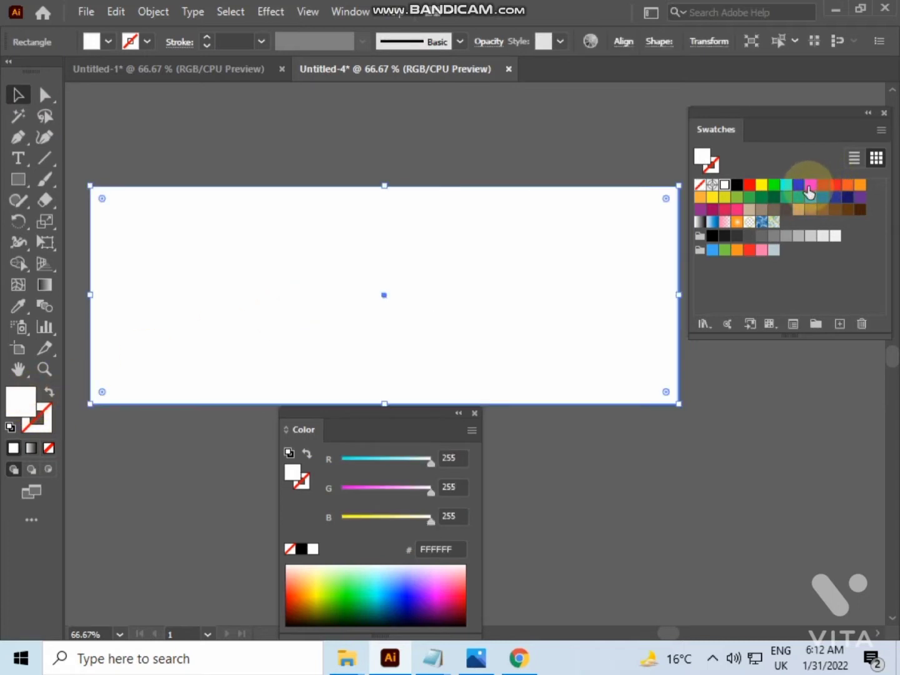
{"action": "left_click", "coordinate": [799, 185]}
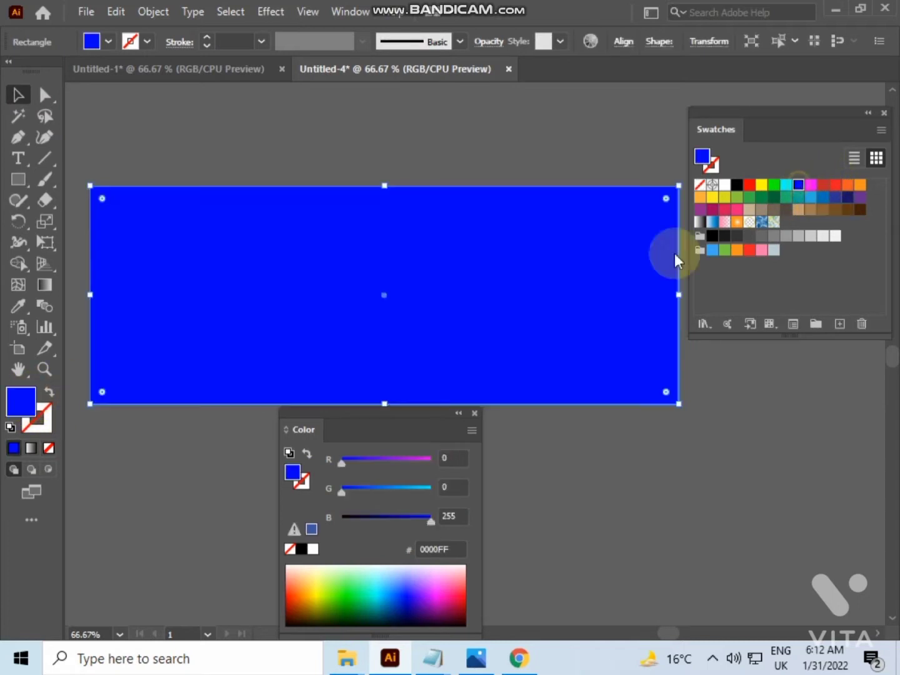
{"action": "left_click", "coordinate": [474, 413]}
{"action": "left_click", "coordinate": [507, 418]}
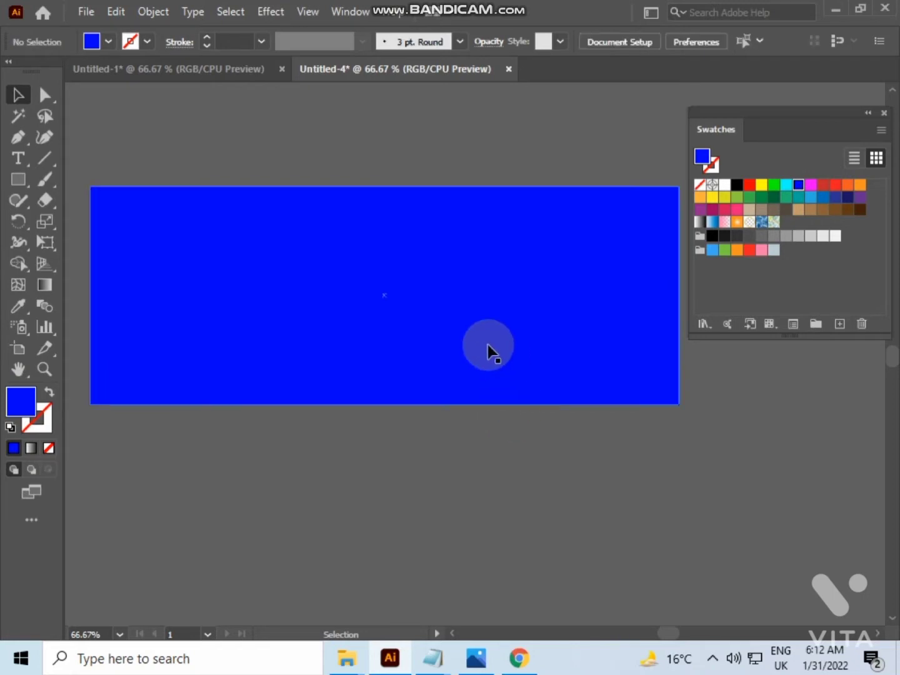
{"action": "mouse_move", "coordinate": [487, 346]}
{"action": "left_mouse_down"}
{"action": "mouse_move", "coordinate": [459, 346]}
{"action": "mouse_move", "coordinate": [470, 346]}
{"action": "left_mouse_up"}
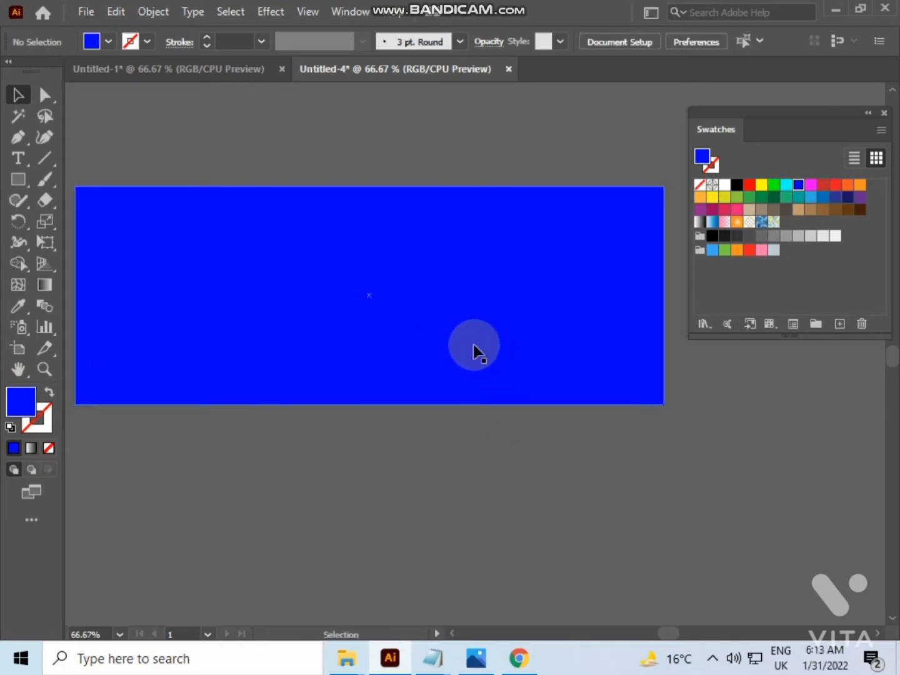
- Place the image city-4667143_1920 (2).jpg over the artboard's left part, starting at its upper-left corner
{"action": "left_click", "coordinate": [87, 12]}
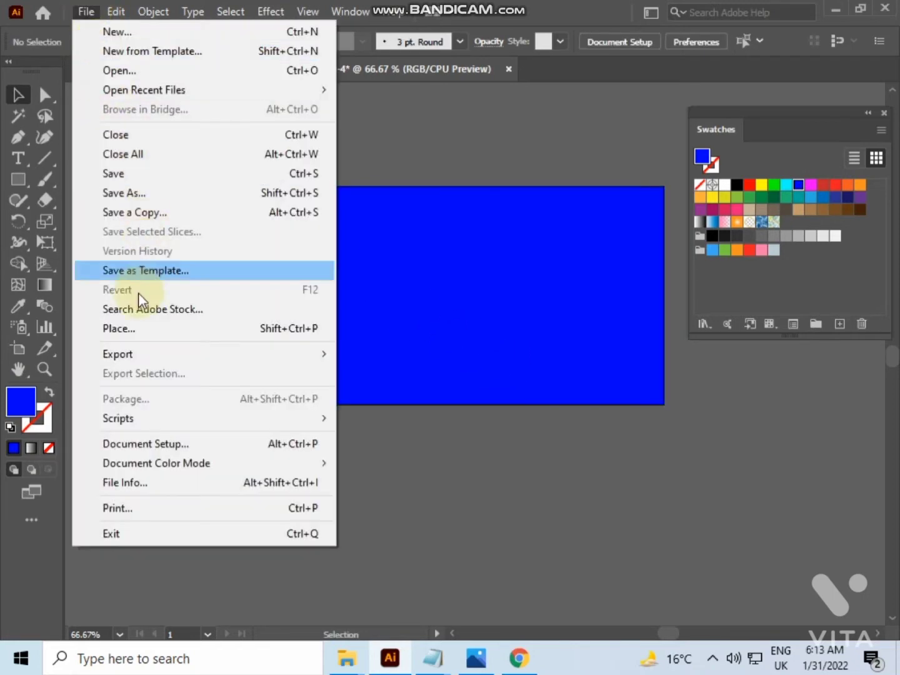
{"action": "left_click", "coordinate": [132, 335]}
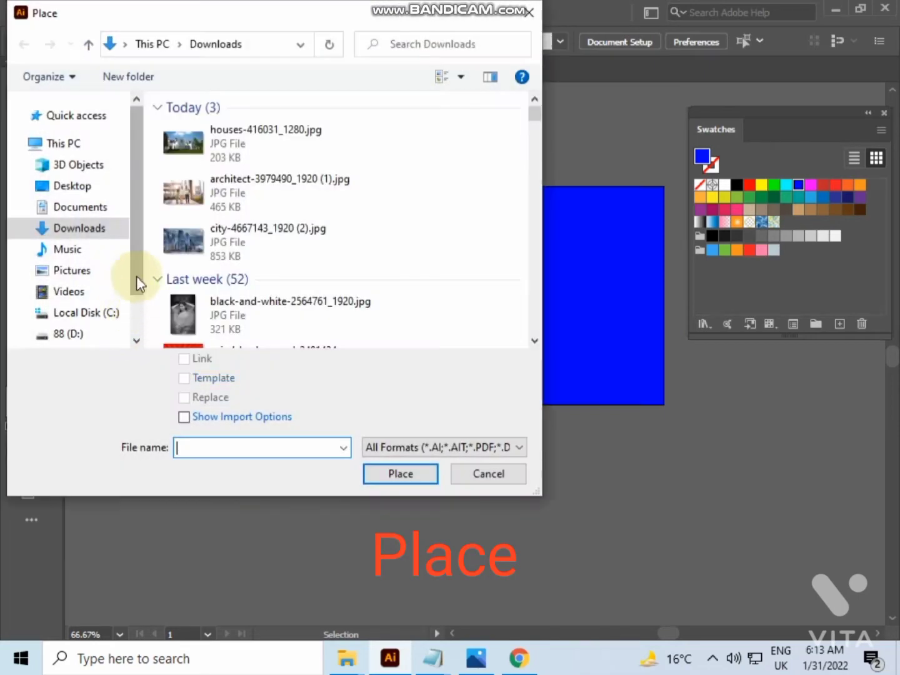
{"action": "left_click", "coordinate": [190, 235]}
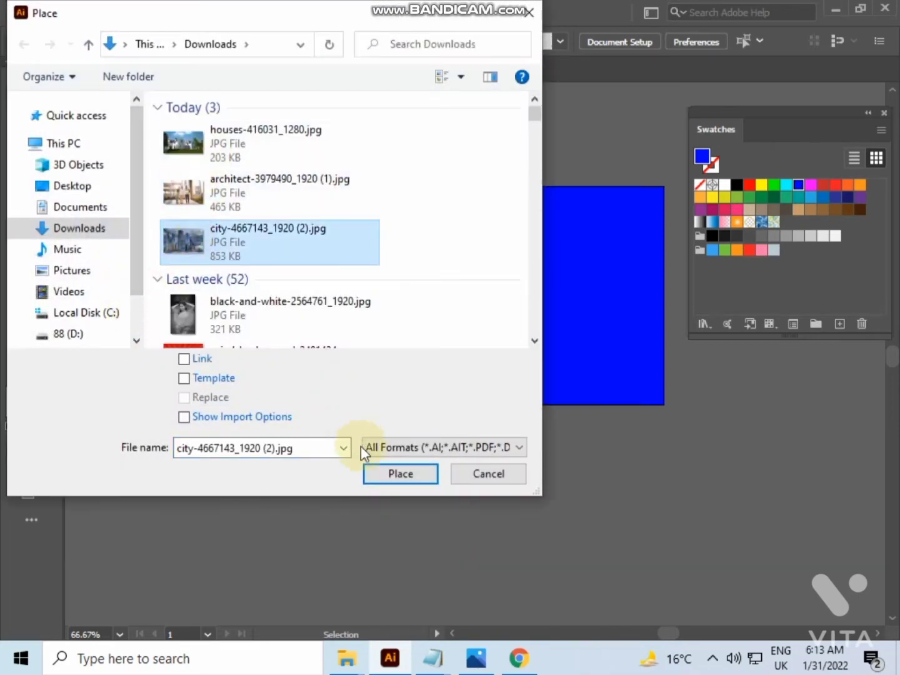
{"action": "left_click", "coordinate": [401, 474]}
{"action": "left_click_drag", "start_coordinate": [75, 187], "coordinate": [426, 447]}
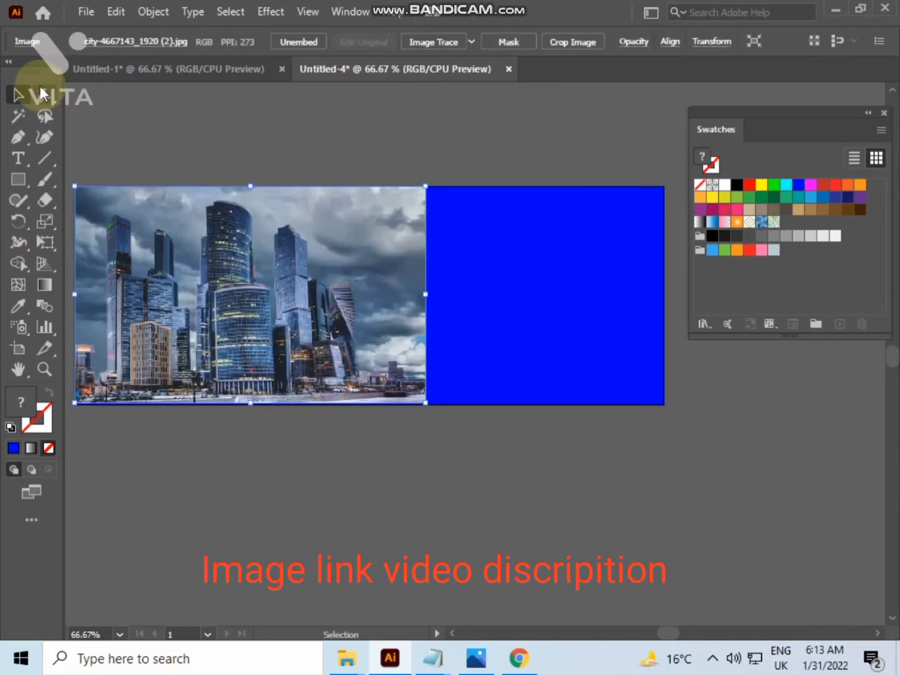
{"action": "left_click", "coordinate": [213, 110]}
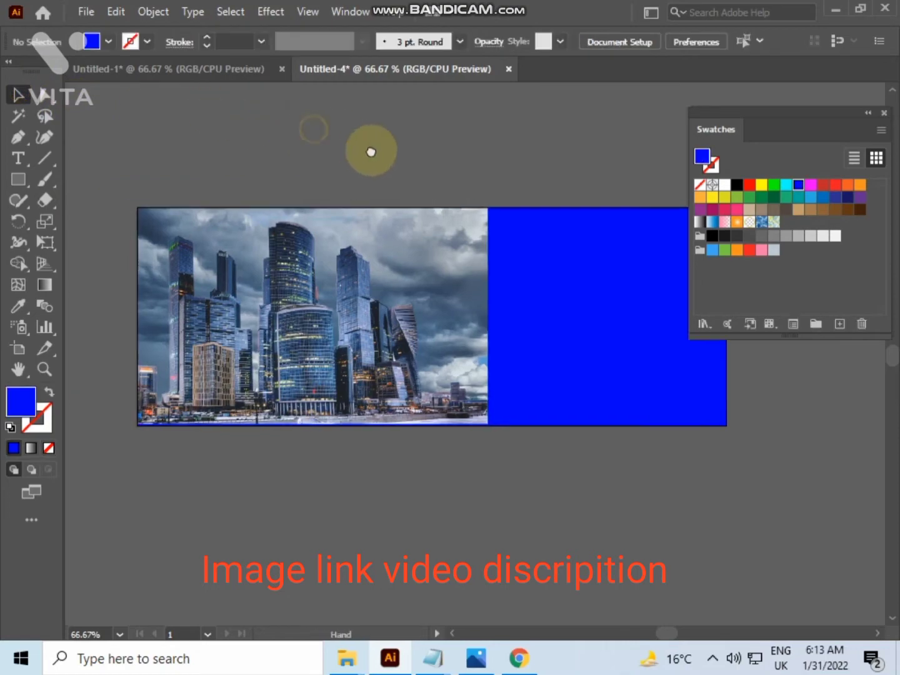
- Stretch the city image down so its lower edge meets the bottom edge of the blue rectangle
{"action": "left_click", "coordinate": [378, 283]}
{"action": "scroll", "coordinate": [419, 344], "scroll_direction": "up", "scroll_amount": 4}
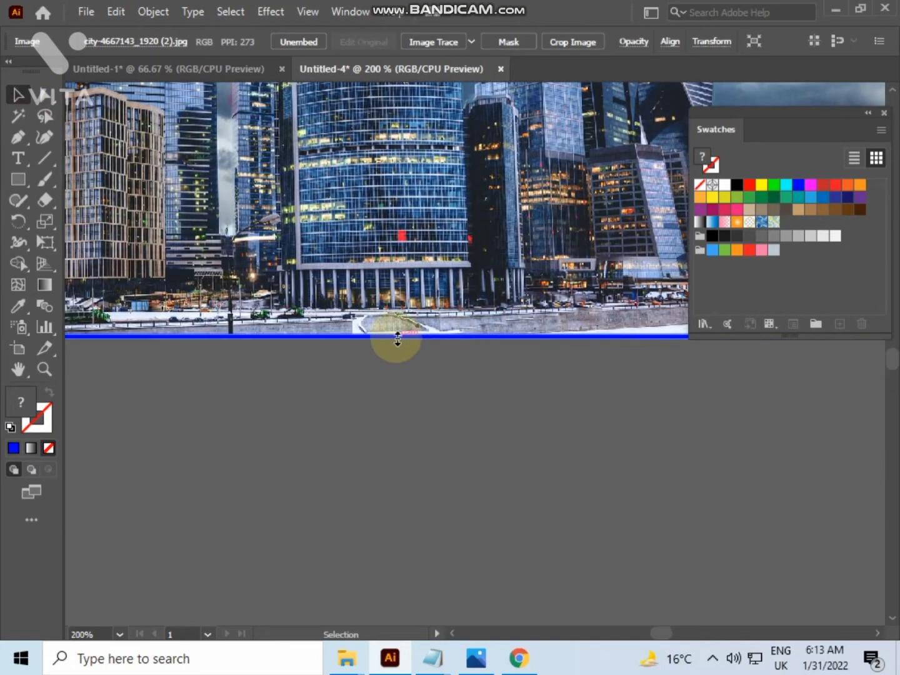
{"action": "left_click_drag", "start_coordinate": [398, 338], "coordinate": [341, 503]}
{"action": "left_click", "coordinate": [402, 361]}
{"action": "scroll", "coordinate": [403, 377], "scroll_direction": "down", "scroll_amount": 1}
{"action": "scroll", "coordinate": [402, 376], "scroll_direction": "down", "scroll_amount": 1}
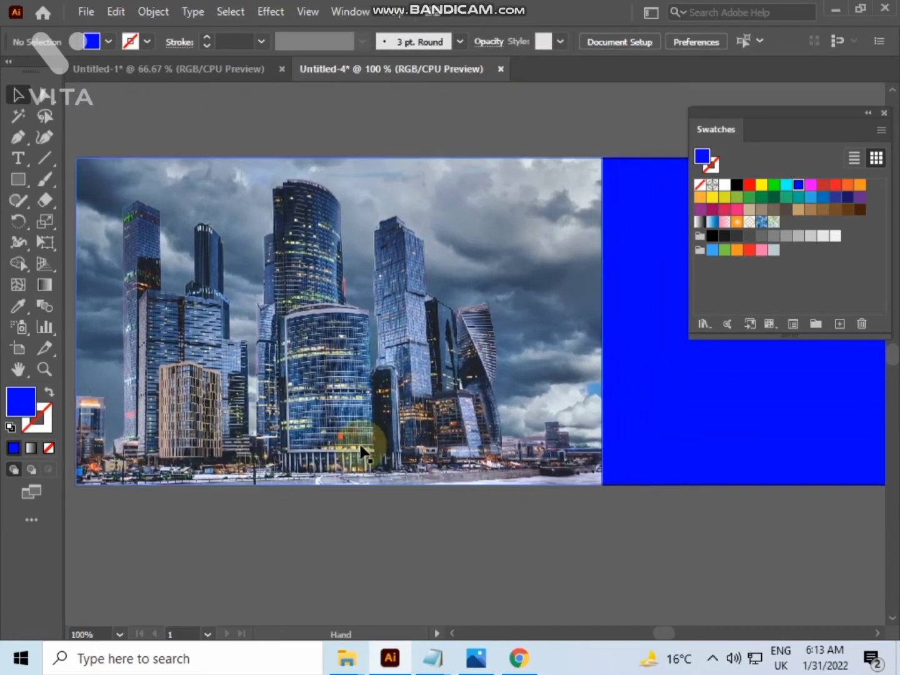
- Send the city image to the back, behind the blue rectangle
{"action": "left_click", "coordinate": [420, 309]}
{"action": "right_click", "coordinate": [420, 307]}
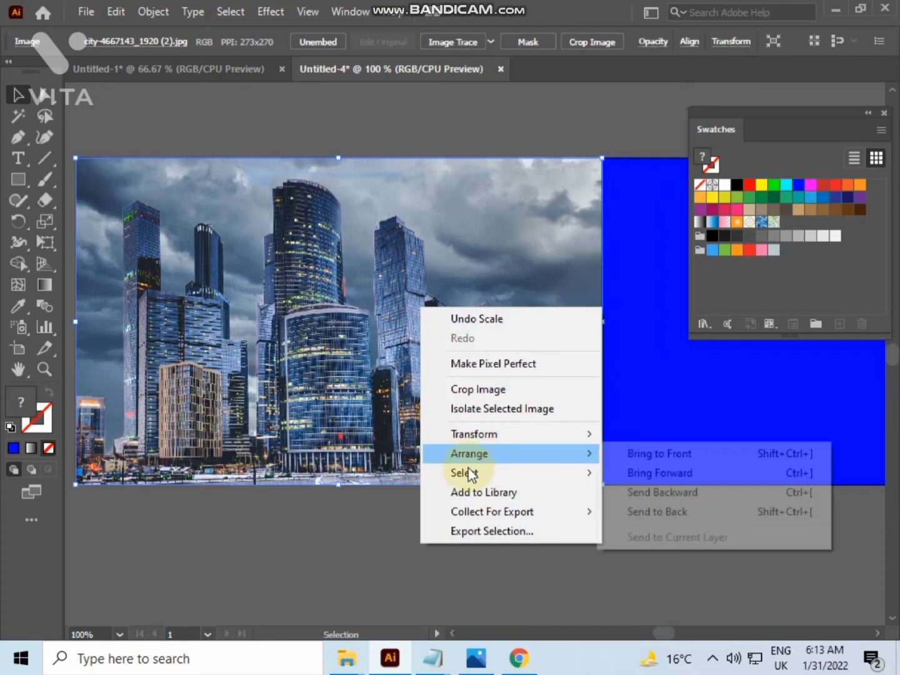
{"action": "mouse_move", "coordinate": [476, 459]}
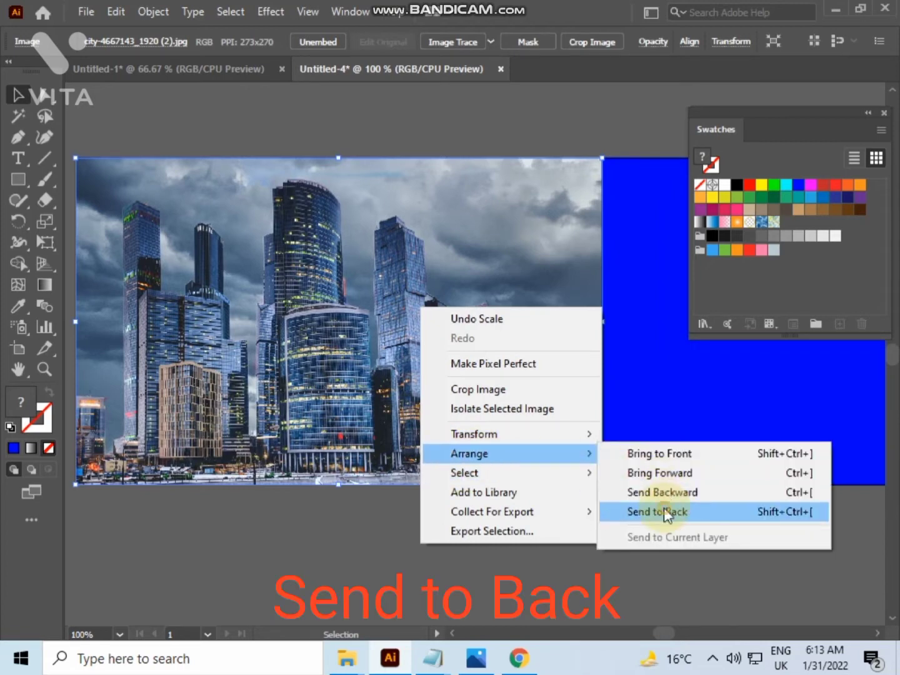
{"action": "left_click", "coordinate": [663, 508]}
{"action": "left_click", "coordinate": [553, 523]}
{"action": "scroll", "coordinate": [554, 520], "scroll_direction": "down", "scroll_amount": 1}
{"action": "left_click_drag", "start_coordinate": [508, 488], "coordinate": [382, 424]}
- Show the object properties and reduce the blue rectangle's opacity to 60%
{"action": "left_click", "coordinate": [341, 13]}
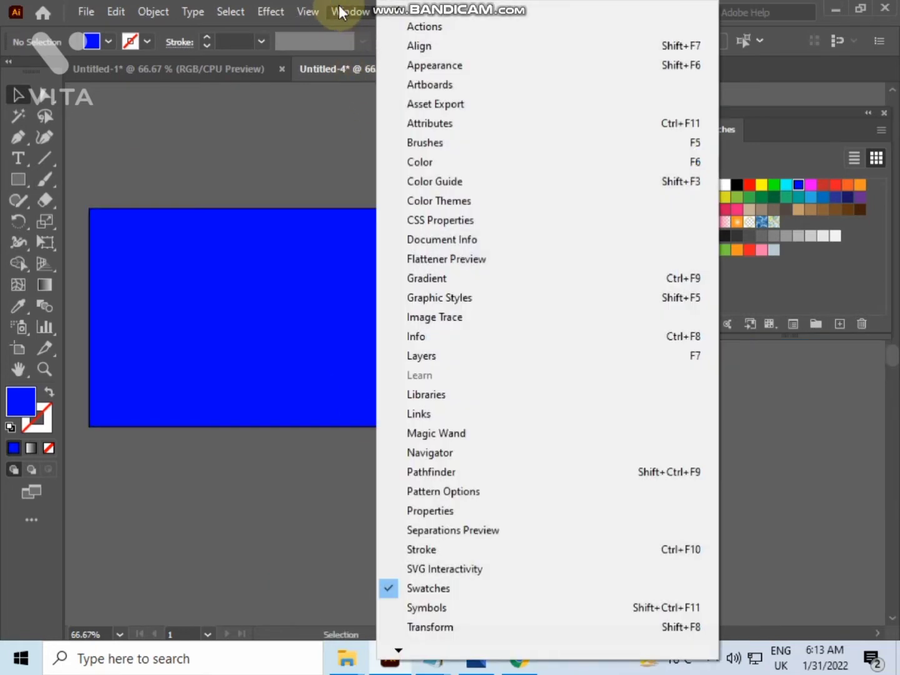
{"action": "left_click", "coordinate": [430, 509]}
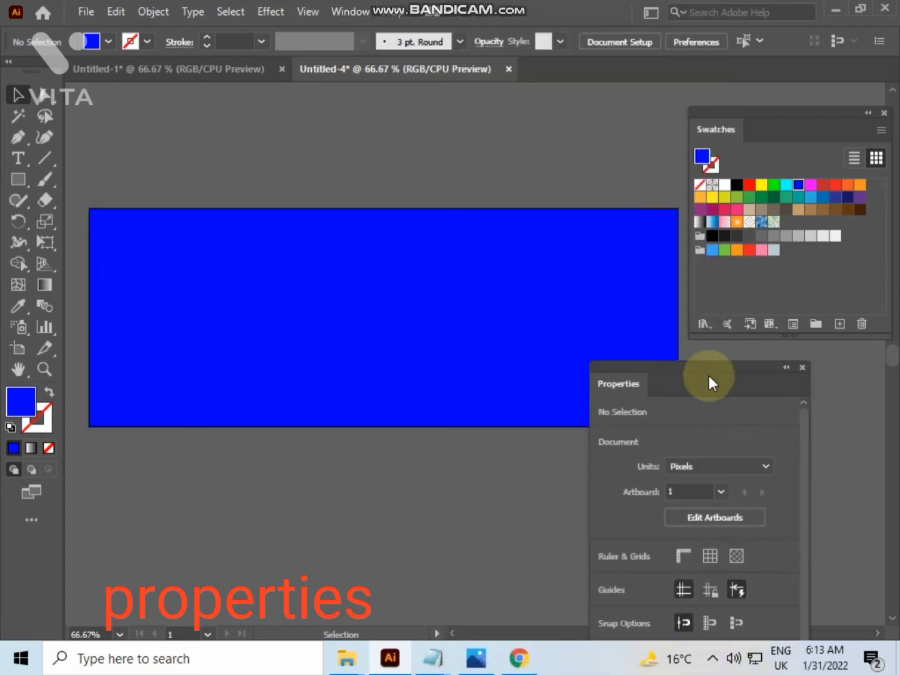
{"action": "left_click_drag", "start_coordinate": [709, 375], "coordinate": [576, 150]}
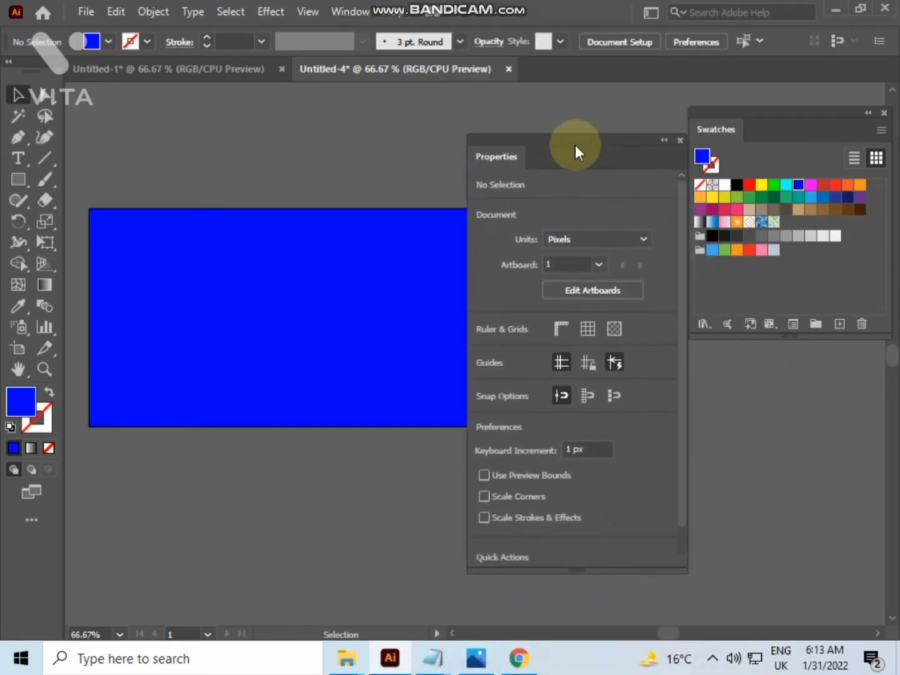
{"action": "left_click", "coordinate": [312, 322]}
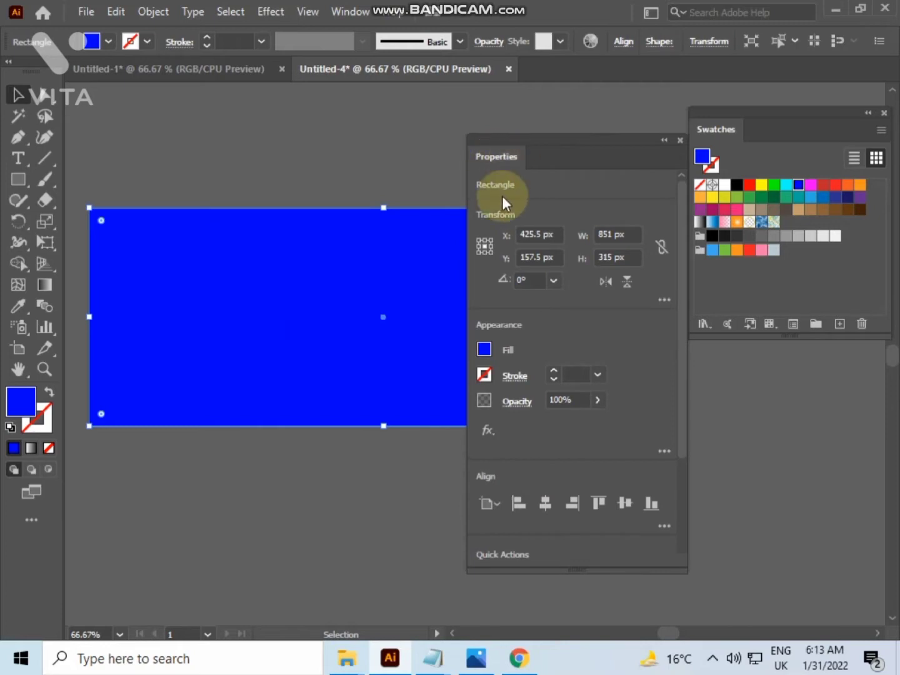
{"action": "left_click", "coordinate": [594, 402]}
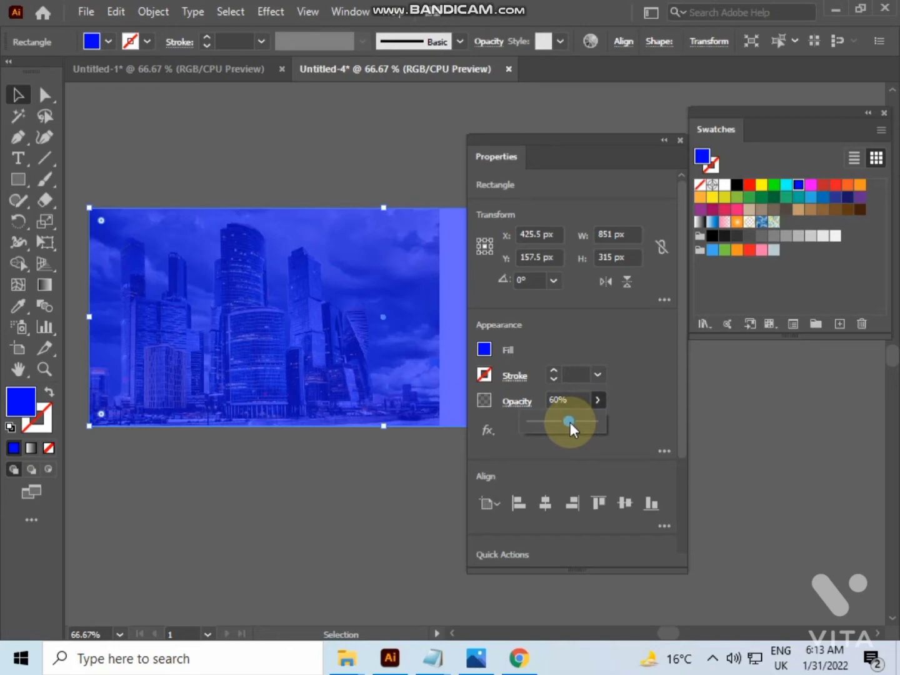
{"action": "left_click_drag", "start_coordinate": [581, 169], "coordinate": [822, 273]}
{"action": "left_click", "coordinate": [453, 168]}
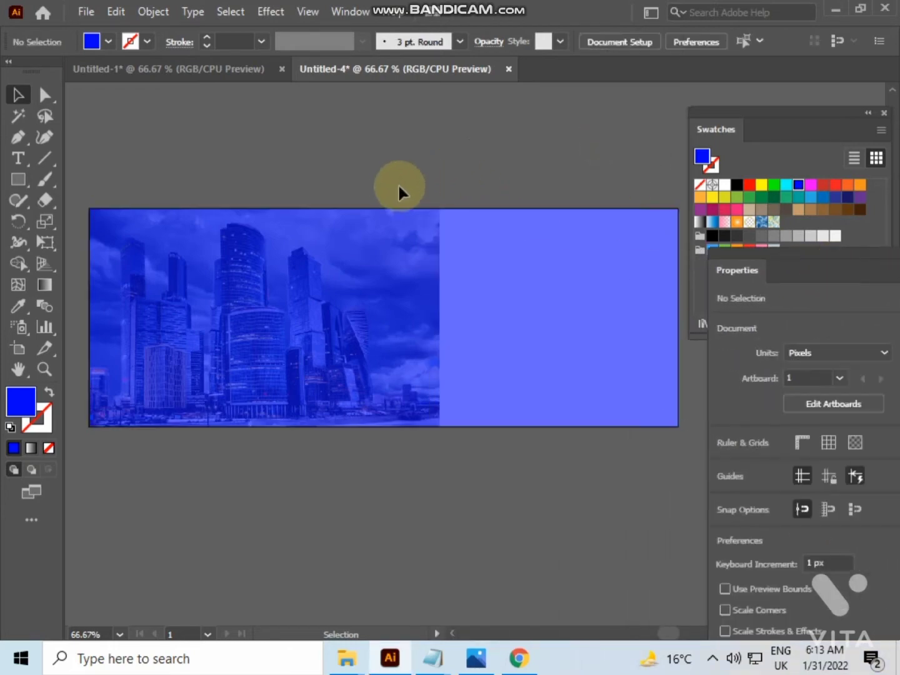
- Draw a vertical rectangle about 138 x 431 px across the banner's middle and fill it with light orange
{"action": "scroll", "coordinate": [395, 184], "scroll_direction": "up", "scroll_amount": 1}
{"action": "left_click_drag", "start_coordinate": [394, 184], "coordinate": [393, 148]}
{"action": "scroll", "coordinate": [394, 148], "scroll_direction": "down", "scroll_amount": 1}
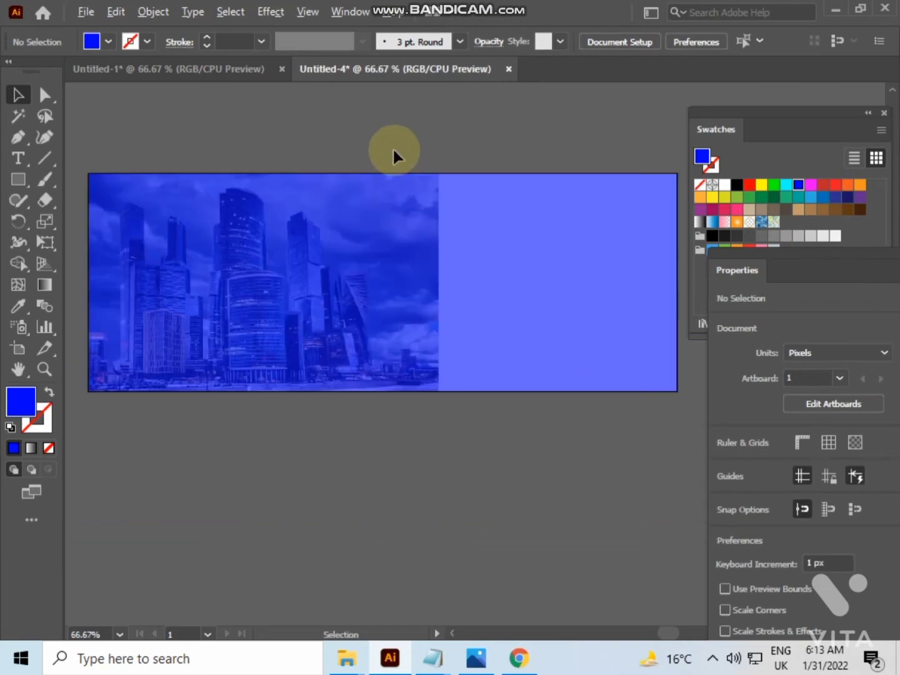
{"action": "left_click", "coordinate": [18, 179]}
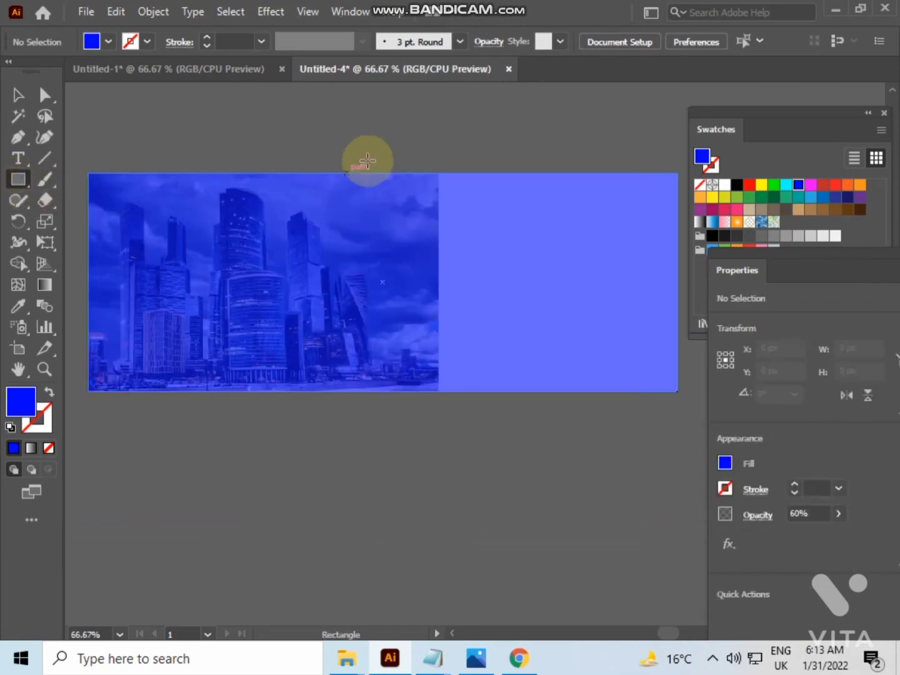
{"action": "left_click_drag", "start_coordinate": [400, 127], "coordinate": [495, 426]}
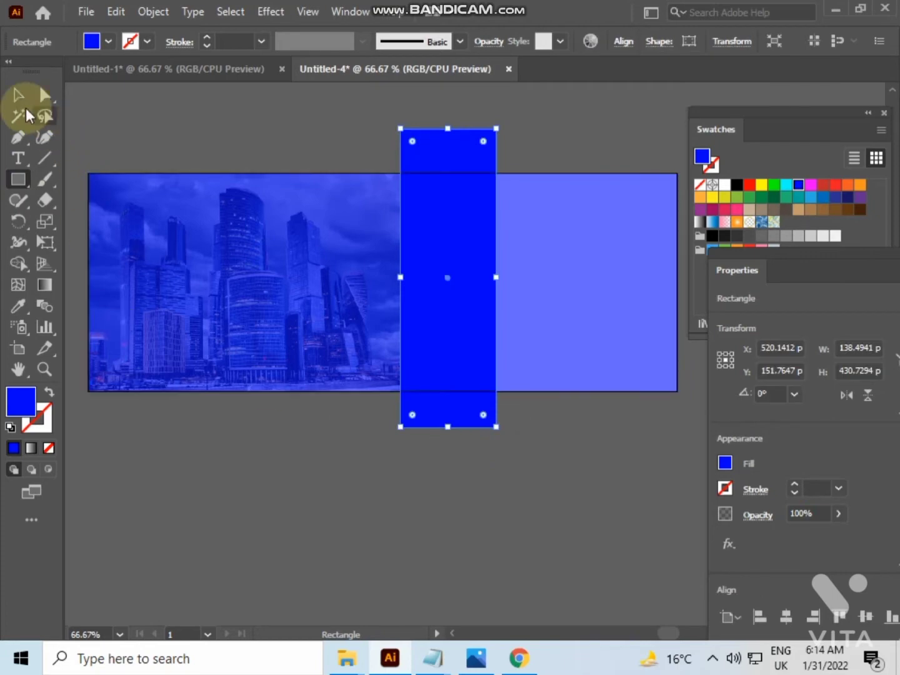
{"action": "left_click", "coordinate": [18, 95]}
{"action": "left_click", "coordinate": [225, 120]}
{"action": "left_click", "coordinate": [452, 180]}
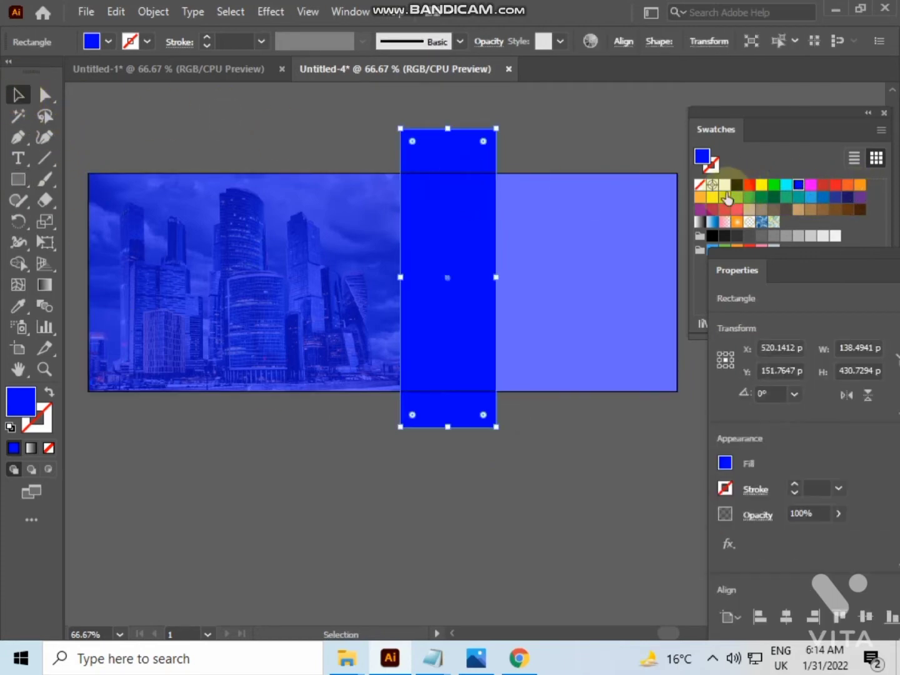
{"action": "left_click", "coordinate": [700, 197]}
- Rotate the orange rectangle to about 335.5° and position it as a diagonal stripe across the banner's middle
{"action": "left_click_drag", "start_coordinate": [458, 383], "coordinate": [440, 387]}
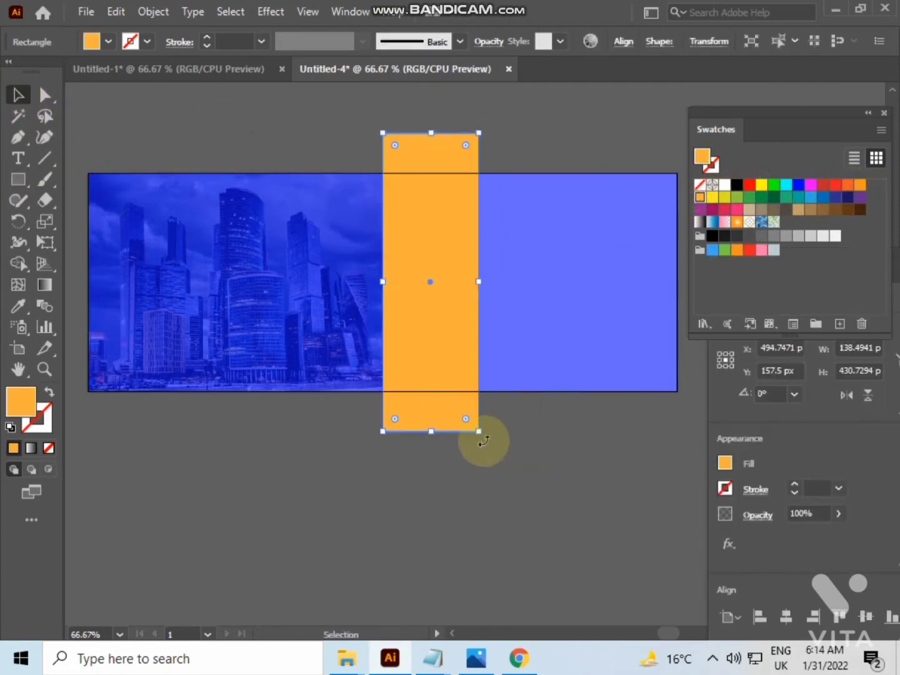
{"action": "left_click_drag", "start_coordinate": [484, 442], "coordinate": [402, 445]}
{"action": "left_click_drag", "start_coordinate": [442, 335], "coordinate": [389, 307]}
{"action": "left_click_drag", "start_coordinate": [328, 408], "coordinate": [313, 444]}
{"action": "left_click", "coordinate": [432, 419]}
{"action": "left_click_drag", "start_coordinate": [370, 374], "coordinate": [361, 370]}
- Trim the orange stripe's ends that extend beyond the artboard with the Shape Builder tool
{"action": "key", "text": "ctrl+a"}
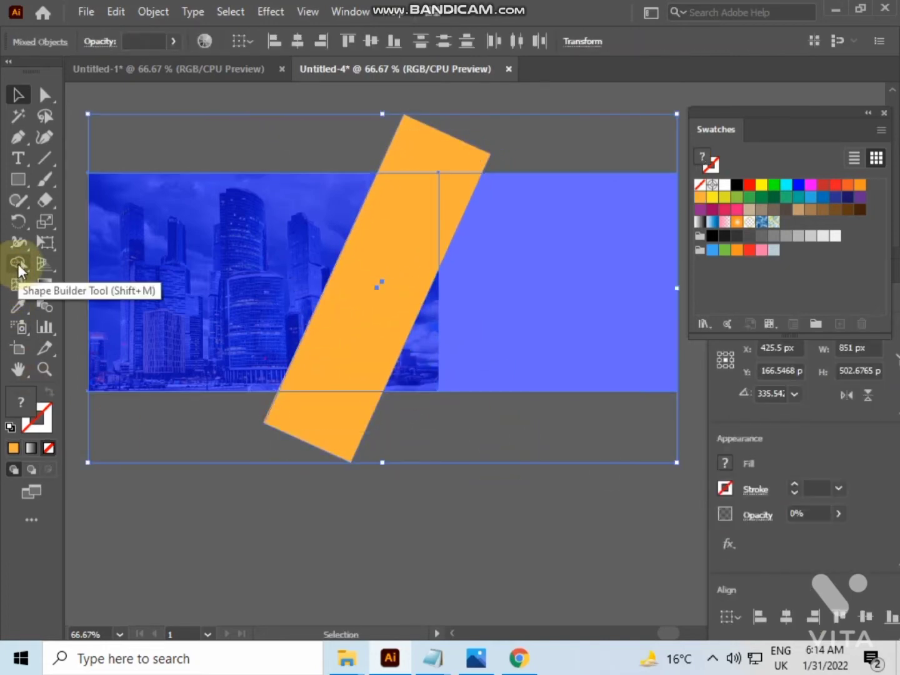
{"action": "left_click", "coordinate": [18, 266]}
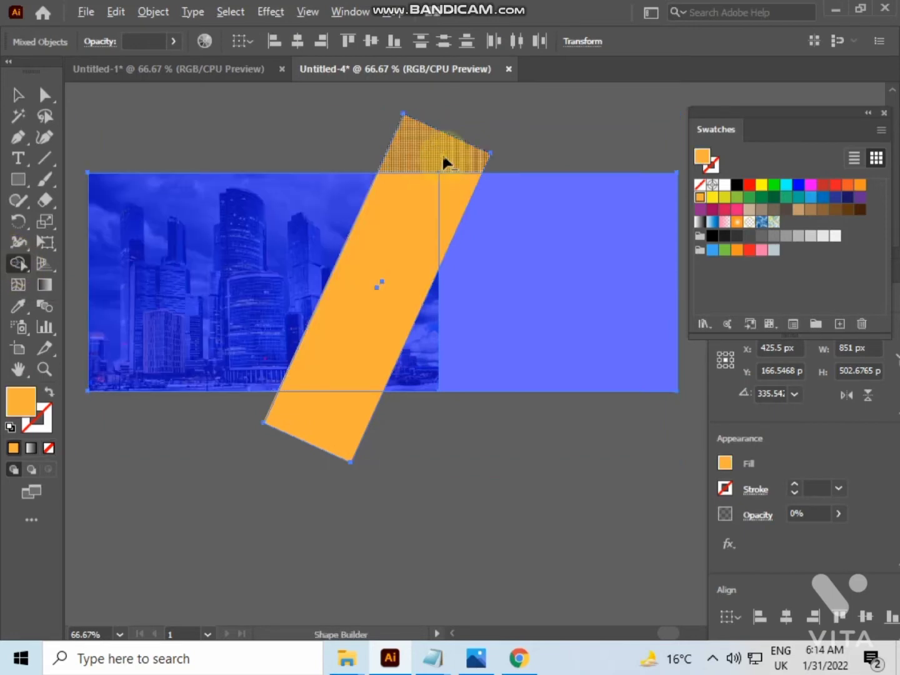
{"action": "left_click", "coordinate": [443, 160], "text": "alt"}
{"action": "left_click", "coordinate": [372, 115]}
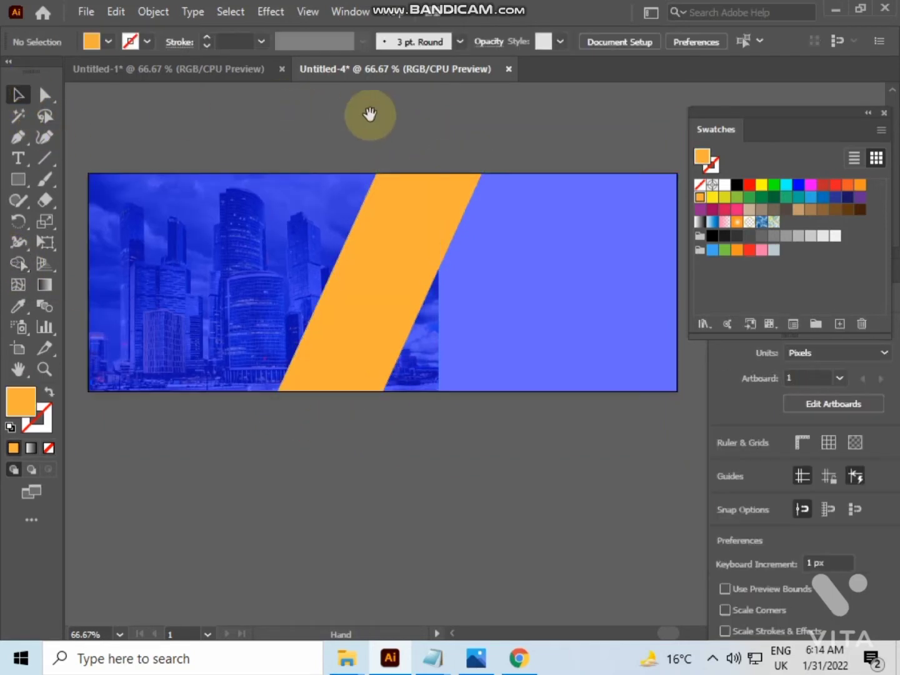
{"action": "left_click_drag", "start_coordinate": [372, 115], "coordinate": [364, 129]}
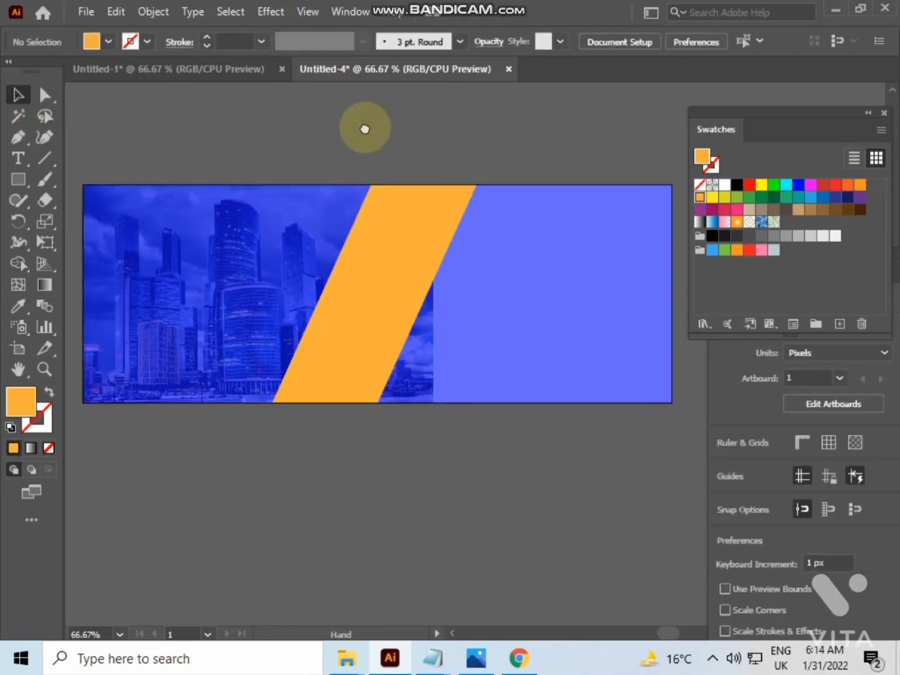
- Draw a circle about 216 px in diameter centered over the orange stripe and fill it with dark red
{"action": "left_click", "coordinate": [18, 180]}
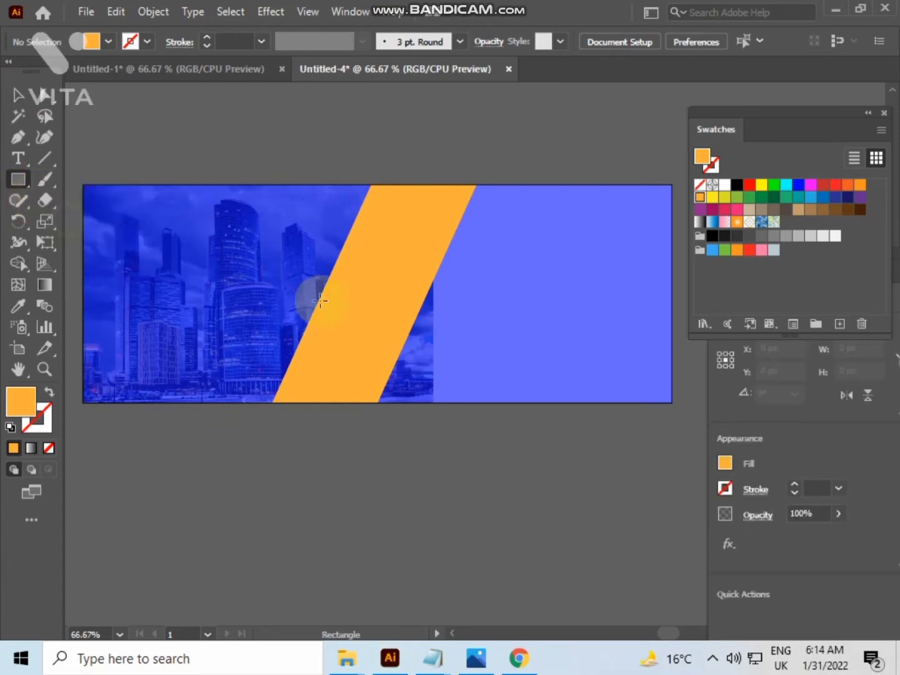
{"action": "left_click_drag", "start_coordinate": [309, 231], "coordinate": [459, 346]}
{"action": "left_click", "coordinate": [18, 95]}
{"action": "left_click_drag", "start_coordinate": [437, 291], "coordinate": [429, 286]}
{"action": "left_click", "coordinate": [475, 415]}
{"action": "mouse_move", "coordinate": [414, 348]}
{"action": "left_mouse_down"}
{"action": "mouse_move", "coordinate": [413, 339]}
{"action": "mouse_move", "coordinate": [402, 363]}
{"action": "left_mouse_up"}
{"action": "left_click", "coordinate": [822, 184]}
{"action": "left_click", "coordinate": [482, 499]}
- Duplicate the red circle and place the copy below the artboard
{"action": "left_click", "coordinate": [400, 329]}
{"action": "left_click", "coordinate": [421, 472]}
{"action": "left_click", "coordinate": [408, 475]}
{"action": "left_click_drag", "start_coordinate": [408, 473], "coordinate": [459, 408]}
{"action": "left_click_drag", "start_coordinate": [456, 271], "coordinate": [413, 505]}
{"action": "left_click", "coordinate": [423, 486]}
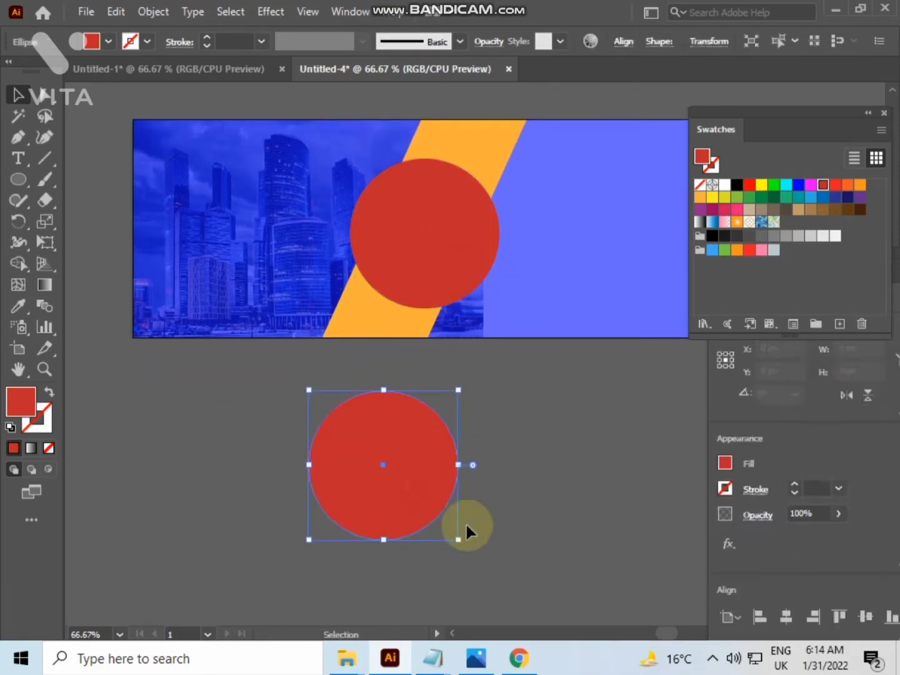
- Place the image architect-3979490_1920 (1).jpg about 366 x 220 px over the red circle below the artboard
{"action": "left_click", "coordinate": [88, 23]}
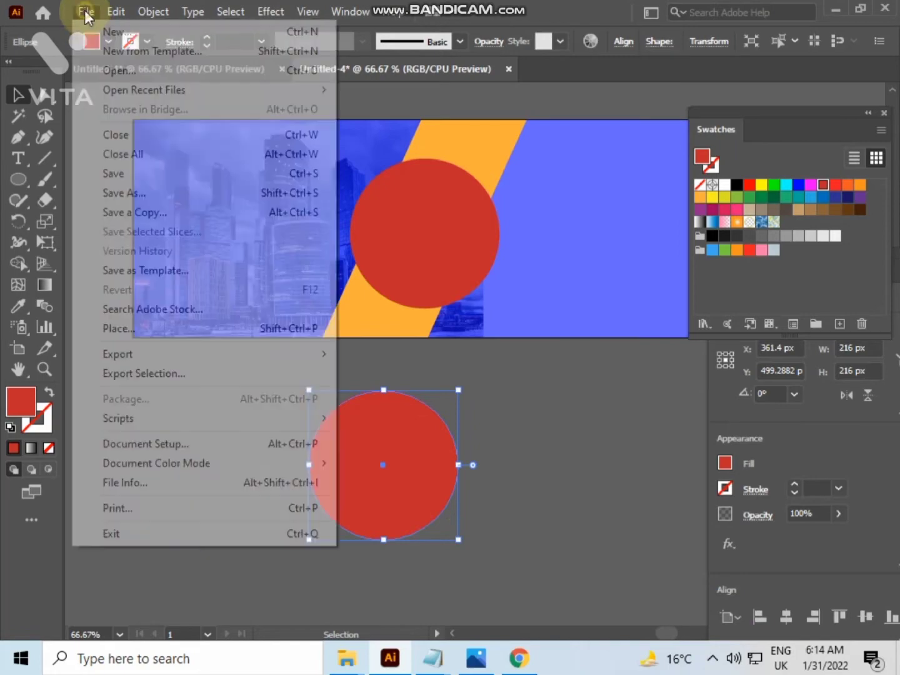
{"action": "left_click", "coordinate": [119, 327]}
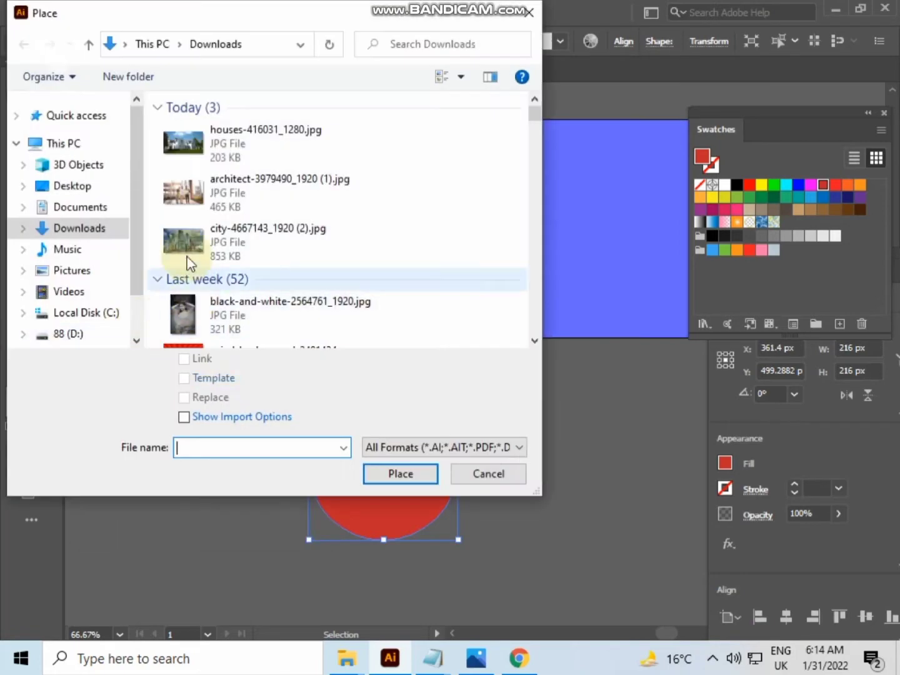
{"action": "left_click", "coordinate": [241, 176]}
{"action": "left_click", "coordinate": [388, 473]}
{"action": "left_click_drag", "start_coordinate": [225, 385], "coordinate": [478, 539]}
{"action": "left_click", "coordinate": [549, 518]}
{"action": "left_click", "coordinate": [429, 504]}
{"action": "left_click", "coordinate": [502, 553]}
- Align the construction workers in the photo with the lower red circle and send the photo to the back
{"action": "left_click_drag", "start_coordinate": [381, 459], "coordinate": [417, 481]}
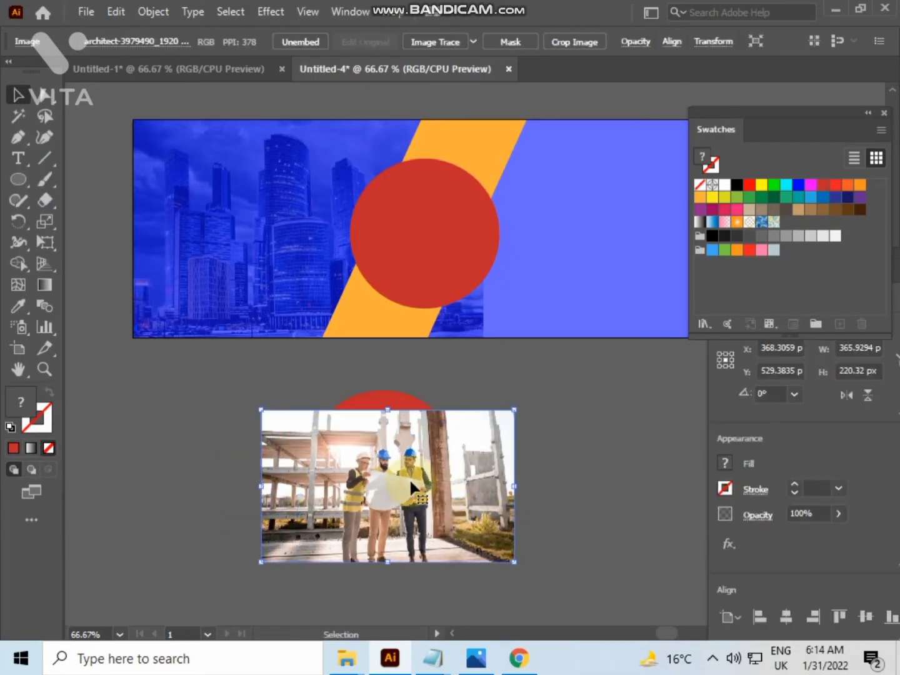
{"action": "right_click", "coordinate": [409, 478]}
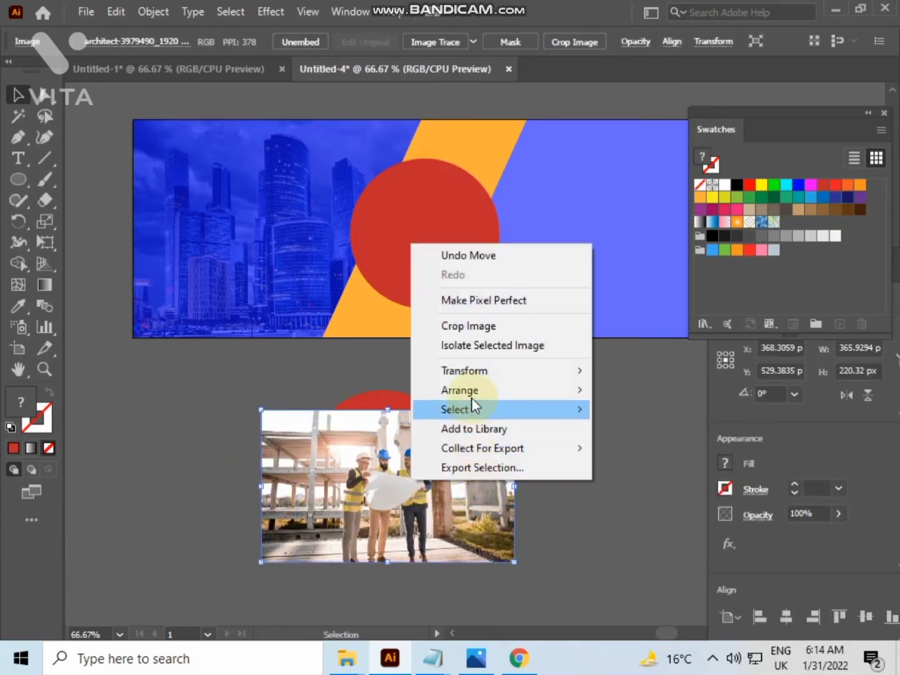
{"action": "mouse_move", "coordinate": [471, 393]}
{"action": "left_click", "coordinate": [618, 449]}
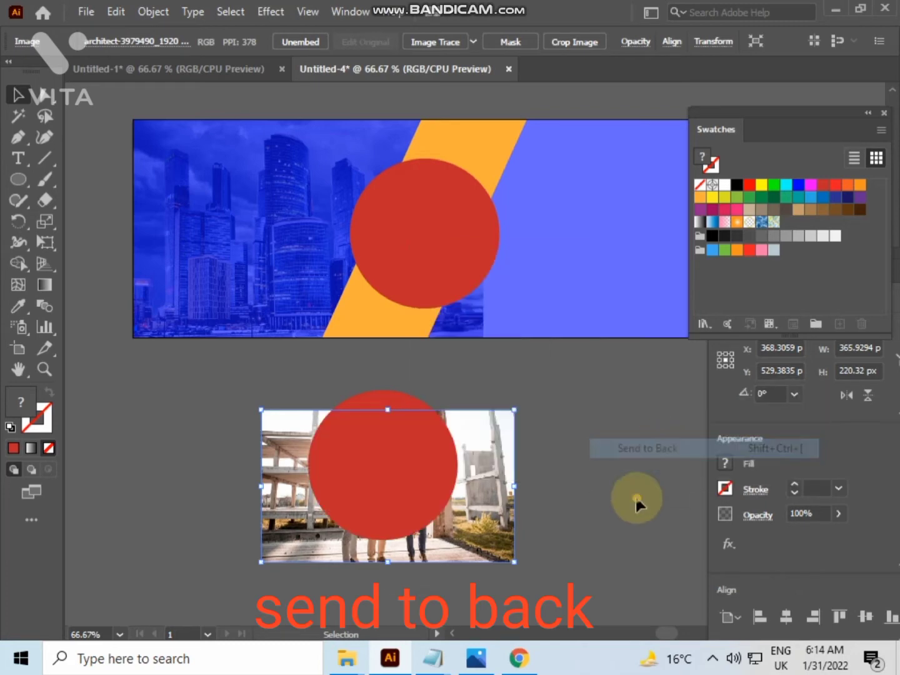
- Center the lower red circle over the construction workers in the photo
{"action": "left_click", "coordinate": [632, 494]}
{"action": "left_click_drag", "start_coordinate": [419, 461], "coordinate": [419, 481]}
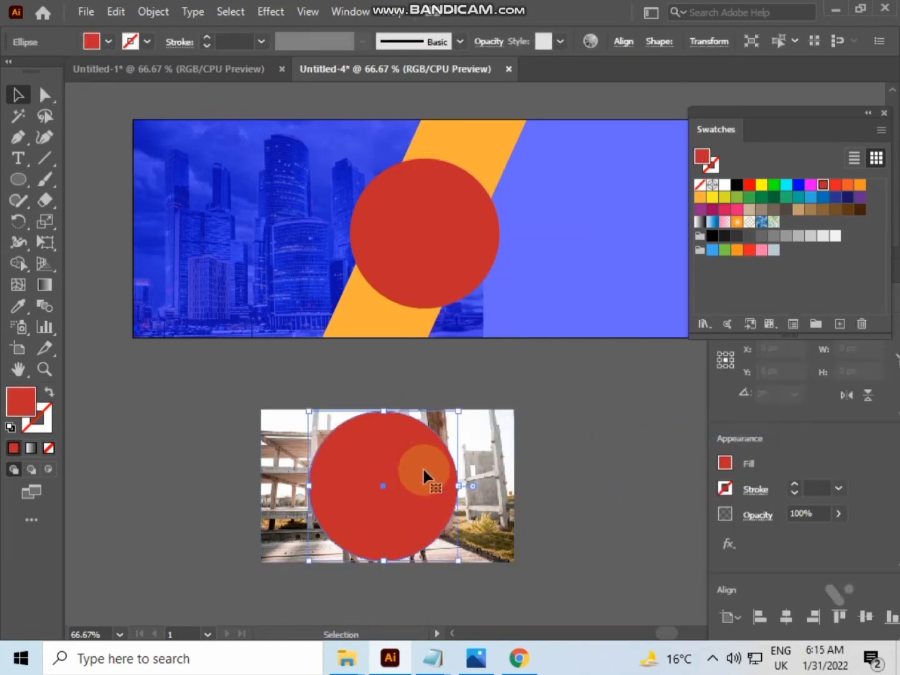
{"action": "left_click", "coordinate": [405, 379]}
{"action": "left_click_drag", "start_coordinate": [368, 448], "coordinate": [369, 448]}
{"action": "left_click", "coordinate": [566, 463]}
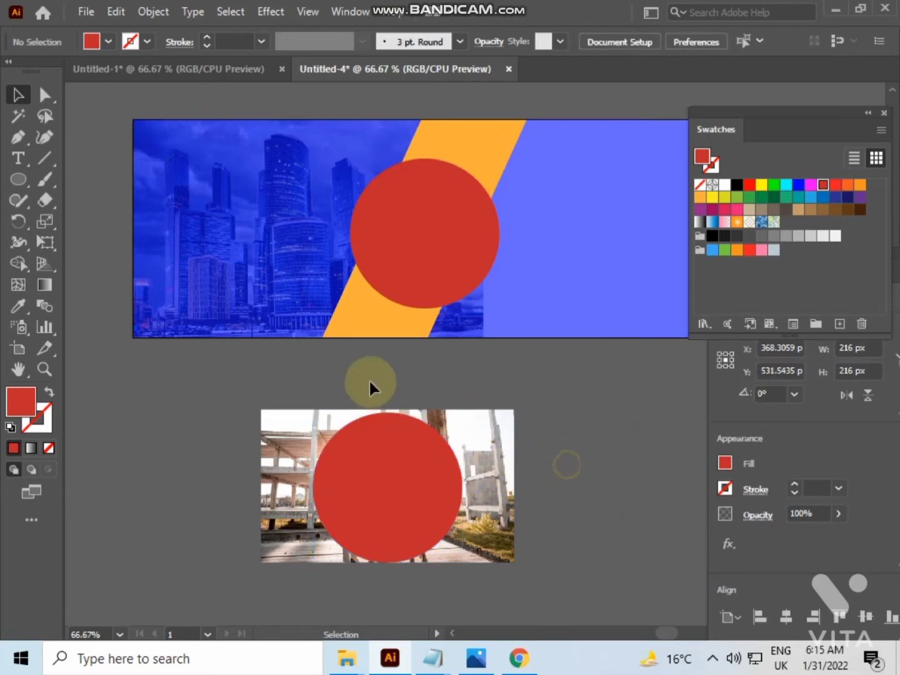
- Clip the construction photo to the lower red circle with a clipping mask
{"action": "left_click_drag", "start_coordinate": [369, 353], "coordinate": [421, 476]}
{"action": "right_click", "coordinate": [421, 479]}
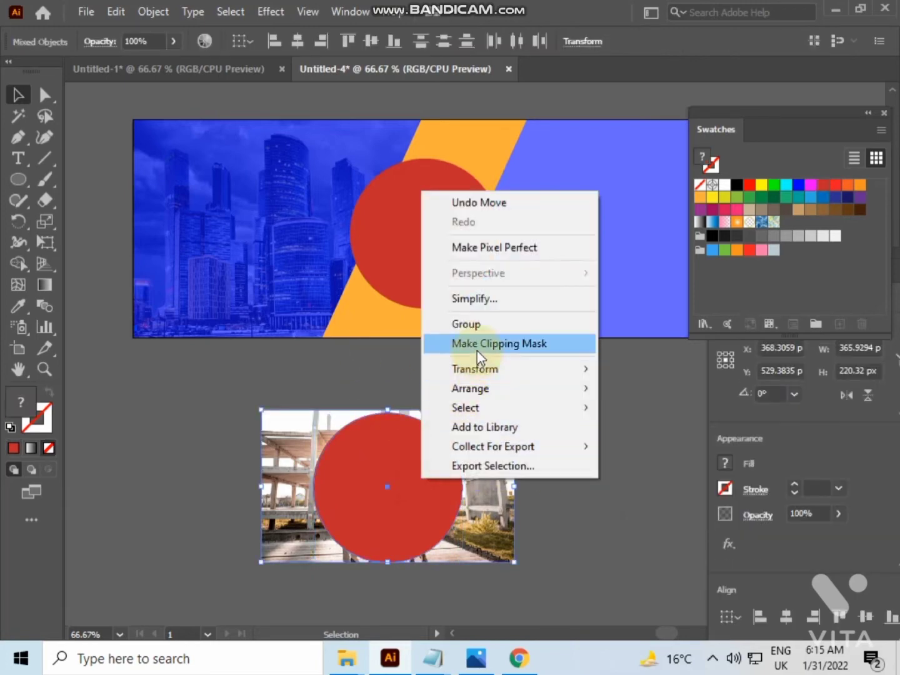
{"action": "left_click", "coordinate": [476, 345]}
{"action": "left_click", "coordinate": [532, 460]}
- Enlarge the red circle over the orange stripe to about 229 px in diameter and re-center it horizontally on the stripe
{"action": "left_click", "coordinate": [431, 302]}
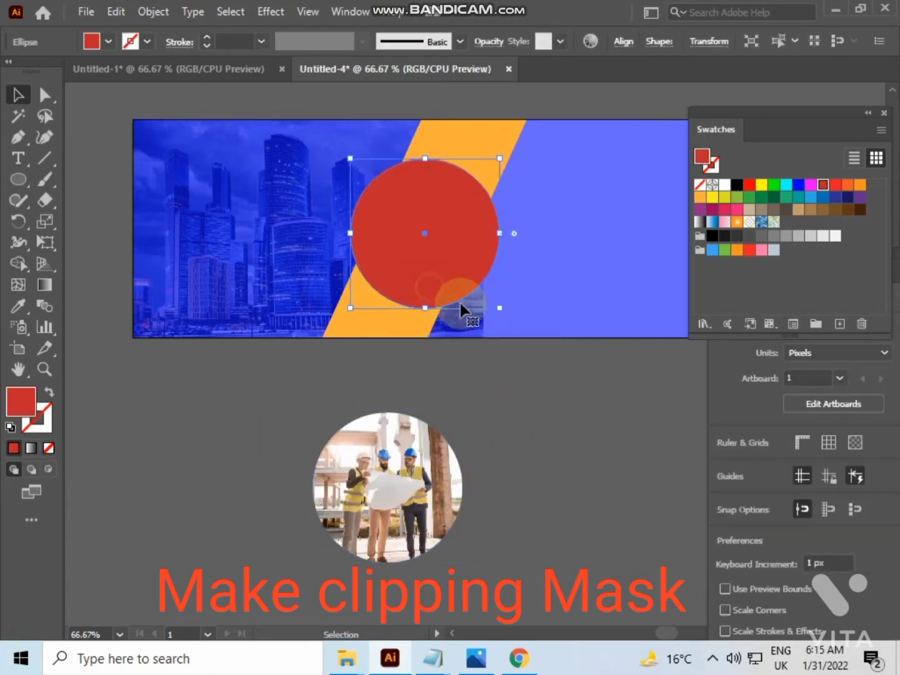
{"action": "left_click_drag", "start_coordinate": [497, 312], "coordinate": [509, 317]}
{"action": "left_click", "coordinate": [522, 363]}
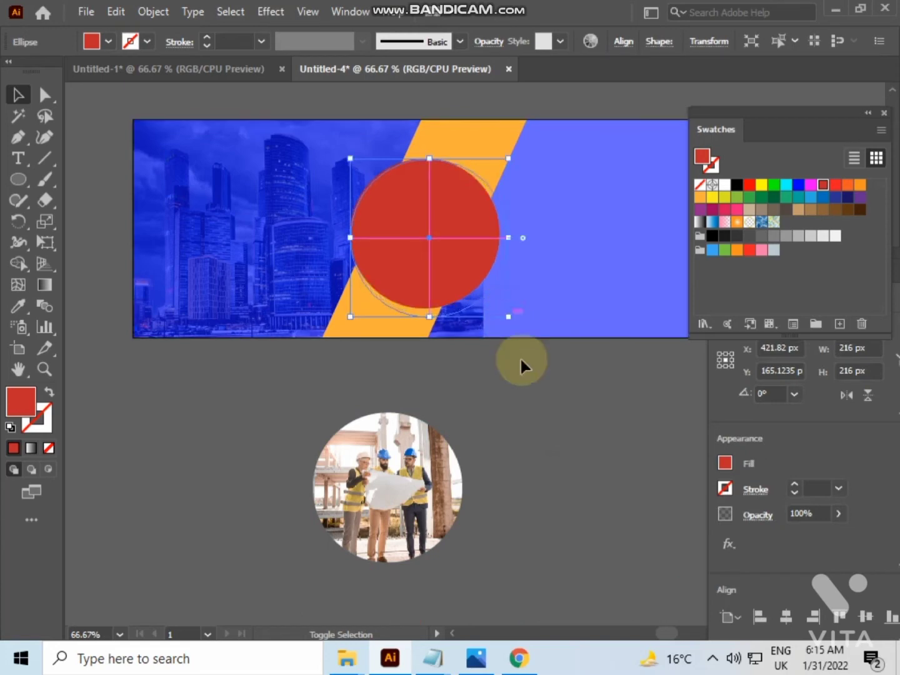
{"action": "left_click_drag", "start_coordinate": [465, 285], "coordinate": [461, 285]}
{"action": "left_click", "coordinate": [538, 392]}
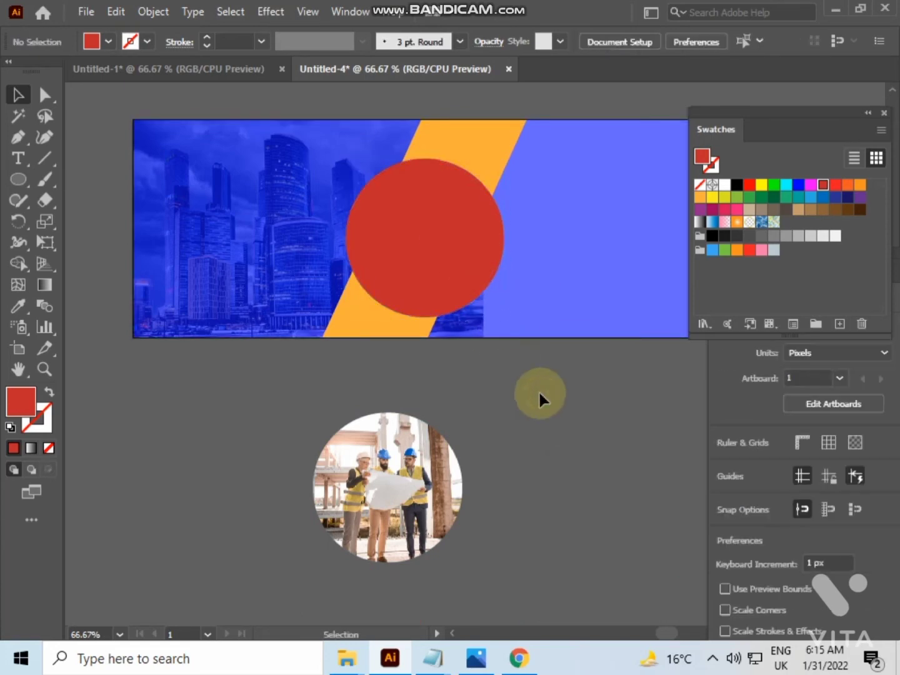
- Fill the enlarged circle over the orange stripe with white
{"action": "left_click", "coordinate": [453, 228]}
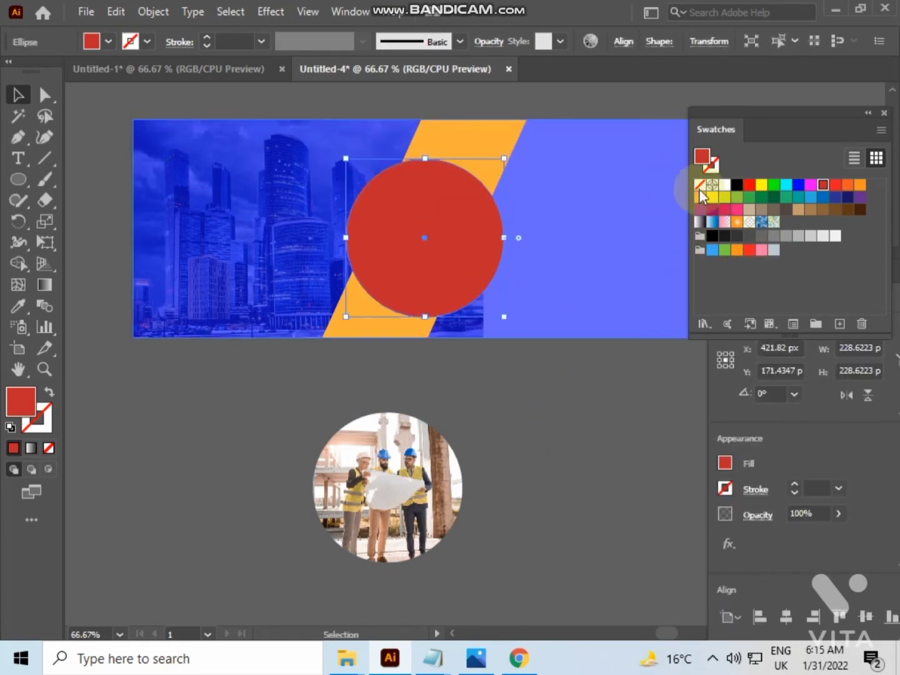
{"action": "left_click", "coordinate": [710, 217]}
{"action": "left_click", "coordinate": [626, 379]}
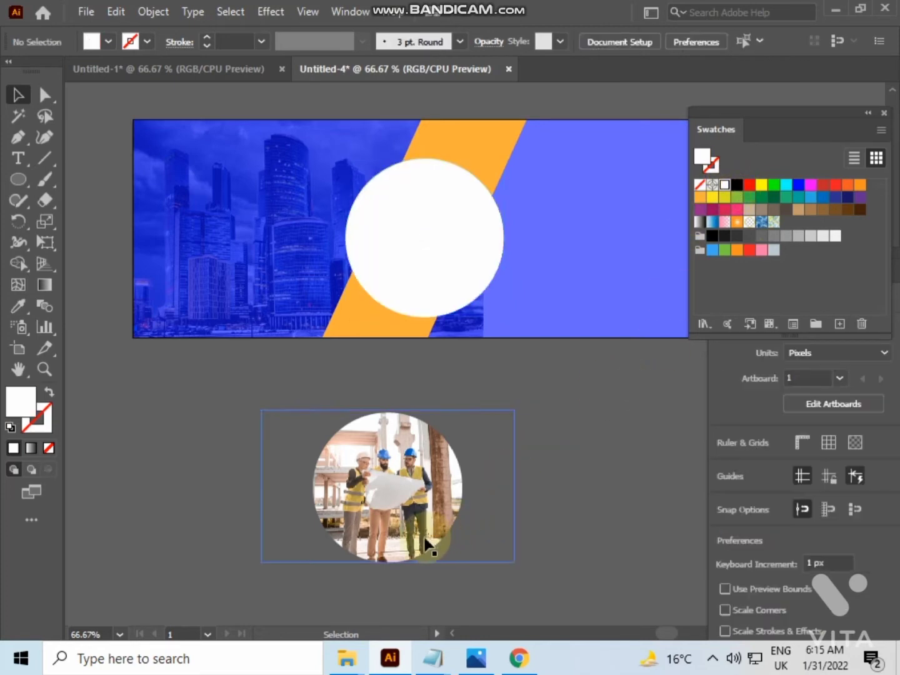
- Move the circular construction photo onto the white circle, centered so an even white border surrounds it
{"action": "left_click_drag", "start_coordinate": [418, 537], "coordinate": [455, 287]}
{"action": "left_click", "coordinate": [439, 445]}
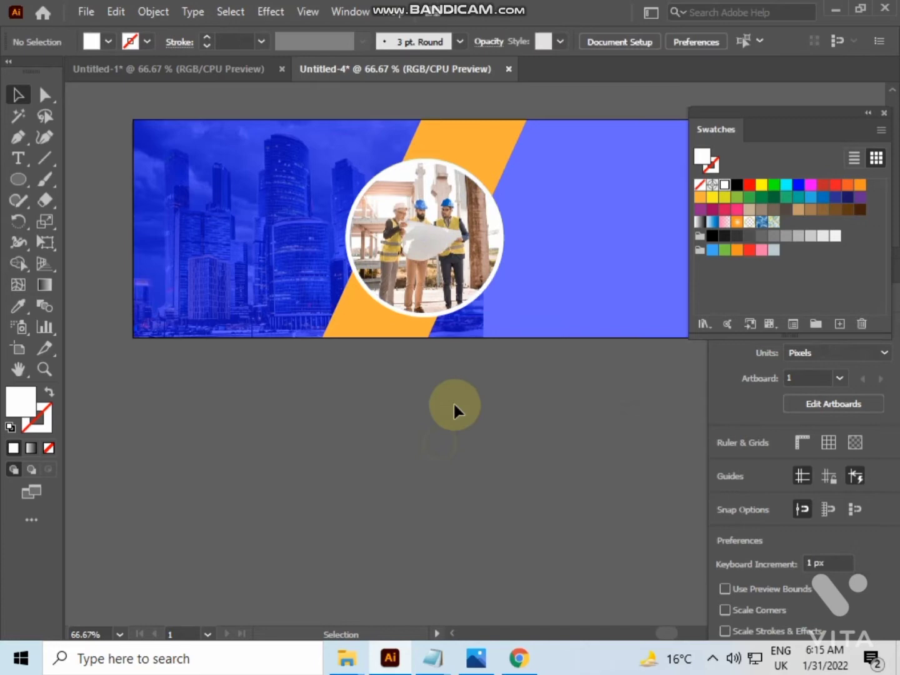
{"action": "left_click", "coordinate": [459, 288]}
{"action": "scroll", "coordinate": [454, 284], "scroll_direction": "up", "scroll_amount": 3}
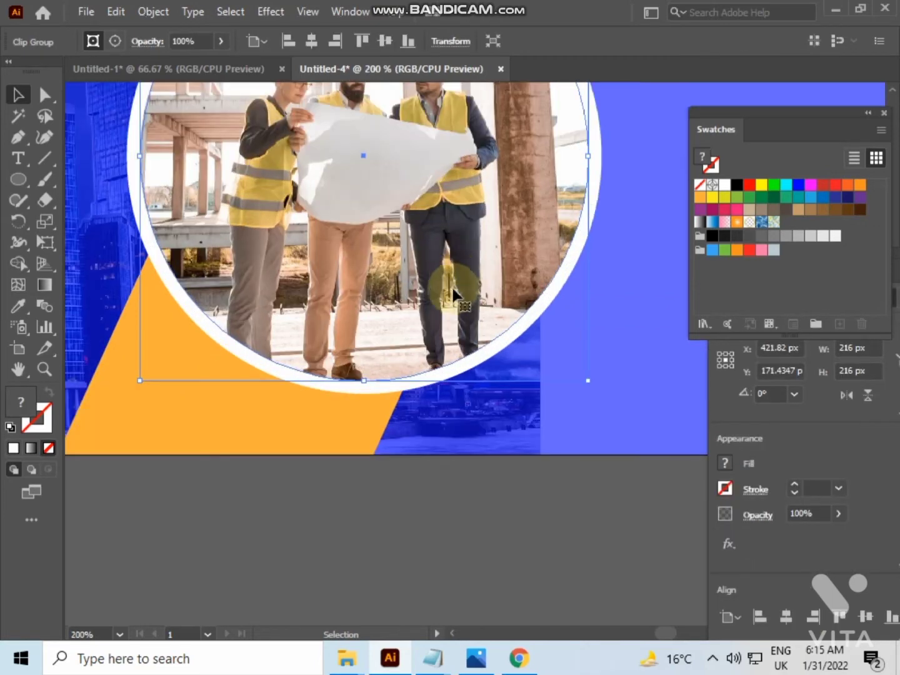
{"action": "left_click", "coordinate": [503, 351], "text": "shift"}
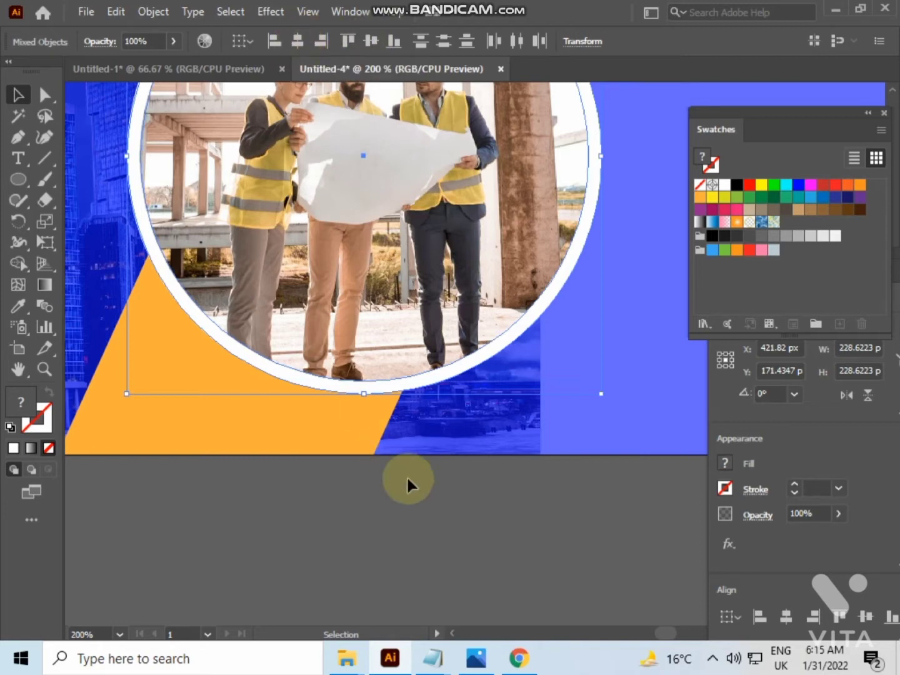
{"action": "left_click", "coordinate": [431, 491]}
{"action": "scroll", "coordinate": [432, 490], "scroll_direction": "down", "scroll_amount": 2}
{"action": "left_click_drag", "start_coordinate": [433, 487], "coordinate": [393, 436]}
{"action": "scroll", "coordinate": [492, 477], "scroll_direction": "down", "scroll_amount": 1}
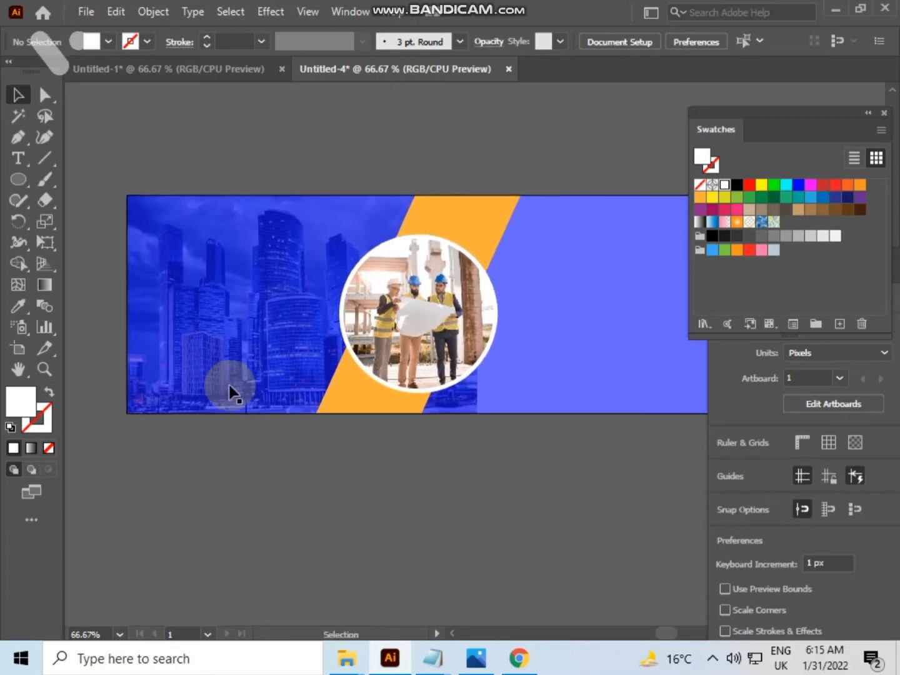
- Draw a rectangle about 314 x 36 px along the artboard's lower-left edge and fill it with the stripe's orange
{"action": "left_click_drag", "start_coordinate": [26, 195], "coordinate": [81, 179]}
{"action": "left_click_drag", "start_coordinate": [128, 391], "coordinate": [344, 414]}
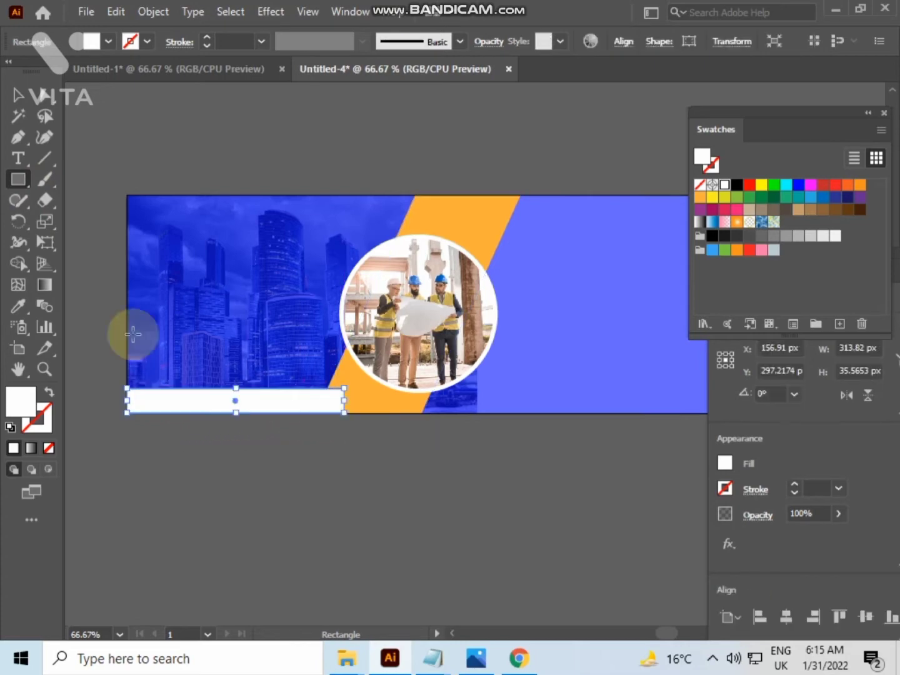
{"action": "left_click", "coordinate": [17, 93]}
{"action": "left_click", "coordinate": [138, 94]}
{"action": "left_click", "coordinate": [266, 402]}
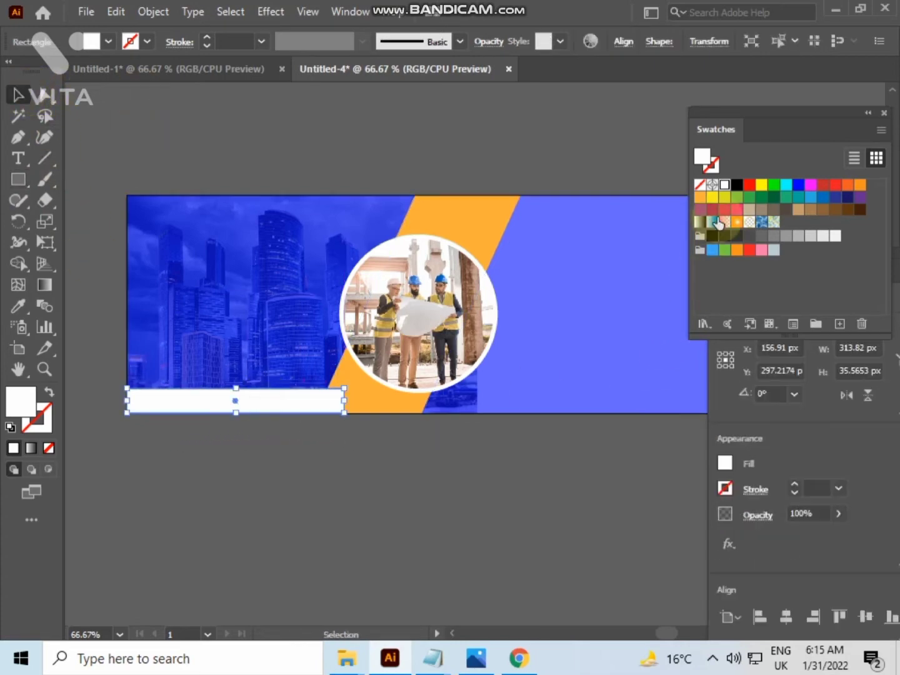
{"action": "left_click", "coordinate": [701, 197]}
{"action": "left_click", "coordinate": [497, 467]}
- Reduce the height of the orange bar at the artboard's lower edge to about 29 px
{"action": "left_click_drag", "start_coordinate": [411, 474], "coordinate": [598, 473]}
{"action": "left_click", "coordinate": [451, 404]}
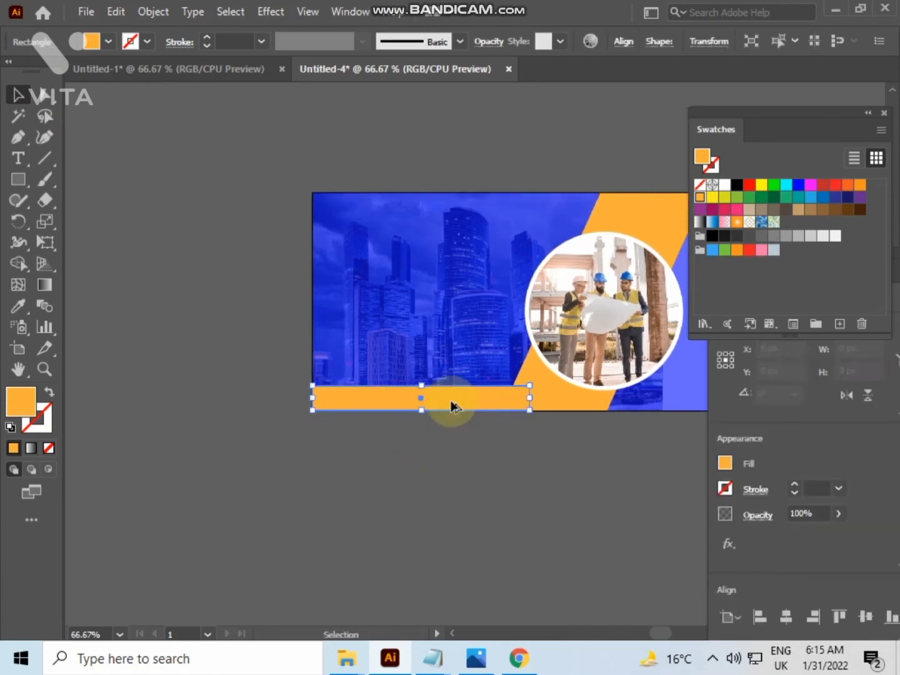
{"action": "scroll", "coordinate": [451, 402], "scroll_direction": "up", "scroll_amount": 2}
{"action": "left_click_drag", "start_coordinate": [449, 399], "coordinate": [507, 398]}
{"action": "left_click_drag", "start_coordinate": [446, 365], "coordinate": [444, 371]}
{"action": "left_click", "coordinate": [446, 465]}
{"action": "scroll", "coordinate": [447, 465], "scroll_direction": "down", "scroll_amount": 2}
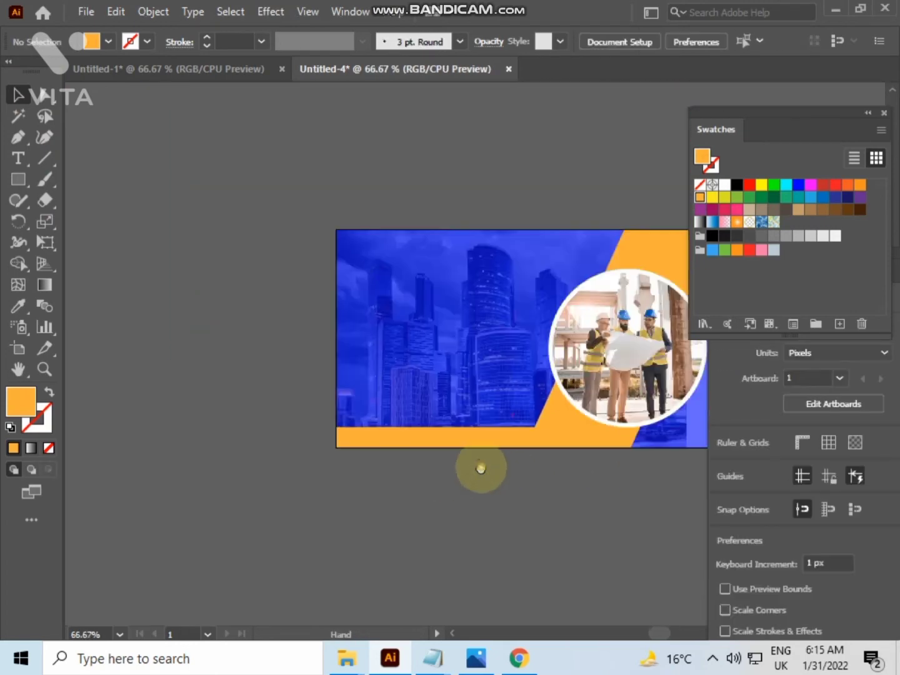
- Duplicate the orange bar and place the copy flush with the artboard's upper edge, joining the diagonal stripe on its right side
{"action": "left_click_drag", "start_coordinate": [481, 466], "coordinate": [656, 198]}
{"action": "left_click_drag", "start_coordinate": [612, 360], "coordinate": [464, 462]}
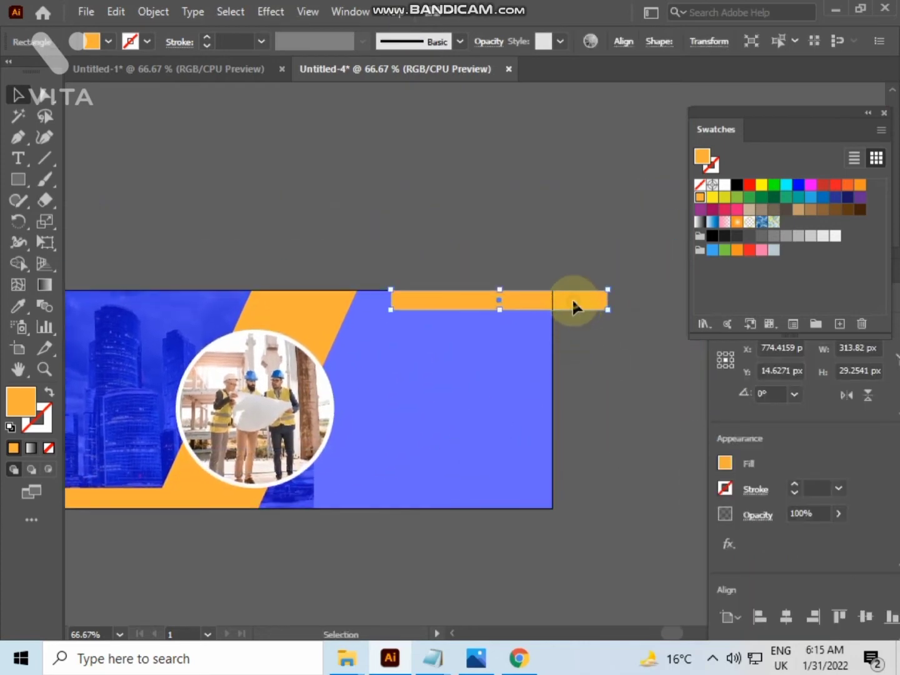
{"action": "mouse_move", "coordinate": [505, 298]}
{"action": "left_mouse_down"}
{"action": "mouse_move", "coordinate": [476, 301]}
{"action": "mouse_move", "coordinate": [499, 302]}
{"action": "left_mouse_up"}
{"action": "left_click", "coordinate": [502, 244]}
{"action": "left_click", "coordinate": [432, 296]}
{"action": "scroll", "coordinate": [432, 296], "scroll_direction": "up", "scroll_amount": 3}
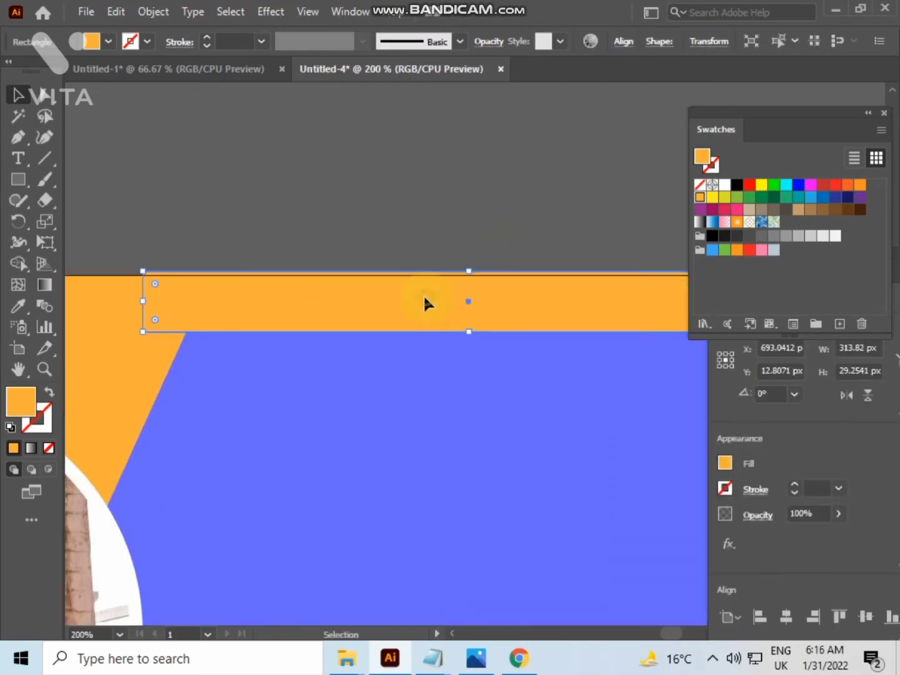
{"action": "left_click_drag", "start_coordinate": [424, 303], "coordinate": [423, 292]}
{"action": "left_click", "coordinate": [425, 248]}
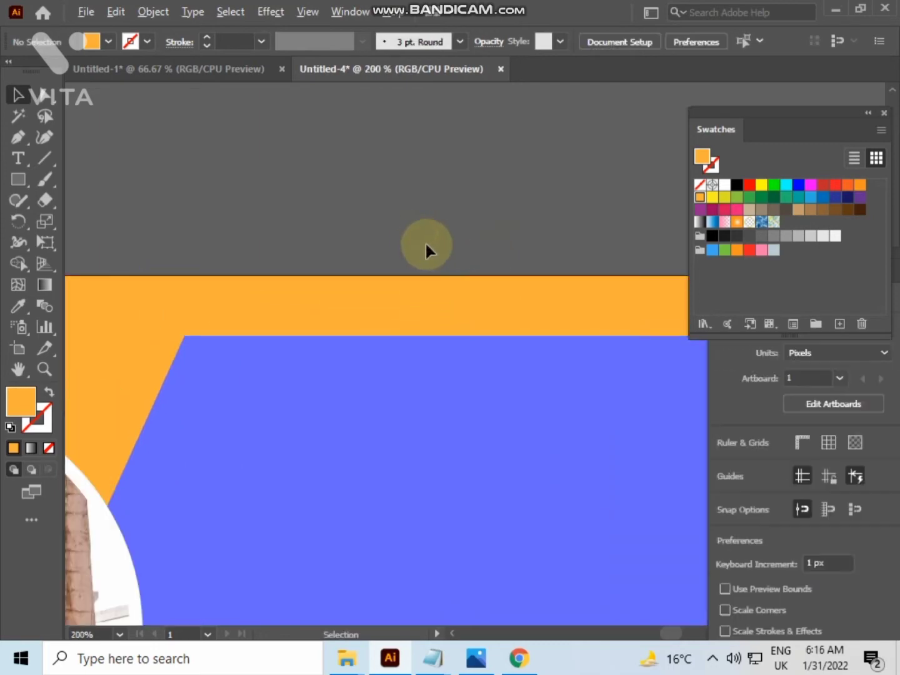
- Align the upper orange bar's right end with the artboard's right edge
{"action": "scroll", "coordinate": [427, 245], "scroll_direction": "down", "scroll_amount": 3}
{"action": "left_click_drag", "start_coordinate": [489, 357], "coordinate": [648, 363]}
{"action": "left_click_drag", "start_coordinate": [464, 469], "coordinate": [286, 442]}
{"action": "left_click", "coordinate": [666, 210]}
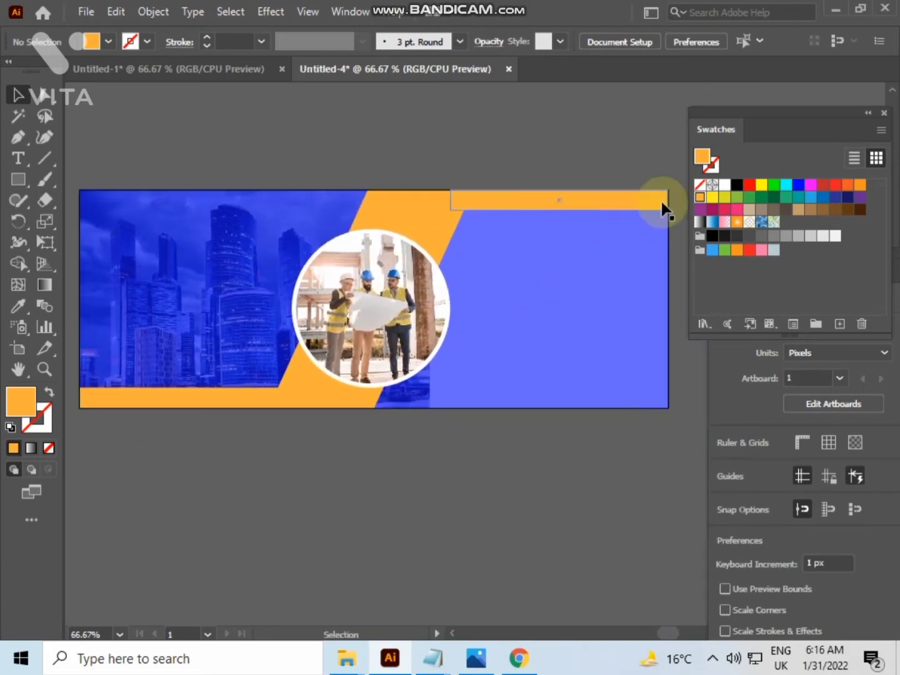
{"action": "scroll", "coordinate": [664, 205], "scroll_direction": "up", "scroll_amount": 2}
{"action": "left_click_drag", "start_coordinate": [640, 245], "coordinate": [562, 382]}
{"action": "left_click", "coordinate": [588, 340]}
{"action": "left_click_drag", "start_coordinate": [593, 336], "coordinate": [598, 338]}
{"action": "left_click", "coordinate": [609, 330]}
{"action": "scroll", "coordinate": [610, 329], "scroll_direction": "down", "scroll_amount": 2}
{"action": "left_click_drag", "start_coordinate": [517, 428], "coordinate": [572, 408]}
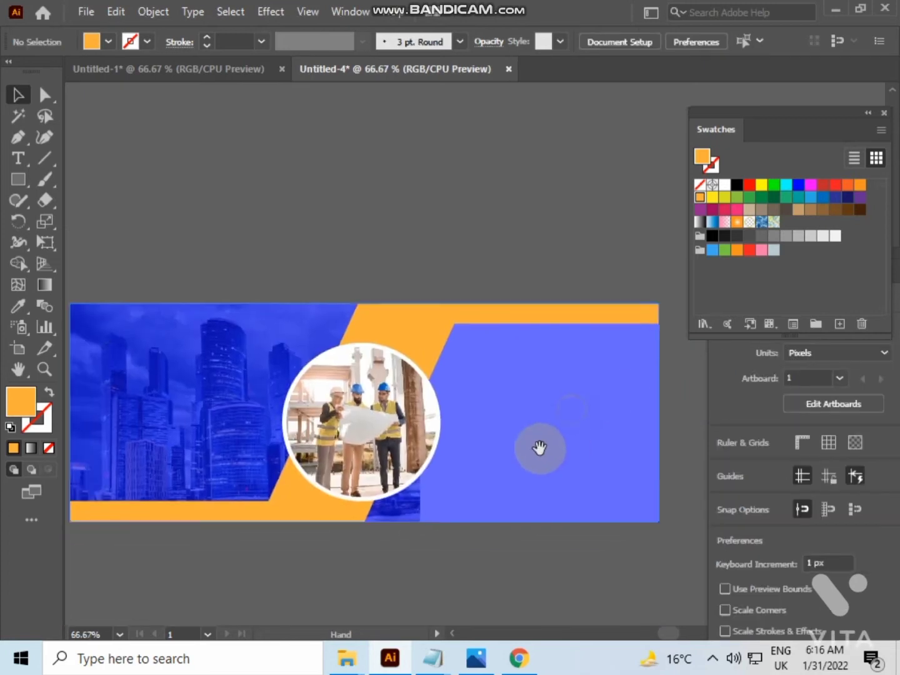
{"action": "left_click_drag", "start_coordinate": [539, 448], "coordinate": [569, 435]}
- Add the text "GROW YOUR" above the artboard in the Metropolis Medium font
{"action": "left_click", "coordinate": [18, 158]}
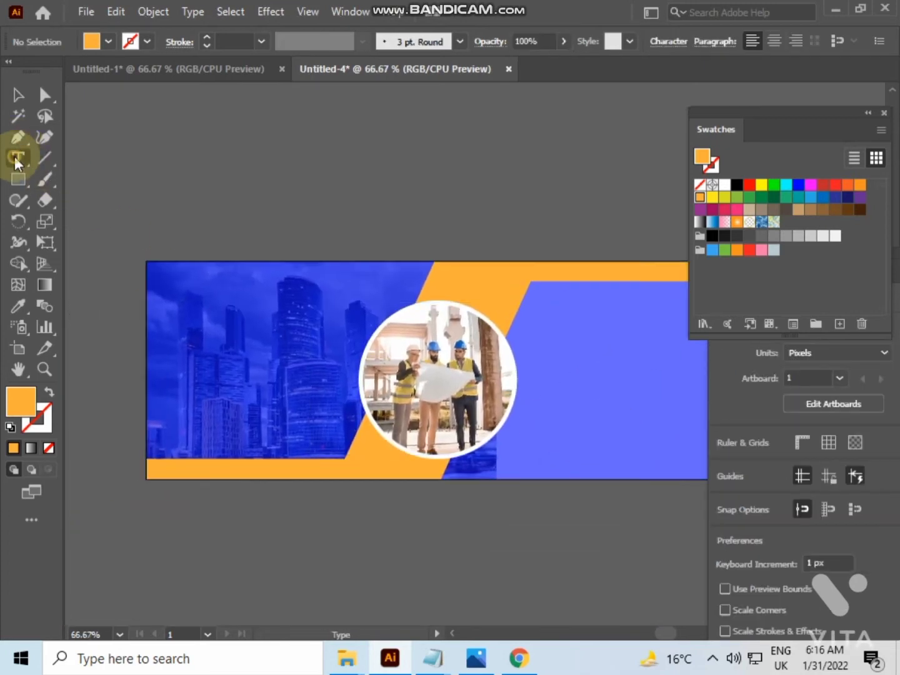
{"action": "left_click", "coordinate": [661, 38]}
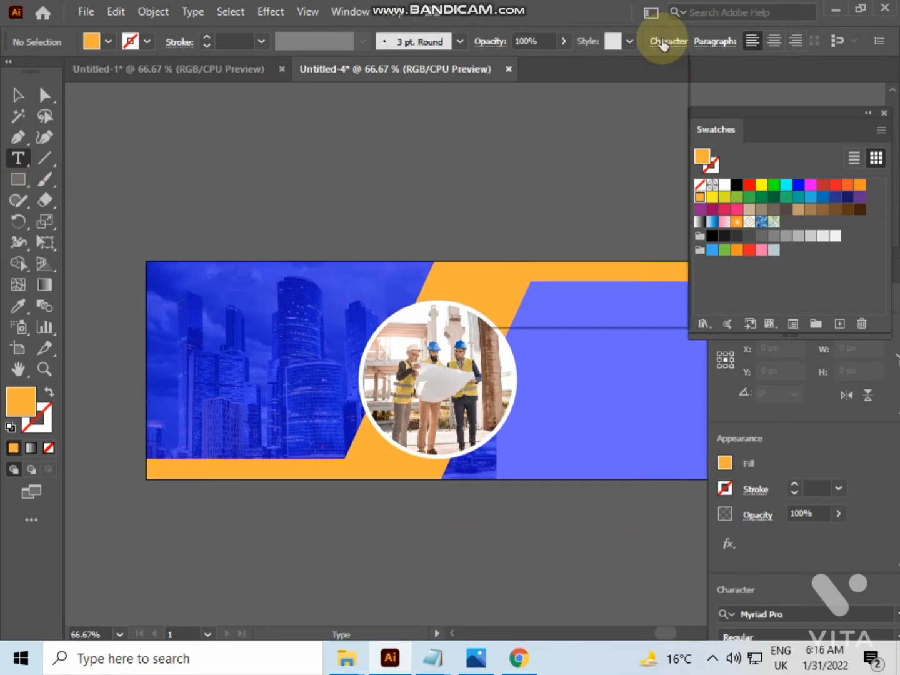
{"action": "type", "text": "m "}
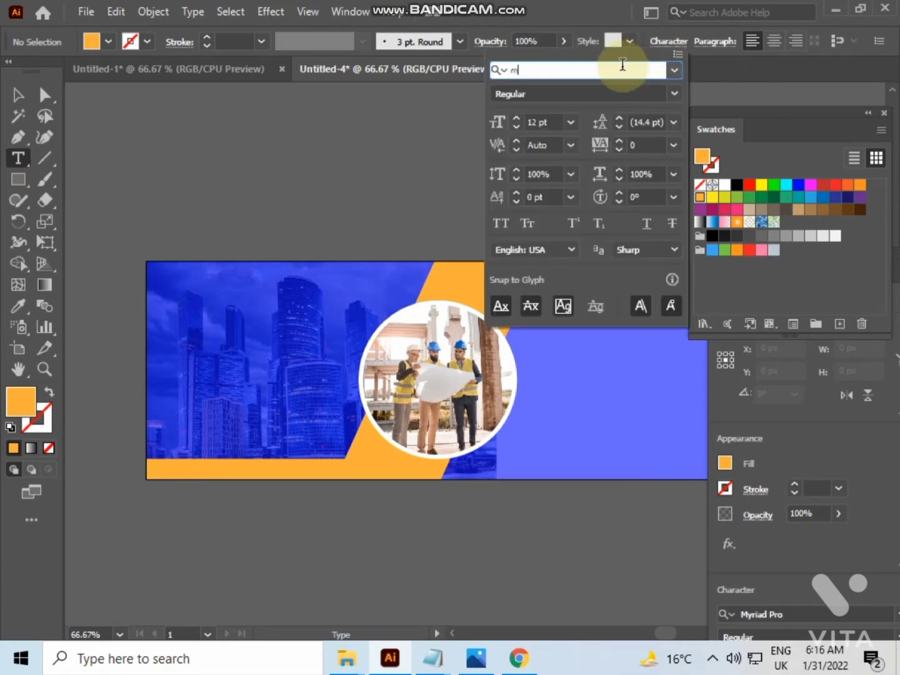
{"action": "type", "text": "i"}
{"action": "left_click", "coordinate": [183, 211]}
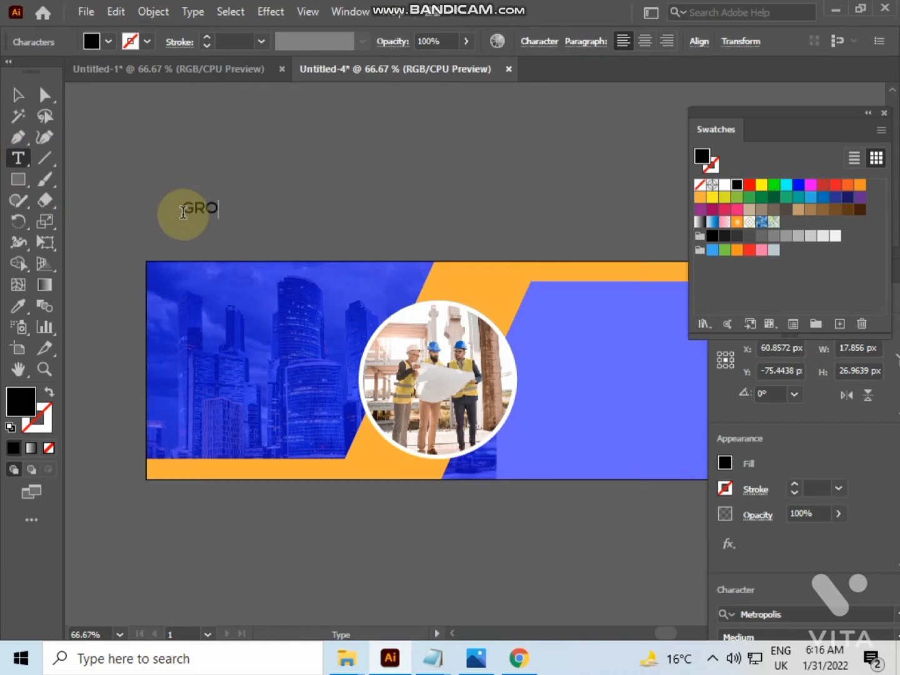
{"action": "type", "text": "GROW YOUR"}
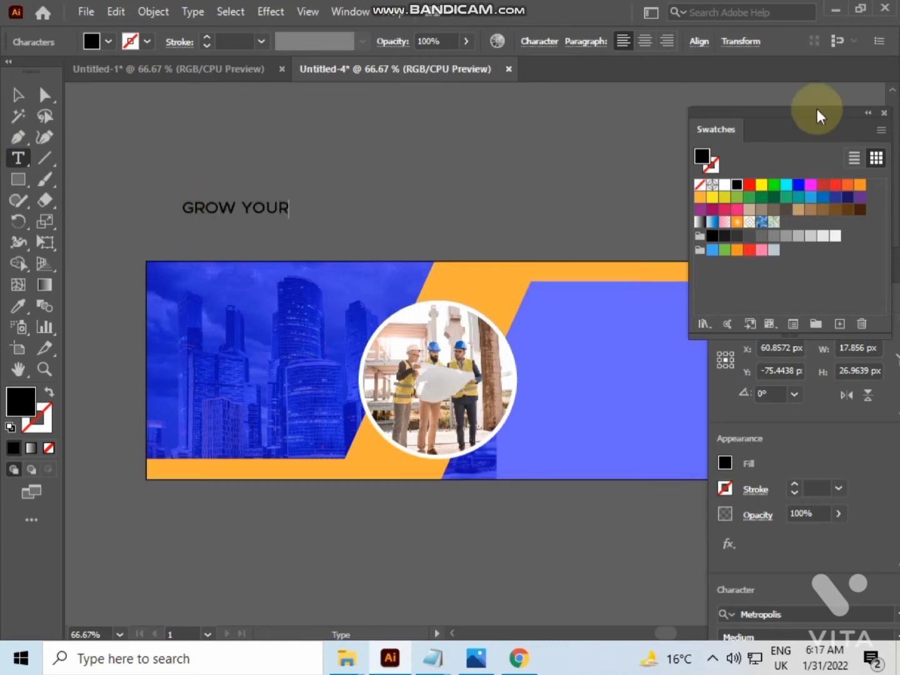
- Move the "GROW YOUR" text onto the city background left of the circular photo and set its size to 36 pt
{"action": "left_click_drag", "start_coordinate": [261, 206], "coordinate": [257, 345]}
{"action": "left_click", "coordinate": [535, 40]}
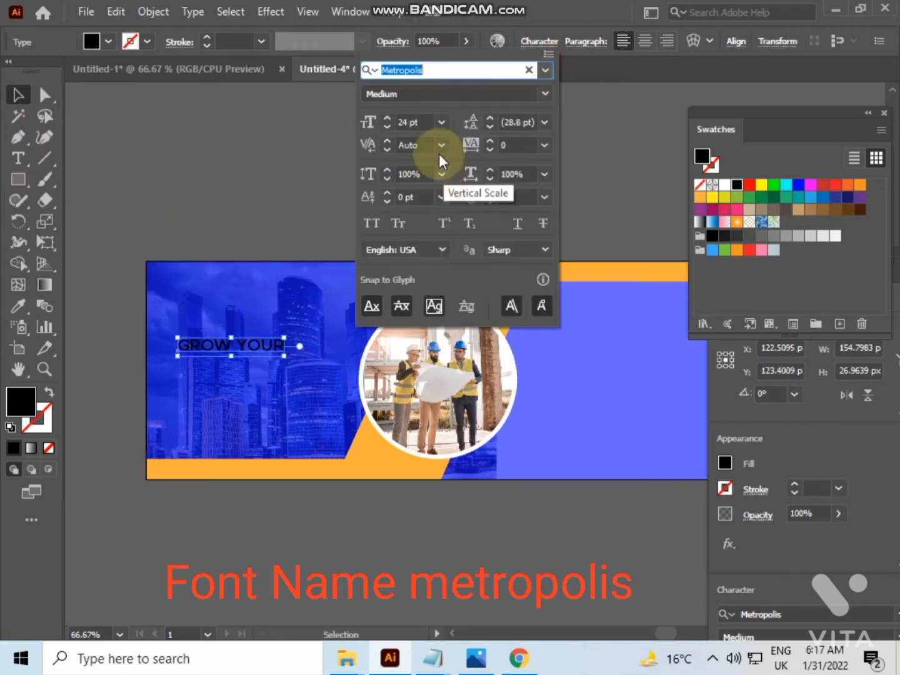
{"action": "left_click", "coordinate": [442, 123]}
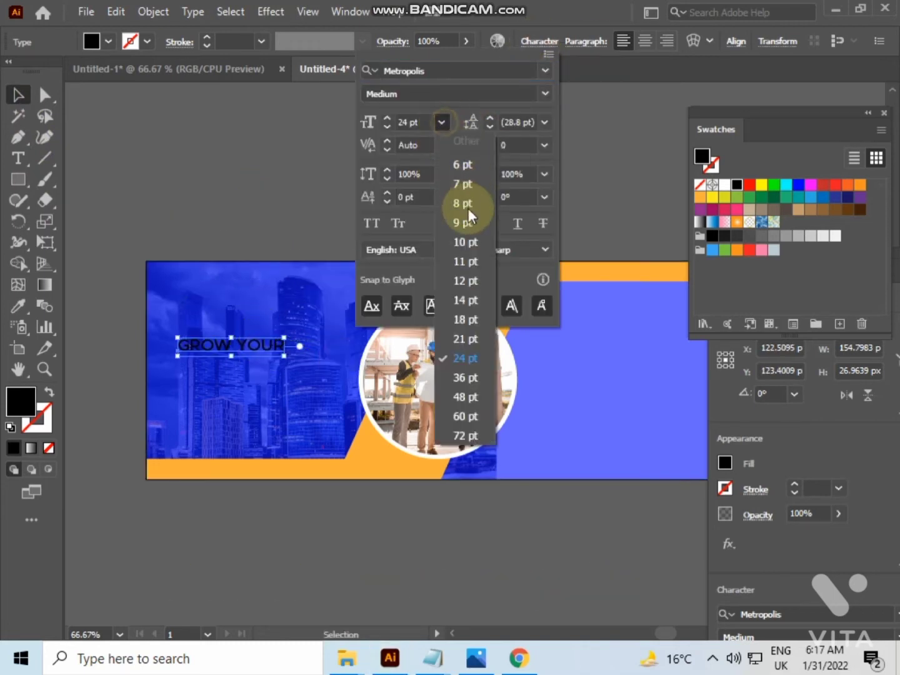
{"action": "left_click", "coordinate": [482, 379]}
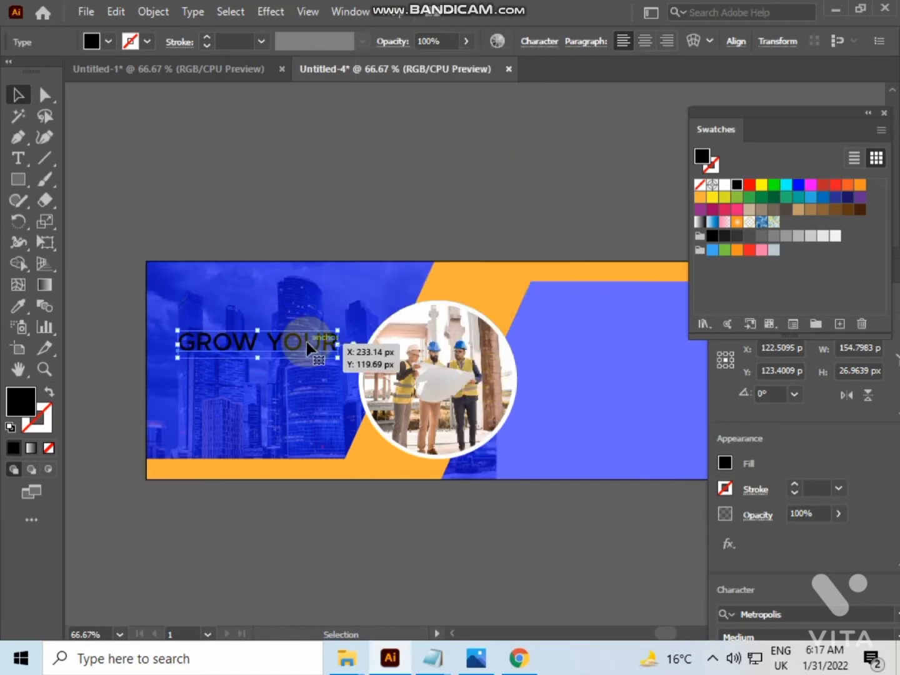
{"action": "left_click_drag", "start_coordinate": [312, 347], "coordinate": [302, 340]}
{"action": "left_click", "coordinate": [286, 185]}
- Add the text "BUSINESS" in the same font and place it directly beneath "GROW YOUR", left-aligned with it
{"action": "left_click", "coordinate": [23, 161]}
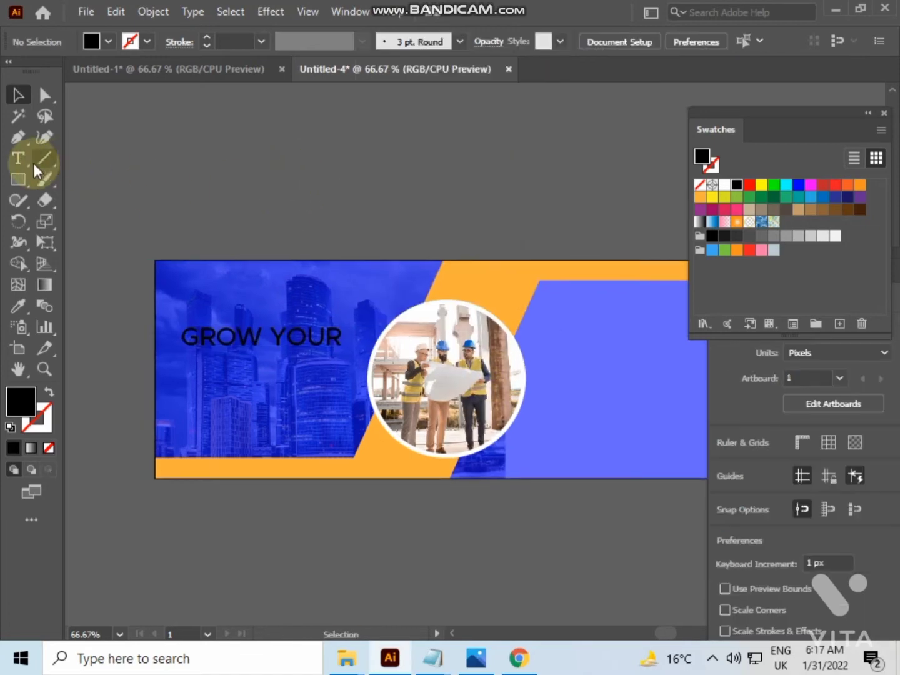
{"action": "left_click", "coordinate": [178, 199]}
{"action": "key", "text": "BackSpace"}
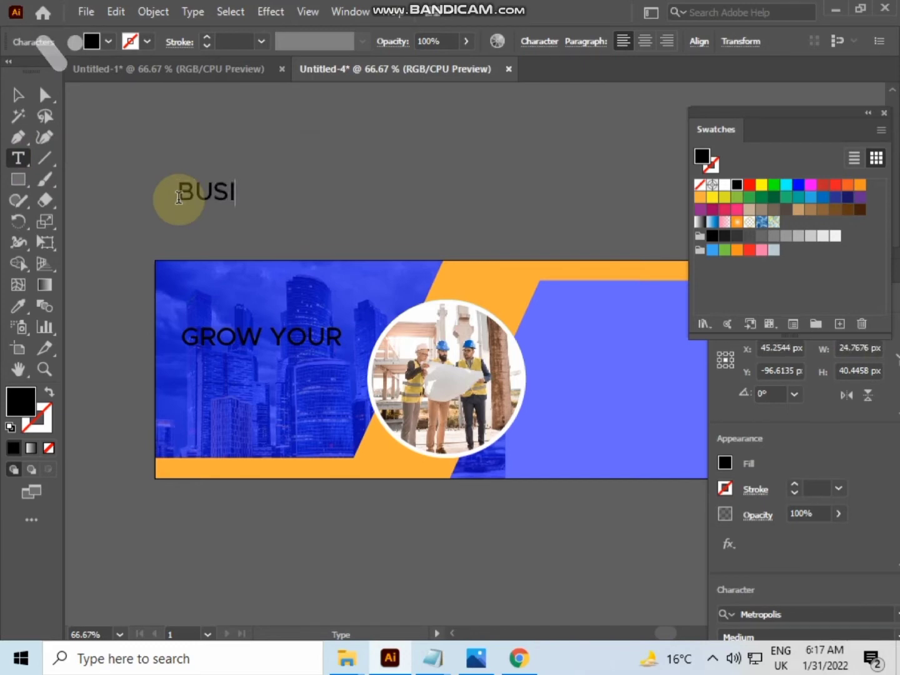
{"action": "type", "text": "SS"}
{"action": "left_click", "coordinate": [14, 93]}
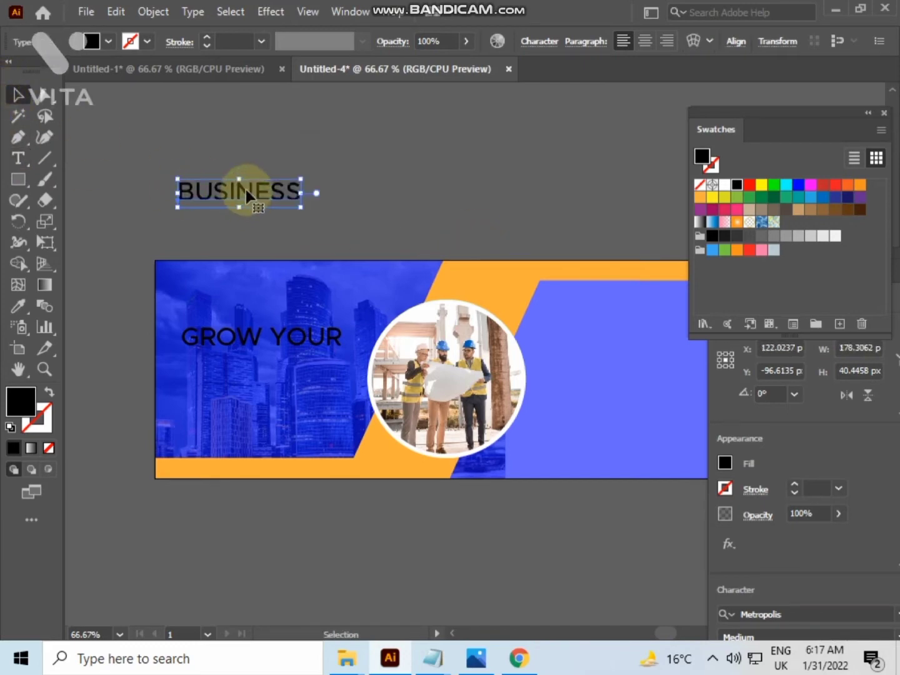
{"action": "left_click_drag", "start_coordinate": [245, 187], "coordinate": [250, 353]}
{"action": "left_click", "coordinate": [270, 176]}
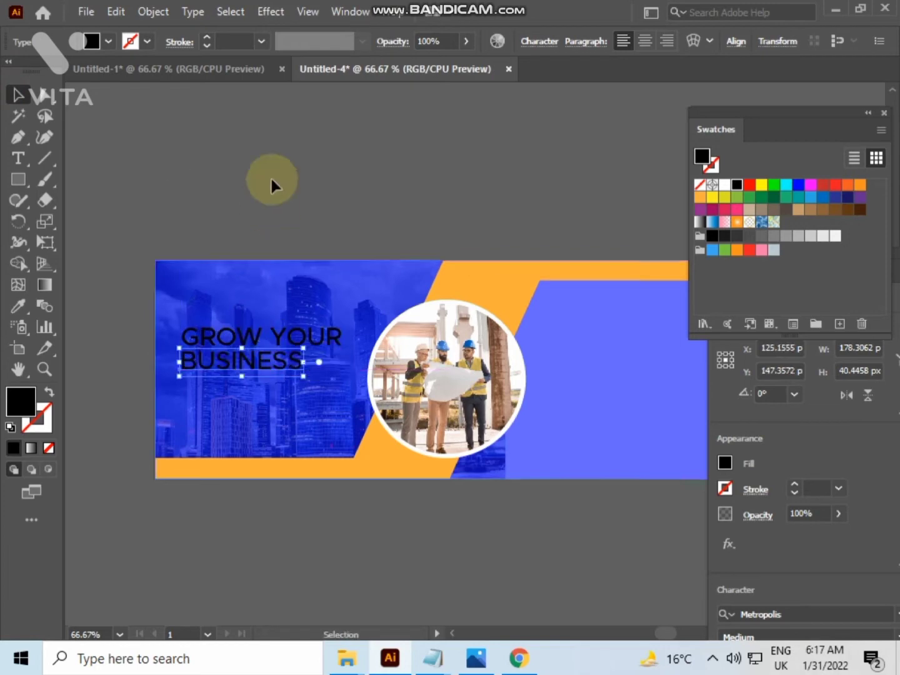
- Change the "BUSINESS" text to a bolder Metropolis weight
{"action": "left_click", "coordinate": [263, 360]}
{"action": "left_click", "coordinate": [542, 42]}
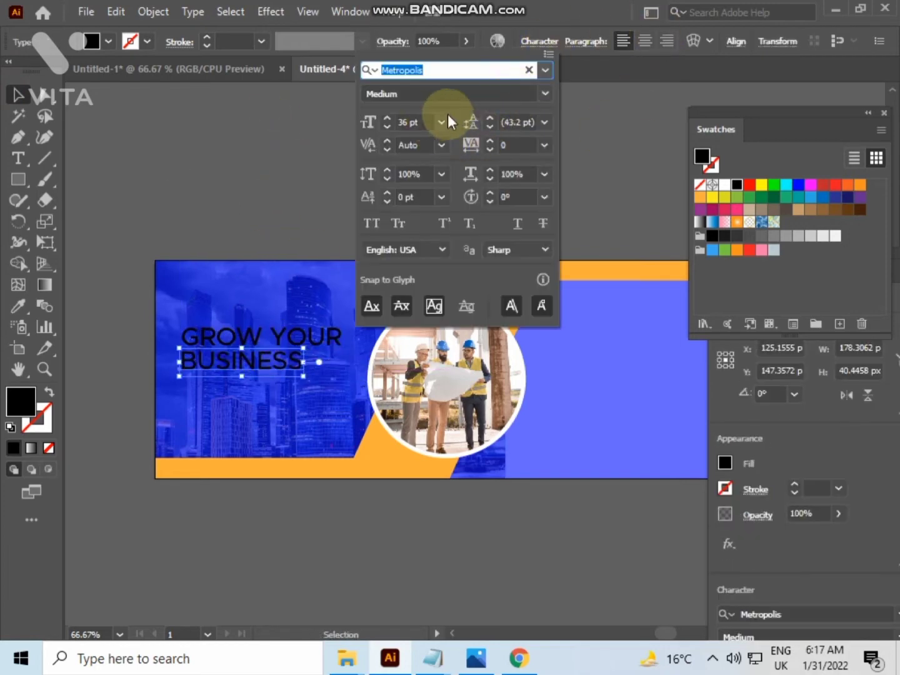
{"action": "left_click", "coordinate": [552, 92]}
{"action": "left_click", "coordinate": [485, 188]}
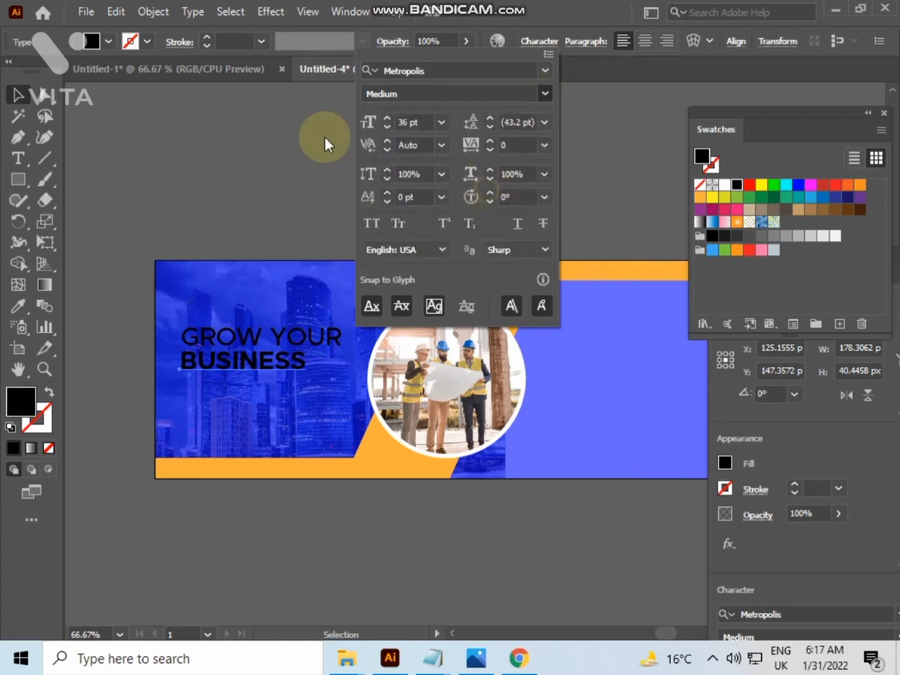
- Colour the "BUSINESS" text light orange and the "GROW YOUR" text white
{"action": "left_click", "coordinate": [700, 197]}
{"action": "left_click", "coordinate": [341, 141]}
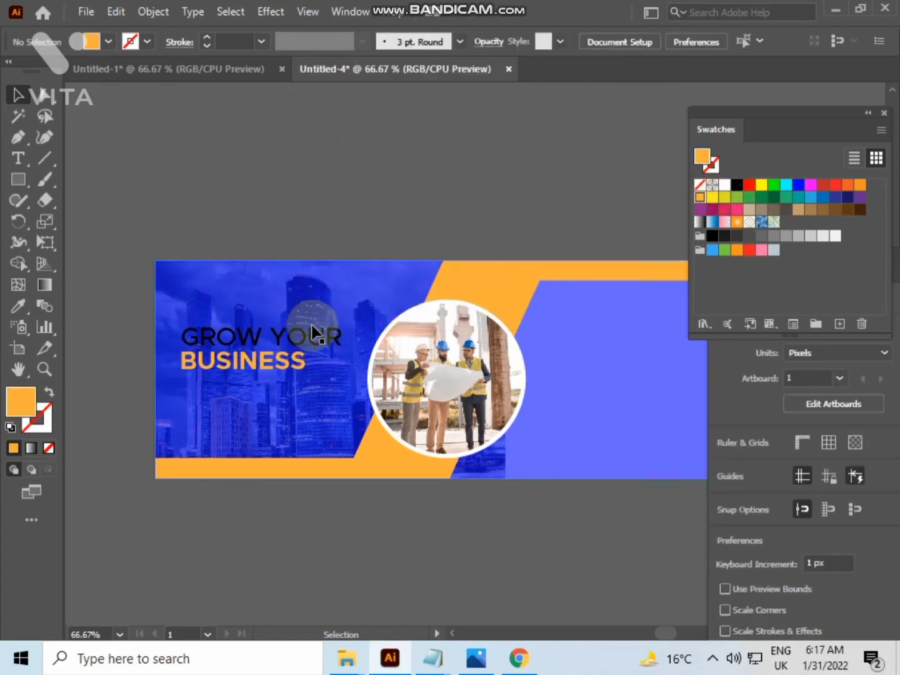
{"action": "left_click", "coordinate": [315, 333]}
{"action": "left_click", "coordinate": [724, 184]}
{"action": "left_click", "coordinate": [341, 187]}
{"action": "left_click_drag", "start_coordinate": [342, 186], "coordinate": [358, 101]}
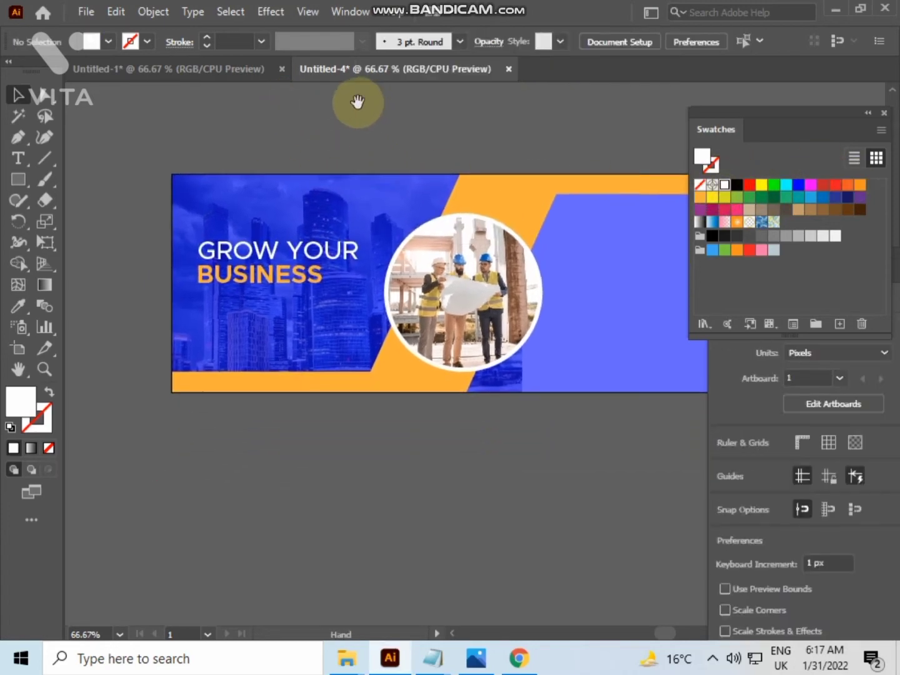
- Nudge the "BUSINESS" text down 4 px to widen the gap beneath "GROW YOUR"
{"action": "left_click", "coordinate": [291, 271]}
{"action": "key", "text": "Down"}
{"action": "key", "text": "Down"}
{"action": "key", "text": "Down"}
{"action": "key", "text": "Down"}
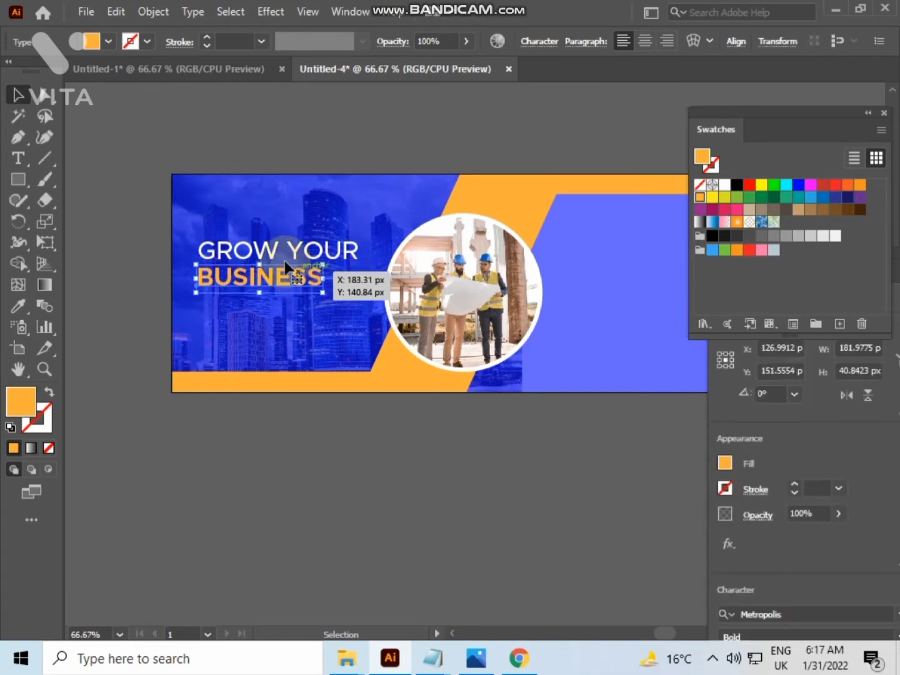
- Align the left edges of the "GROW YOUR" and "BUSINESS" texts
{"action": "left_click", "coordinate": [287, 292]}
{"action": "left_click", "coordinate": [287, 290]}
{"action": "left_click", "coordinate": [699, 40]}
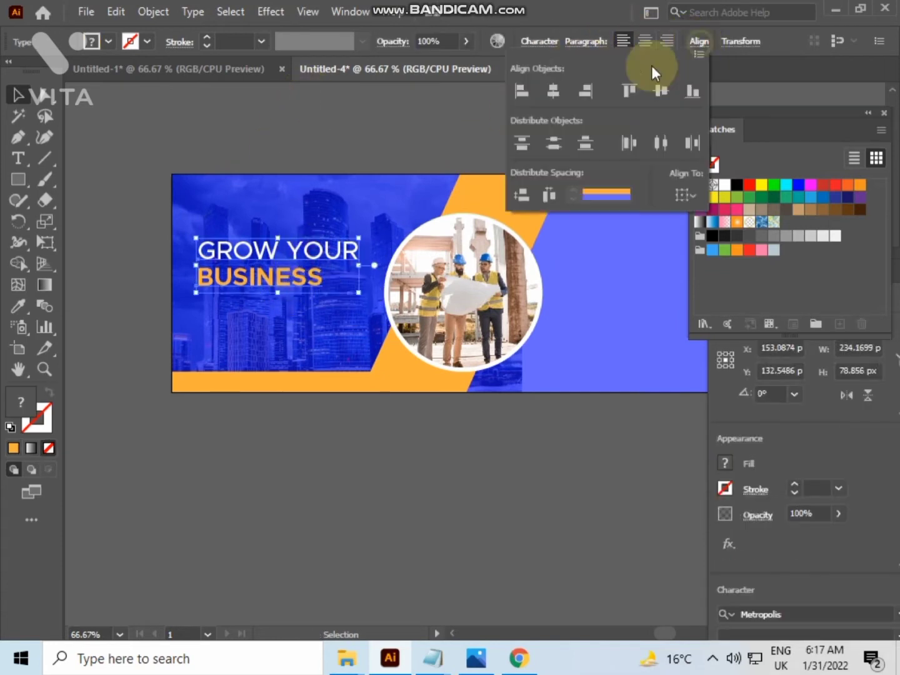
{"action": "left_click", "coordinate": [519, 95]}
{"action": "left_click", "coordinate": [356, 110]}
{"action": "left_click_drag", "start_coordinate": [340, 156], "coordinate": [335, 145]}
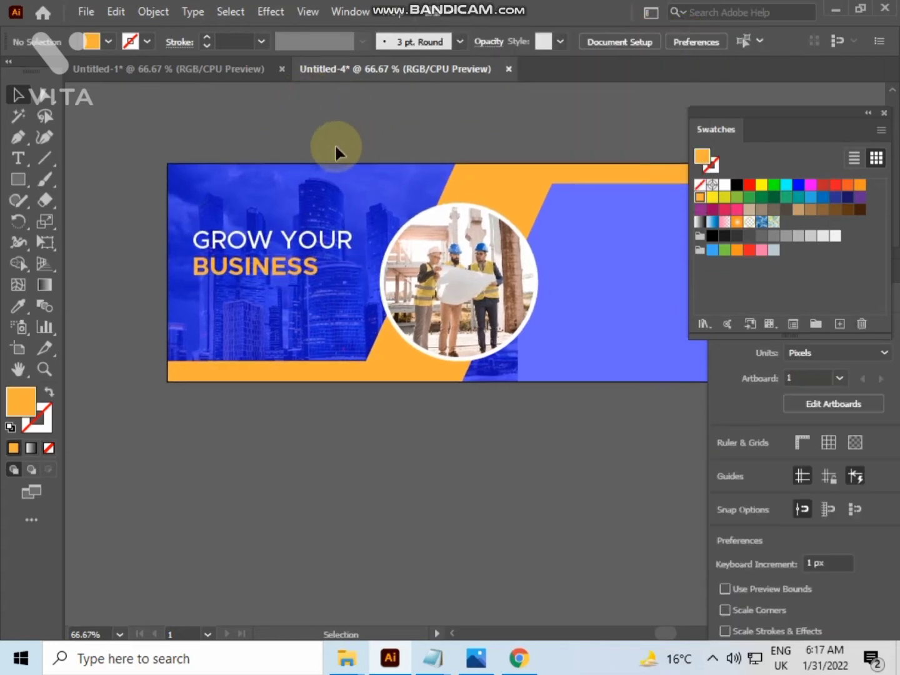
- Add the text "OUR COMPANY GROW YOUR BUSINESS" on the empty canvas below the artboard
{"action": "left_click", "coordinate": [20, 157]}
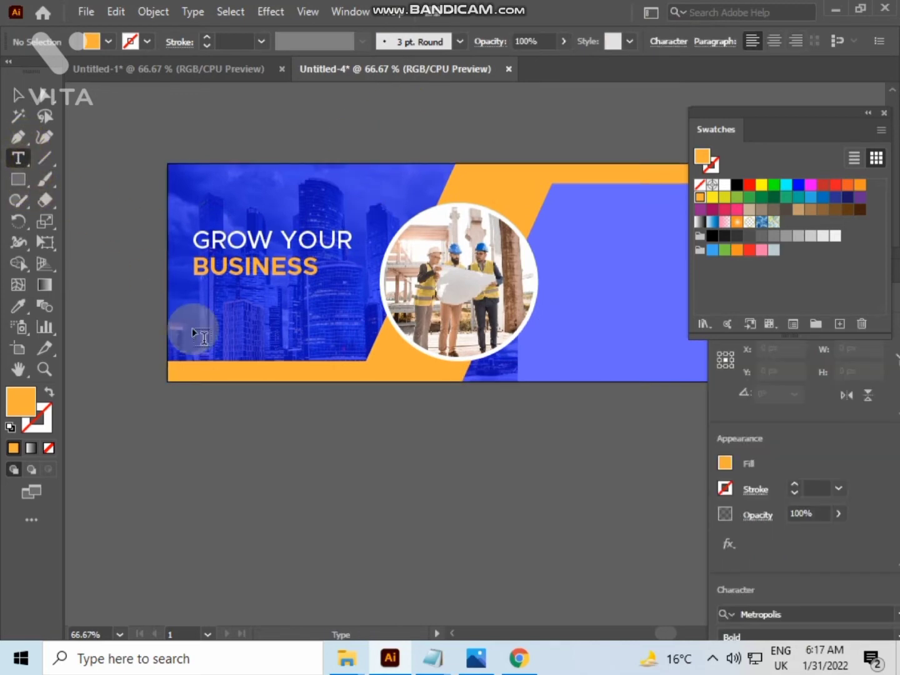
{"action": "scroll", "coordinate": [194, 331], "scroll_direction": "down", "scroll_amount": 2}
{"action": "left_click", "coordinate": [183, 404]}
{"action": "key", "text": "BackSpace"}
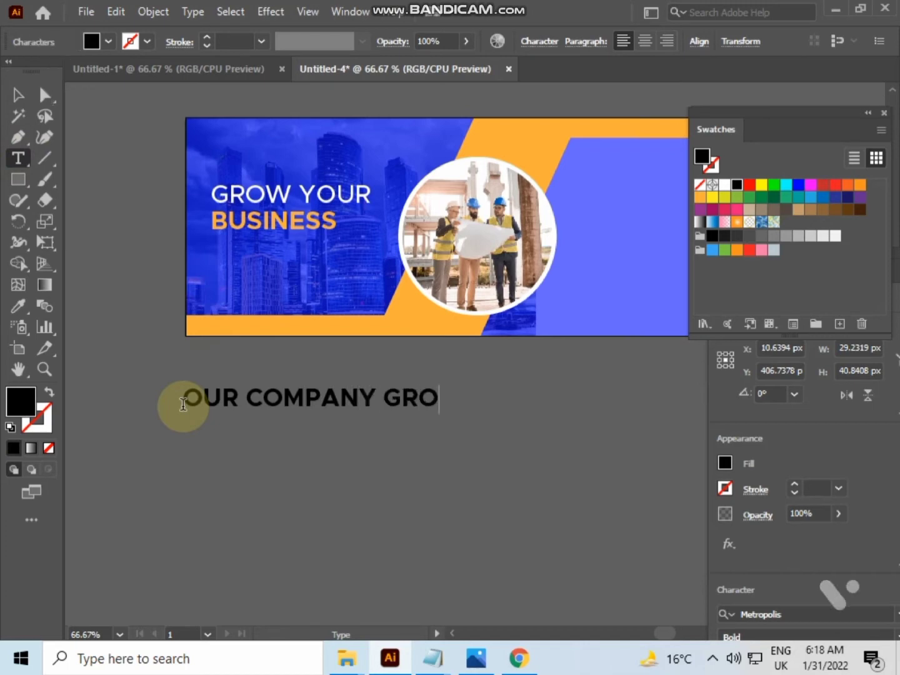
{"action": "type", "text": "W YOUR B"}
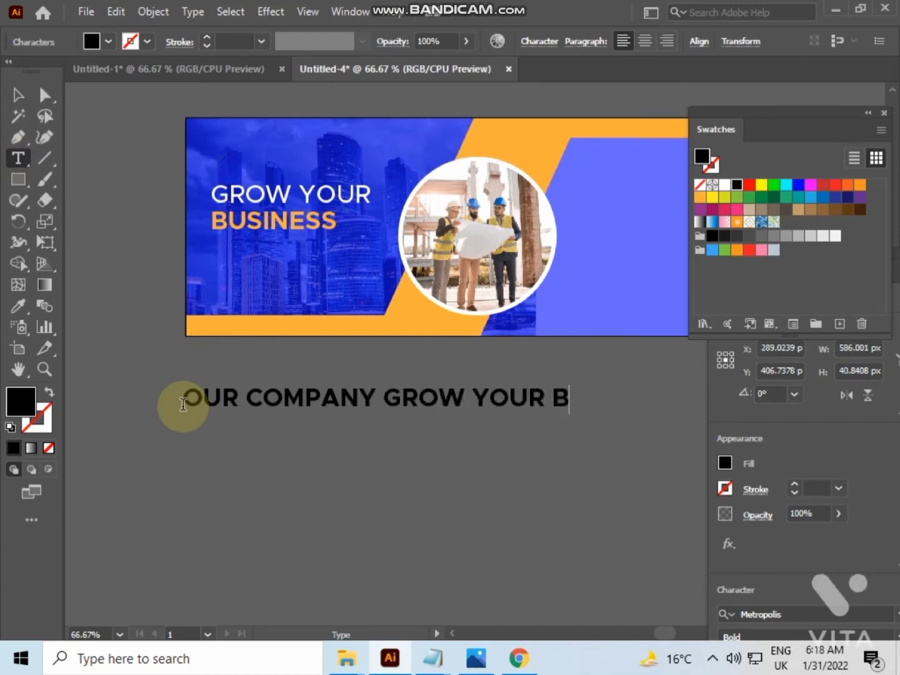
{"action": "type", "text": "USINE"}
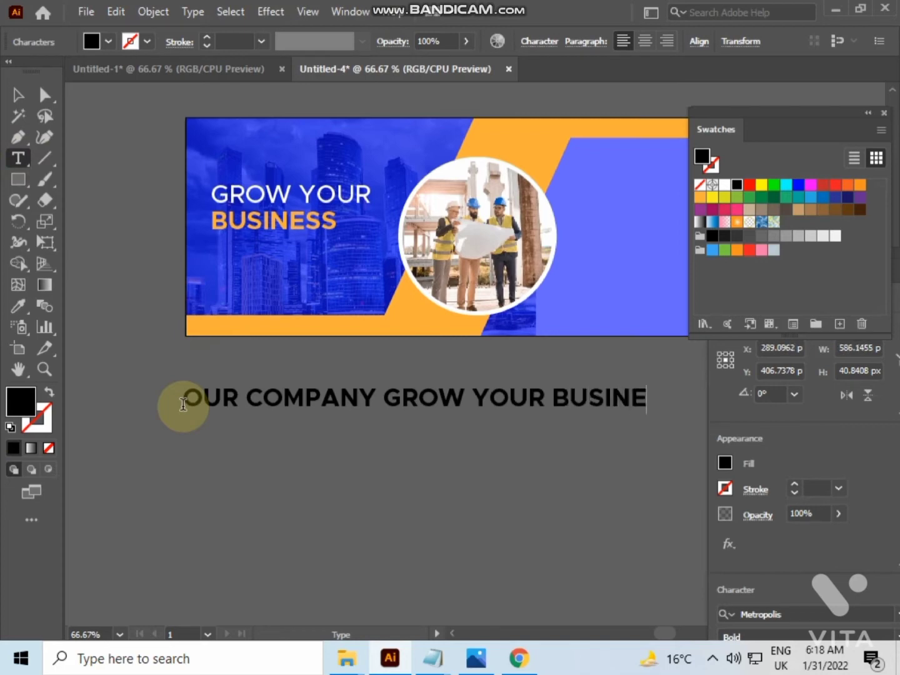
{"action": "type", "text": "SS"}
- Change the "OUR COMPANY GROW YOUR BUSINESS" tagline to Metropolis Medium at 14 pt
{"action": "left_click", "coordinate": [18, 95]}
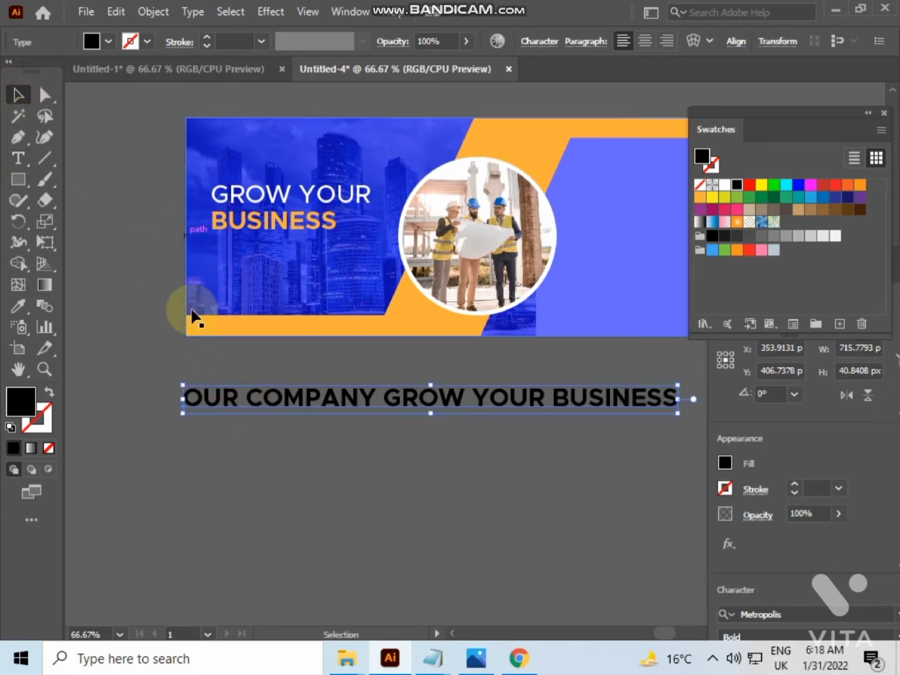
{"action": "left_click", "coordinate": [542, 41]}
{"action": "left_click", "coordinate": [545, 93]}
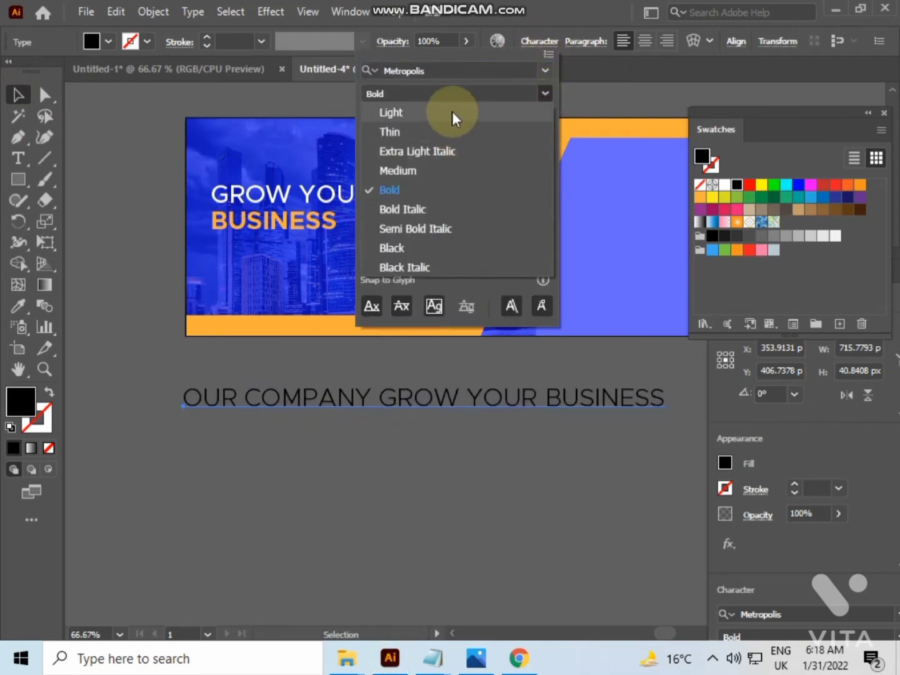
{"action": "left_click", "coordinate": [447, 165]}
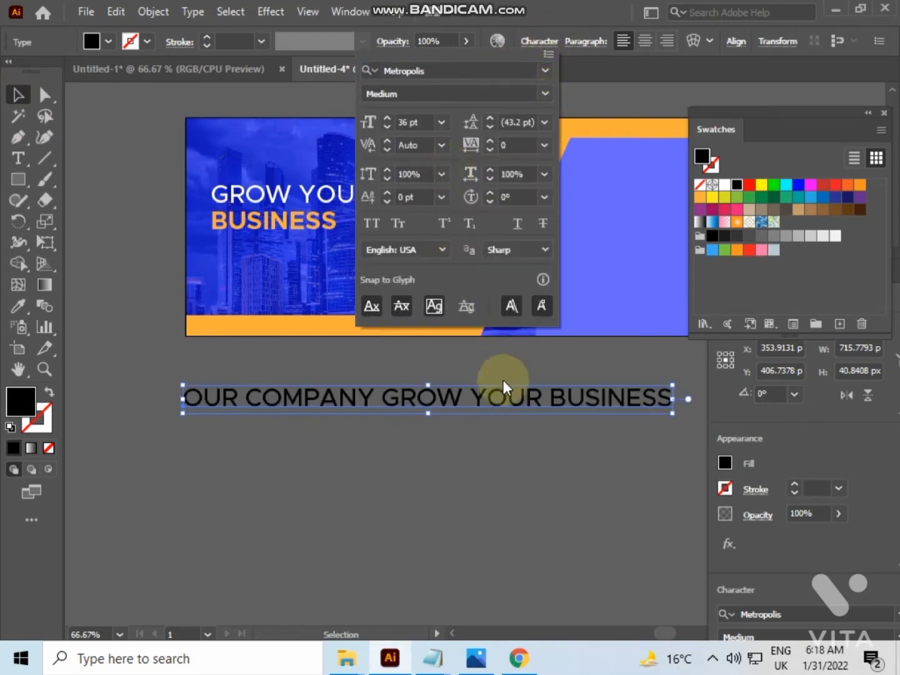
{"action": "left_click", "coordinate": [441, 122]}
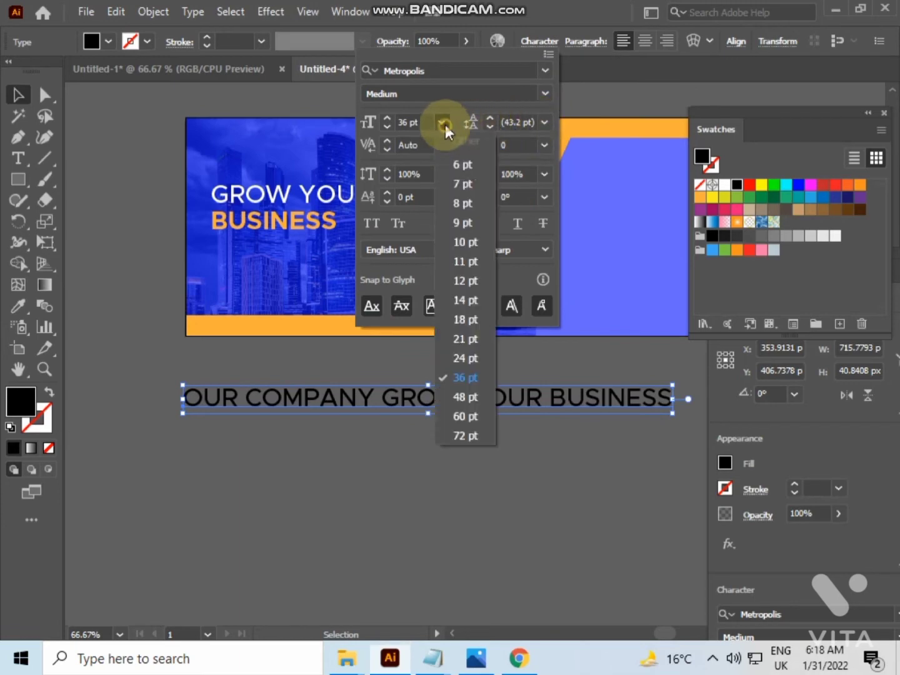
{"action": "left_click", "coordinate": [473, 294]}
{"action": "left_click", "coordinate": [499, 473]}
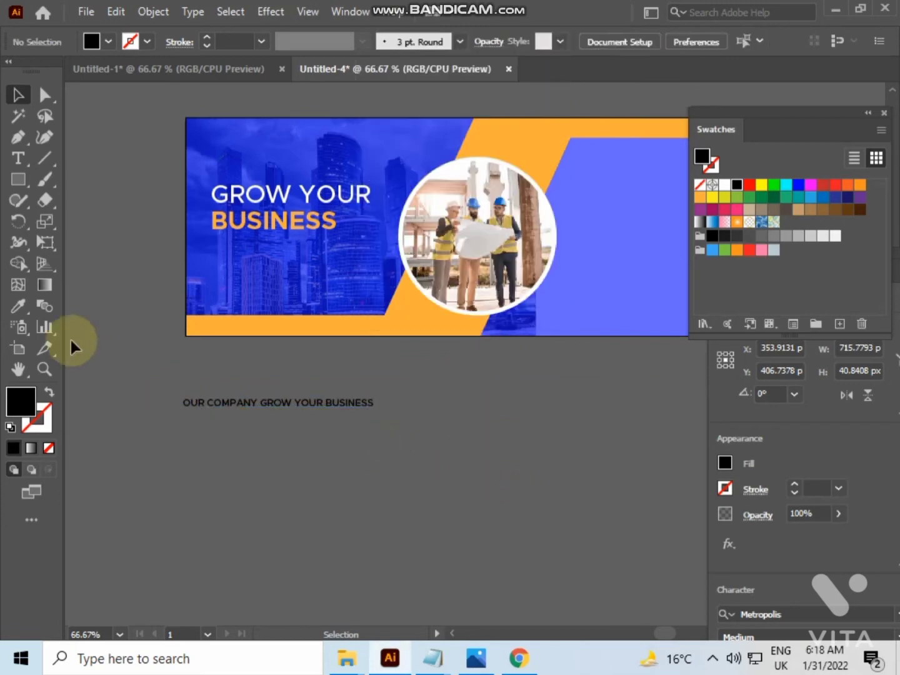
- Draw a black rectangle about 267 x 32 px beneath the "BUSINESS" text, starting at the artboard's left edge
{"action": "left_click", "coordinate": [18, 179]}
{"action": "left_click_drag", "start_coordinate": [186, 250], "coordinate": [370, 269]}
{"action": "left_click", "coordinate": [420, 450]}
{"action": "left_click", "coordinate": [493, 360]}
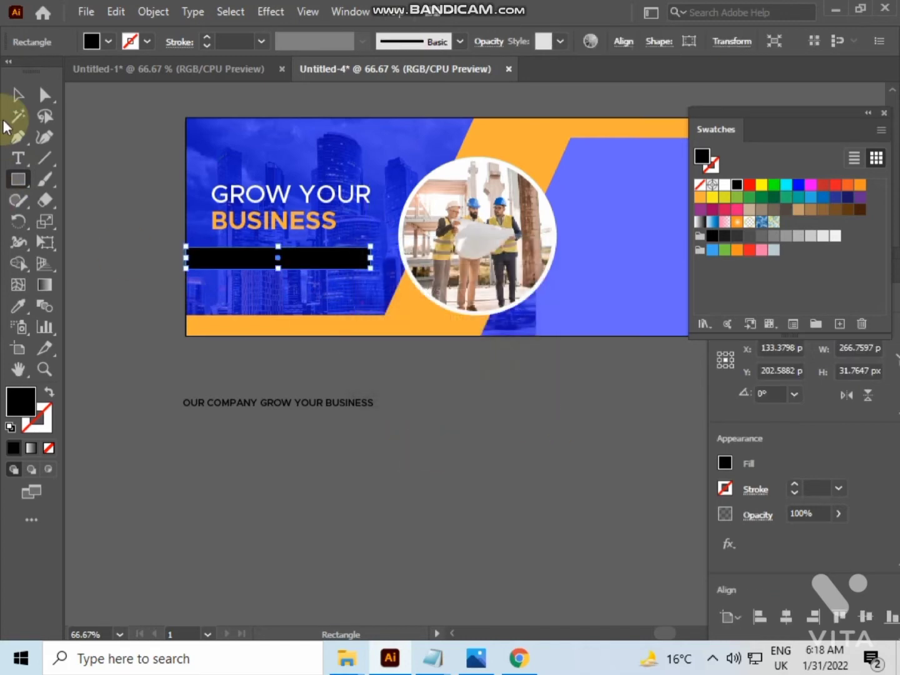
{"action": "left_click", "coordinate": [18, 93]}
{"action": "left_click", "coordinate": [100, 93]}
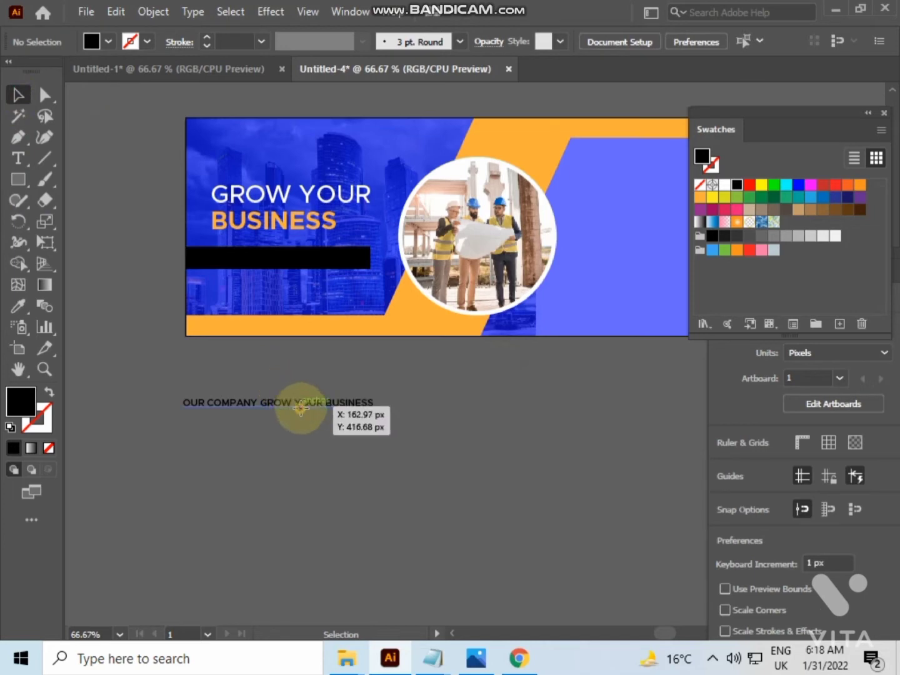
- Colour the "OUR COMPANY GROW YOUR BUSINESS" tagline white and move it onto the black bar
{"action": "left_click", "coordinate": [298, 405]}
{"action": "left_click", "coordinate": [723, 186]}
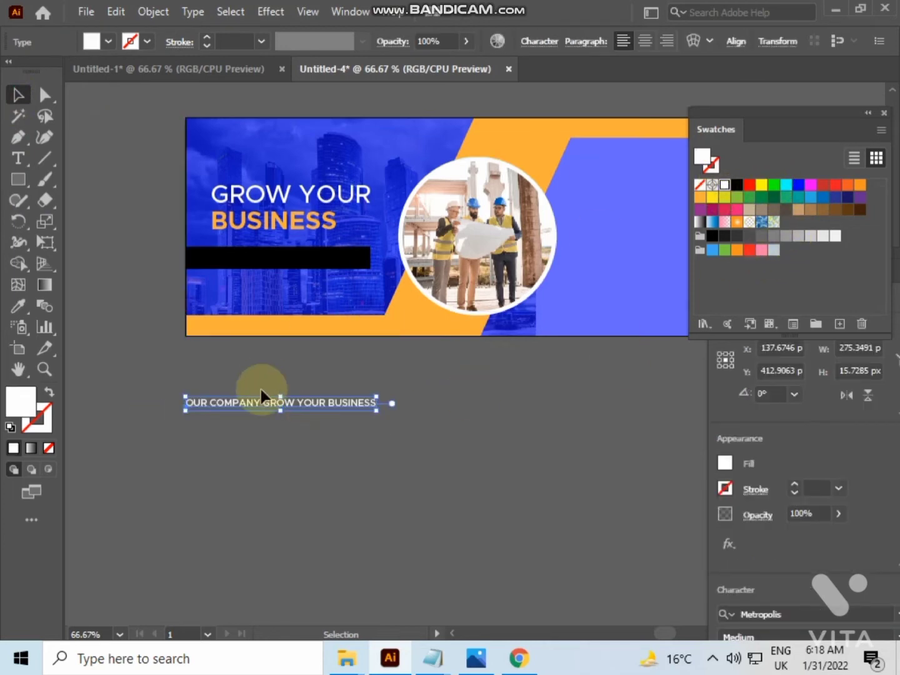
{"action": "scroll", "coordinate": [263, 394], "scroll_direction": "up", "scroll_amount": 1}
{"action": "left_click_drag", "start_coordinate": [269, 391], "coordinate": [325, 419]}
{"action": "left_click_drag", "start_coordinate": [379, 436], "coordinate": [417, 222]}
- Bring the tagline in front of the black bar
{"action": "right_click", "coordinate": [525, 222]}
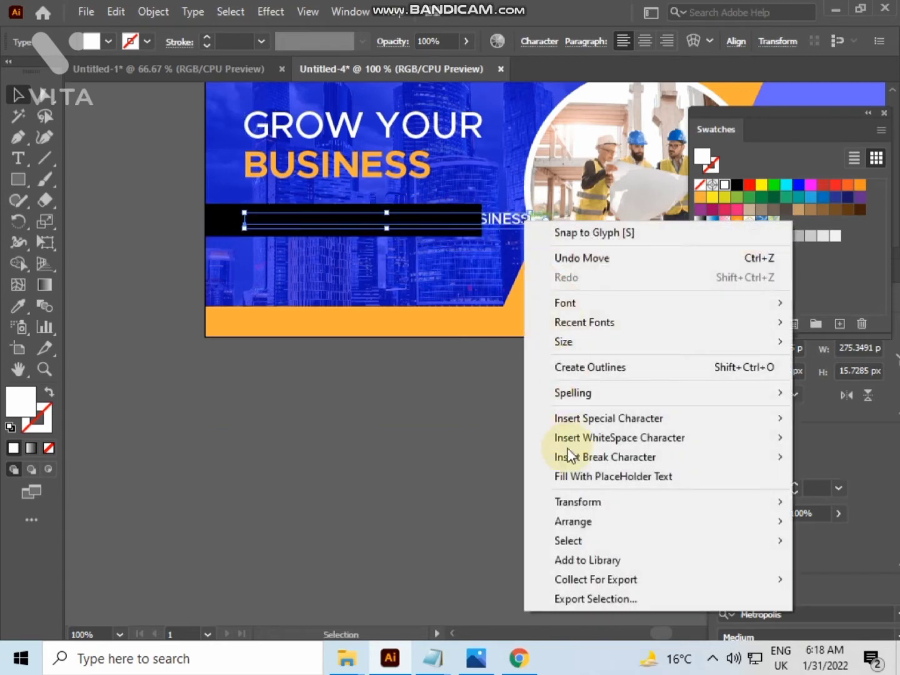
{"action": "mouse_move", "coordinate": [571, 521]}
{"action": "left_click", "coordinate": [510, 525]}
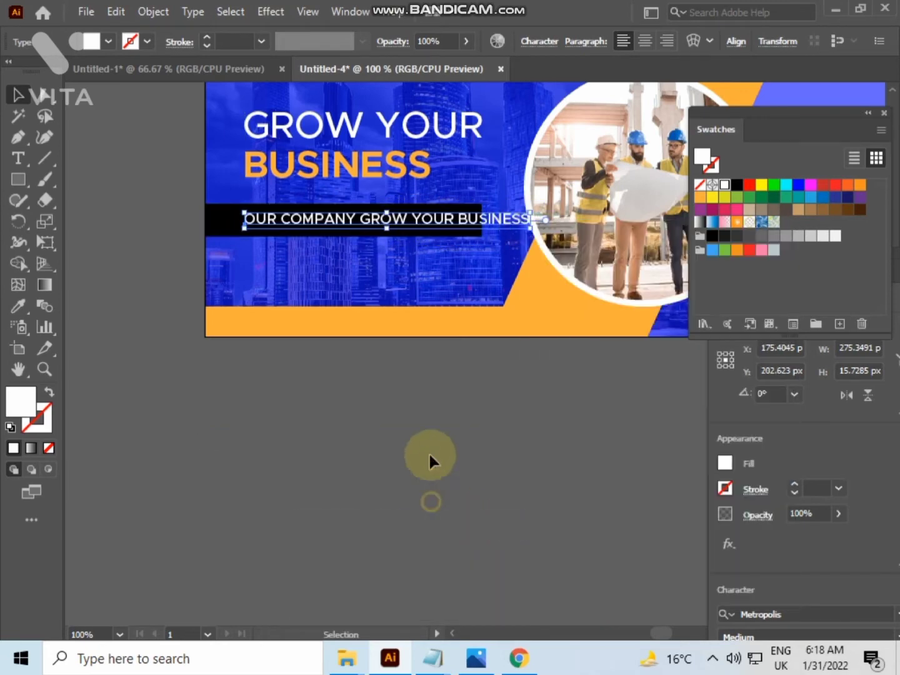
{"action": "left_click", "coordinate": [428, 461]}
- Scale the tagline down to about 179 px wide and move it within the bar to line up under "BUSINESS"
{"action": "left_click", "coordinate": [522, 220]}
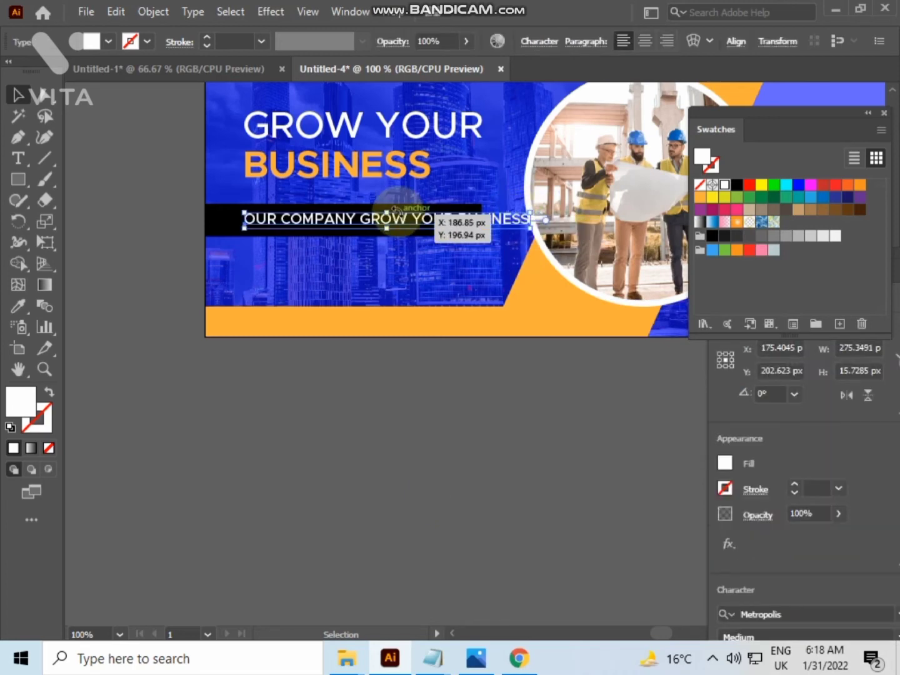
{"action": "scroll", "coordinate": [397, 210], "scroll_direction": "up", "scroll_amount": 2}
{"action": "left_click_drag", "start_coordinate": [375, 214], "coordinate": [378, 228]}
{"action": "left_click", "coordinate": [473, 542]}
{"action": "left_click_drag", "start_coordinate": [470, 537], "coordinate": [618, 554]}
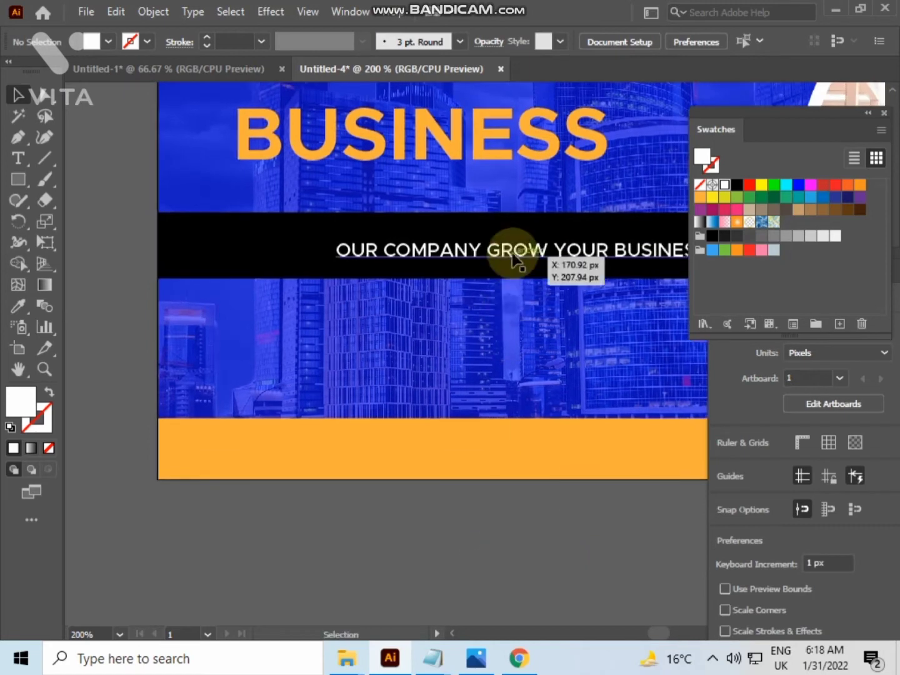
{"action": "left_click_drag", "start_coordinate": [514, 259], "coordinate": [416, 251]}
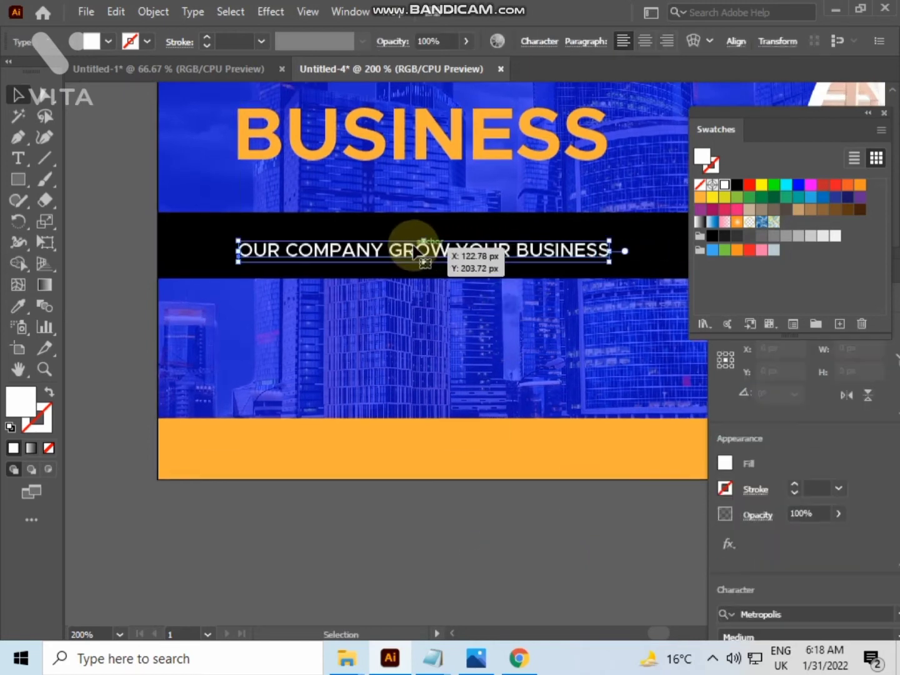
{"action": "left_click", "coordinate": [424, 509]}
- Align the tagline and the black bar to each other on their horizontal centres
{"action": "scroll", "coordinate": [425, 507], "scroll_direction": "down", "scroll_amount": 1}
{"action": "left_click_drag", "start_coordinate": [424, 507], "coordinate": [378, 508]}
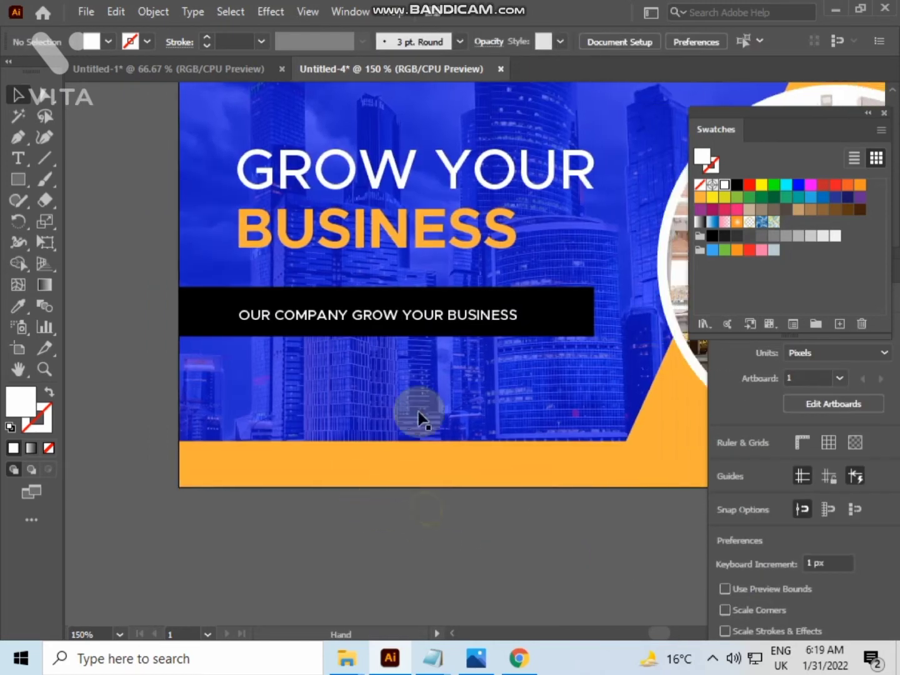
{"action": "left_click", "coordinate": [425, 317]}
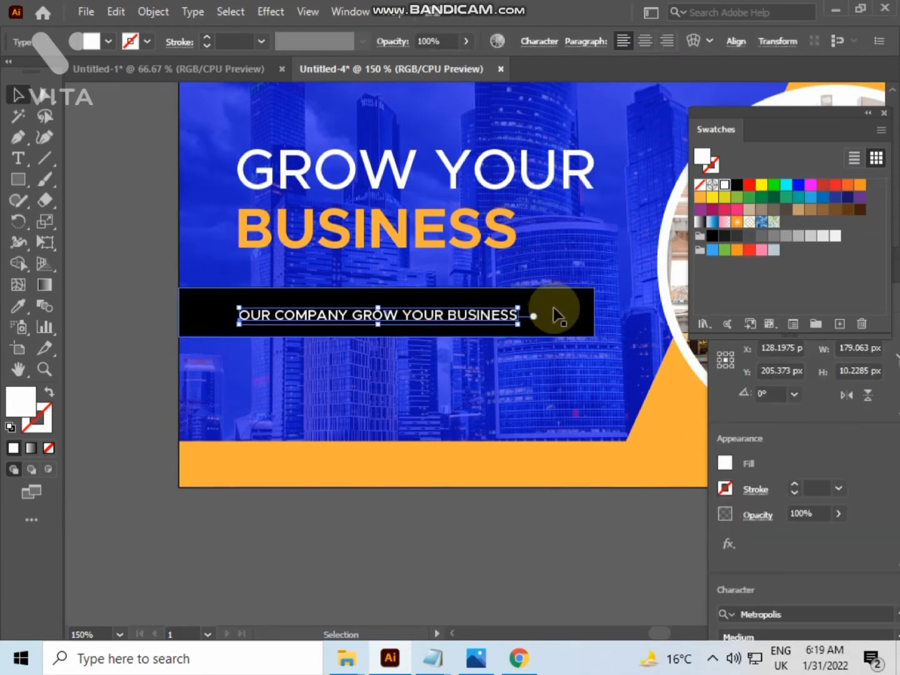
{"action": "left_click", "coordinate": [555, 307], "text": "shift"}
{"action": "left_click", "coordinate": [531, 42]}
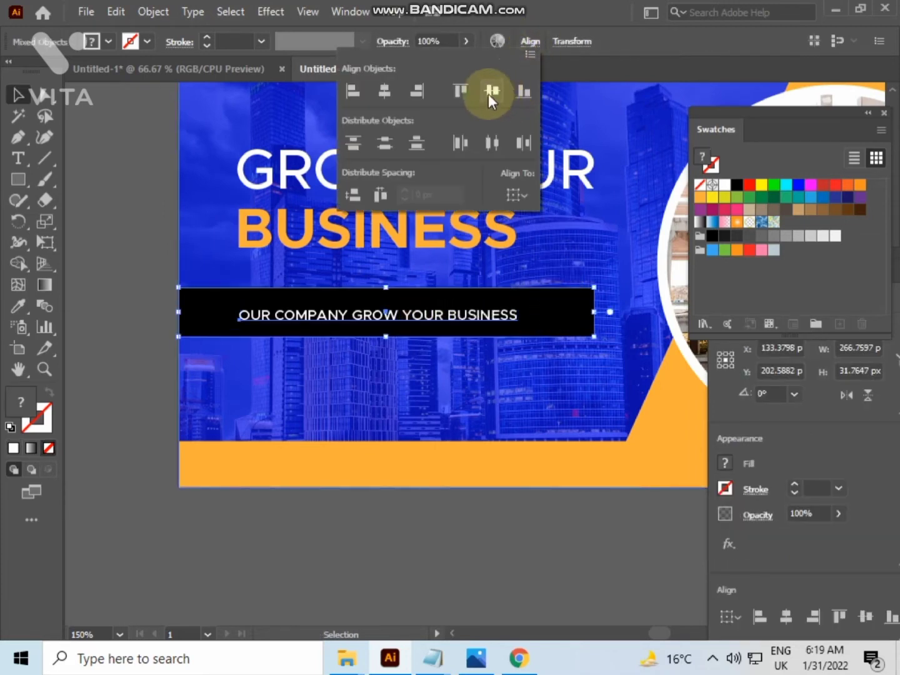
{"action": "left_click", "coordinate": [385, 91]}
{"action": "left_click", "coordinate": [150, 245]}
{"action": "left_click", "coordinate": [169, 296]}
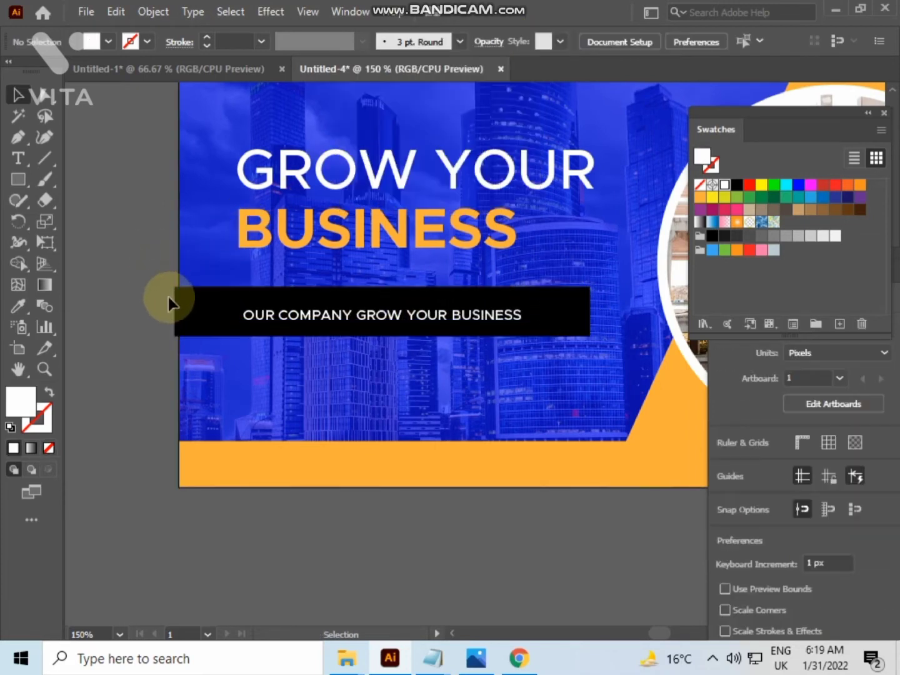
- Pull the black bar's left end in towards the artboard edge, making it about 265 px wide
{"action": "left_click", "coordinate": [179, 308]}
{"action": "scroll", "coordinate": [180, 308], "scroll_direction": "up", "scroll_amount": 3}
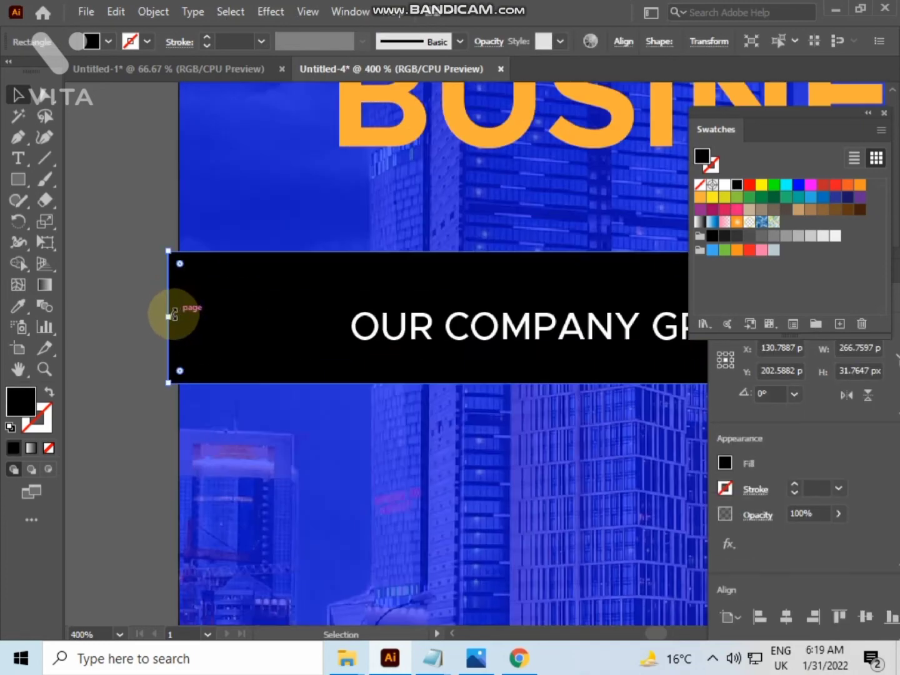
{"action": "left_click_drag", "start_coordinate": [170, 315], "coordinate": [176, 315]}
{"action": "left_click", "coordinate": [94, 263]}
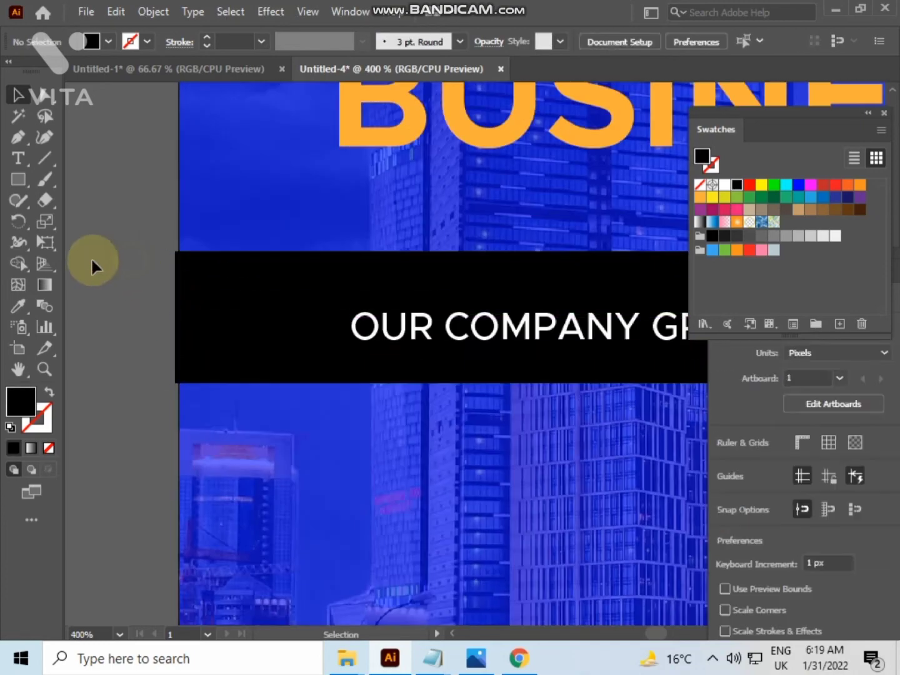
{"action": "scroll", "coordinate": [132, 262], "scroll_direction": "down", "scroll_amount": 1}
{"action": "scroll", "coordinate": [132, 263], "scroll_direction": "down", "scroll_amount": 2}
{"action": "scroll", "coordinate": [148, 272], "scroll_direction": "up", "scroll_amount": 2}
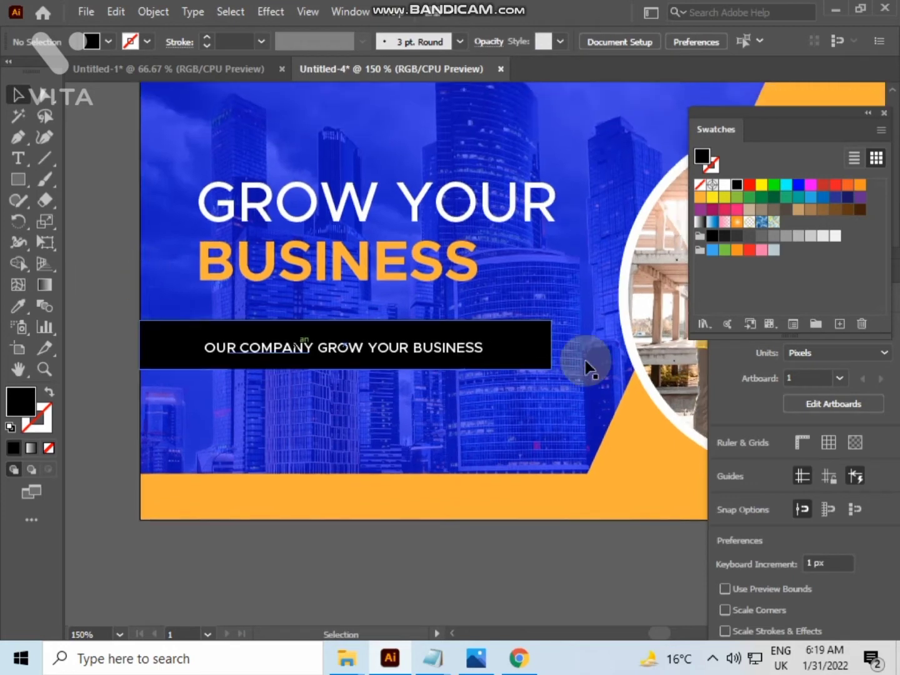
- Shorten the black bar at its right end to a width of about 261 px
{"action": "left_click", "coordinate": [526, 355]}
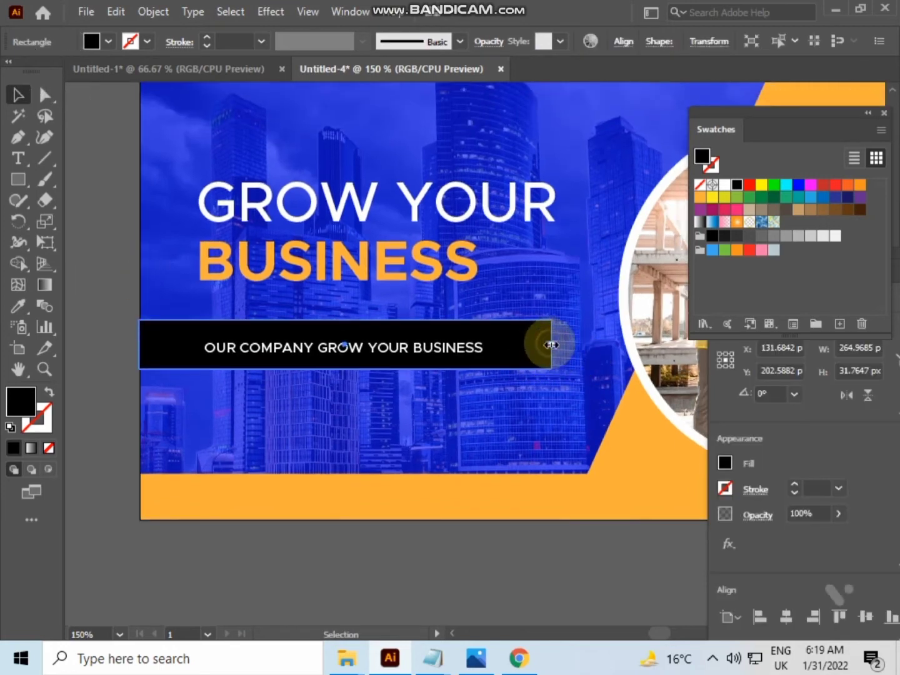
{"action": "left_click_drag", "start_coordinate": [551, 344], "coordinate": [545, 346]}
{"action": "left_click", "coordinate": [560, 576]}
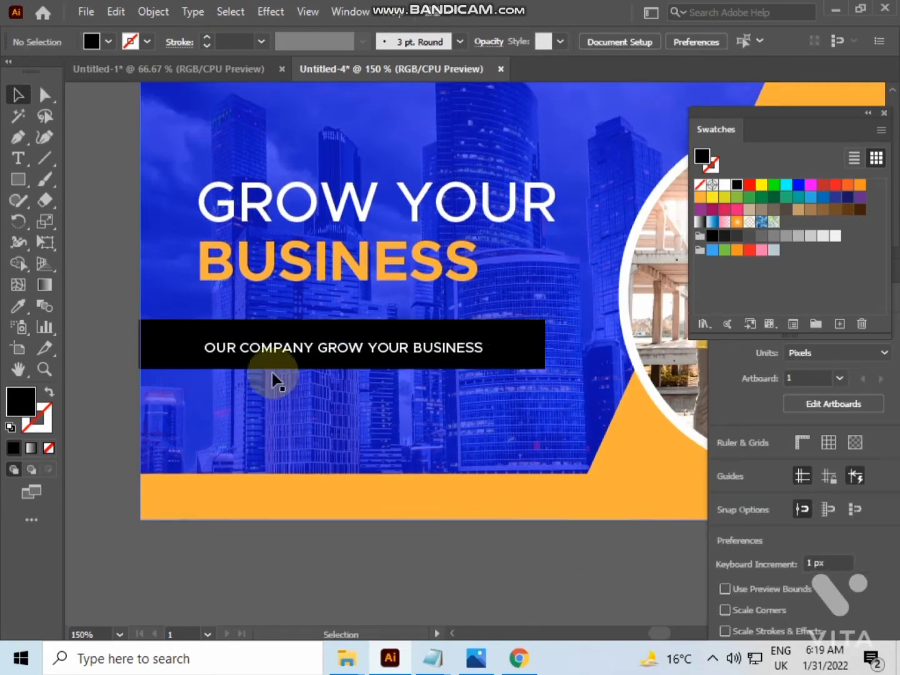
- Reduce the black bar's height from its upper and lower edges to about 24 px
{"action": "left_click", "coordinate": [315, 327]}
{"action": "left_click_drag", "start_coordinate": [346, 321], "coordinate": [347, 325]}
{"action": "left_click", "coordinate": [411, 530]}
{"action": "left_click", "coordinate": [350, 361]}
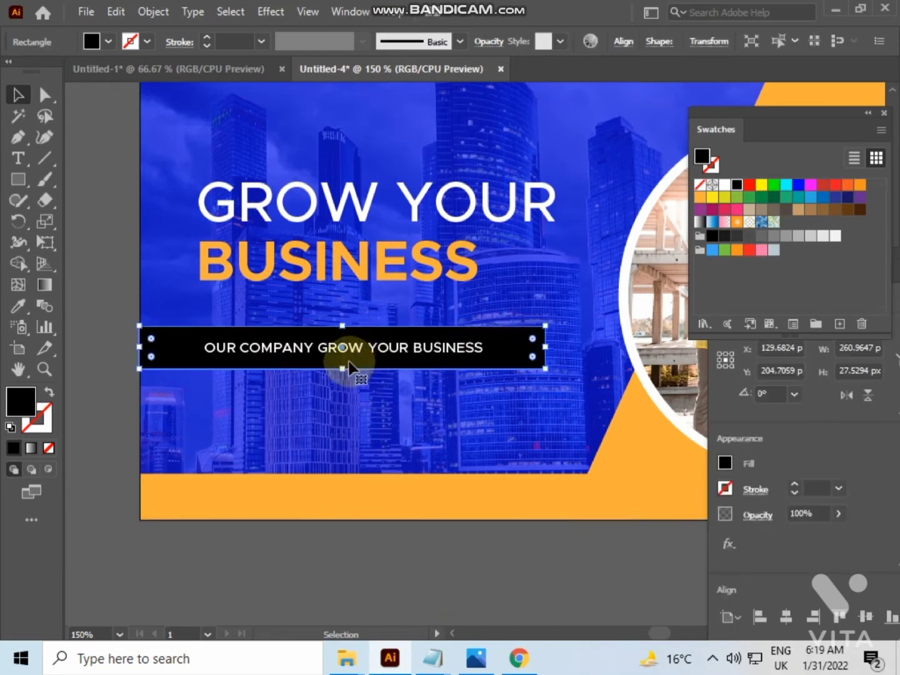
{"action": "left_click_drag", "start_coordinate": [342, 370], "coordinate": [343, 364]}
{"action": "left_click", "coordinate": [388, 558]}
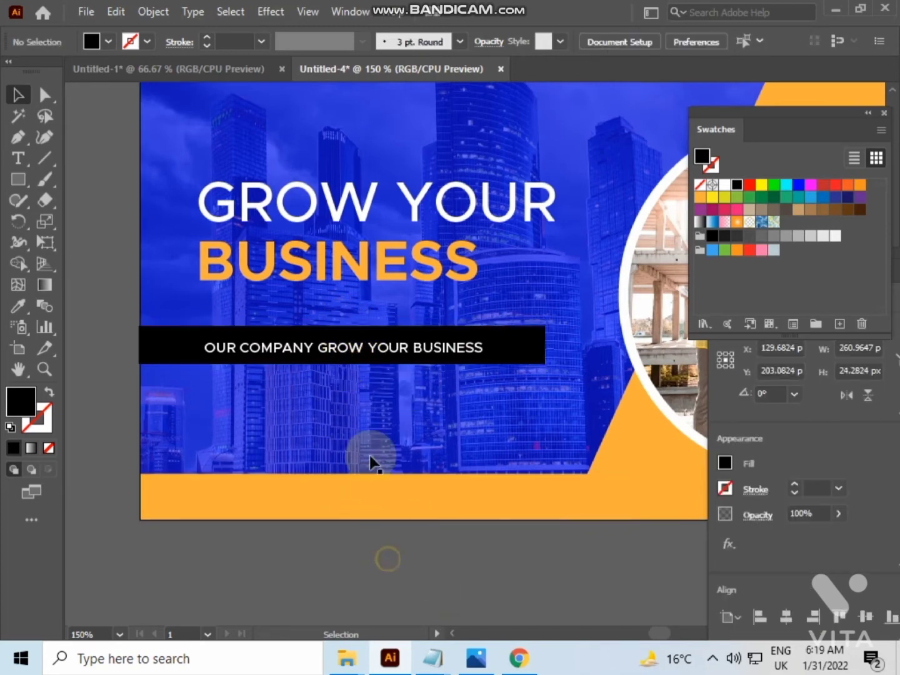
- Centre the tagline and the shortened black bar on each other horizontally
{"action": "left_click", "coordinate": [385, 352]}
{"action": "left_click", "coordinate": [528, 338], "text": "shift"}
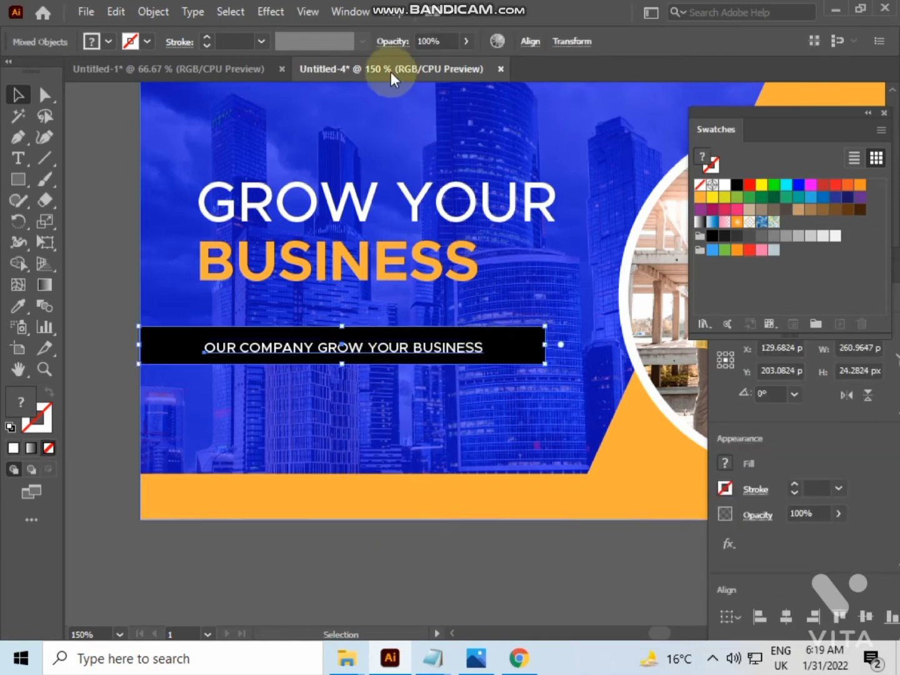
{"action": "left_click", "coordinate": [530, 41]}
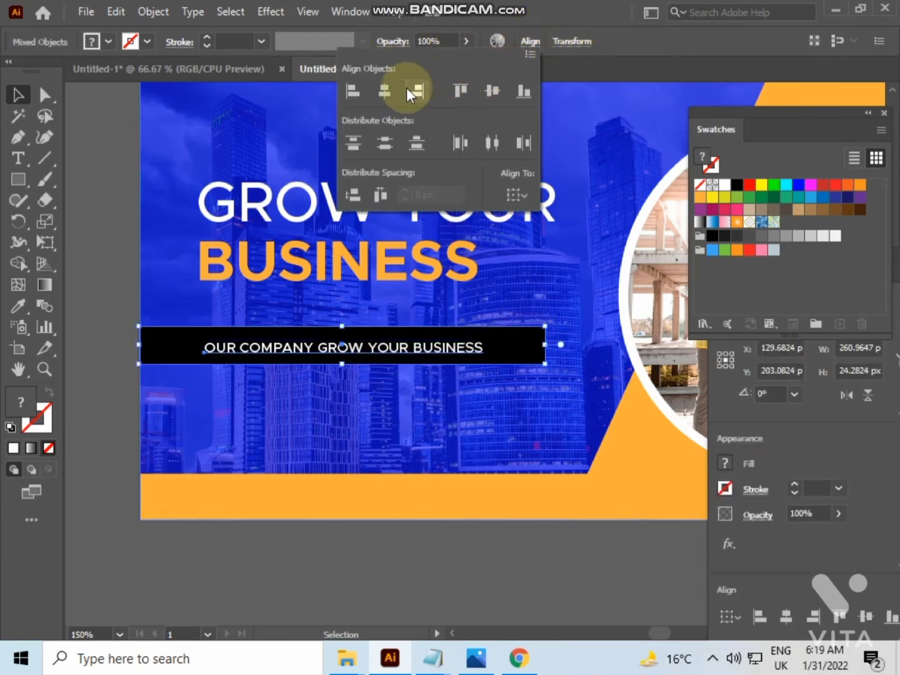
{"action": "left_click", "coordinate": [384, 91]}
{"action": "left_click", "coordinate": [138, 205]}
{"action": "left_click", "coordinate": [120, 198]}
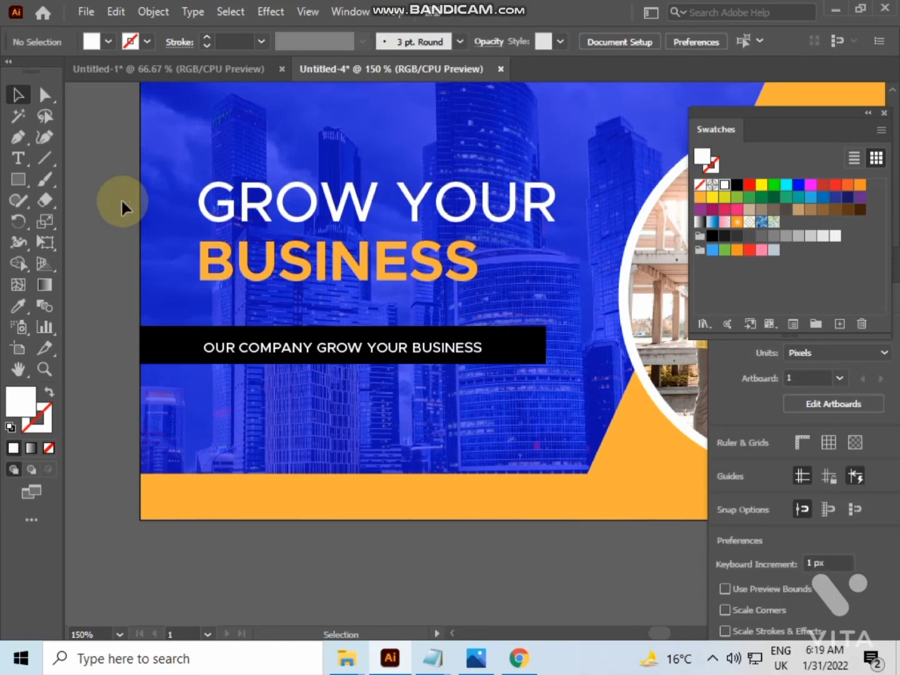
- Draw a white rectangle about 385 x 300 px over the banner's right part, ending at the artboard's lower-right corner
{"action": "left_click_drag", "start_coordinate": [122, 199], "coordinate": [144, 335]}
{"action": "scroll", "coordinate": [122, 291], "scroll_direction": "down", "scroll_amount": 2}
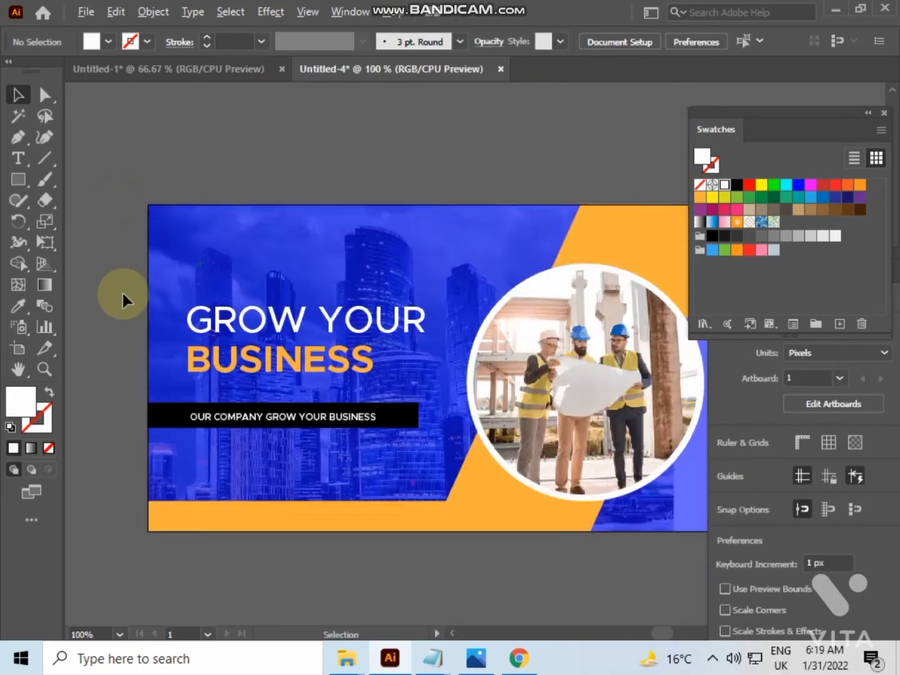
{"action": "left_click_drag", "start_coordinate": [126, 292], "coordinate": [60, 250]}
{"action": "left_click_drag", "start_coordinate": [290, 285], "coordinate": [248, 267]}
{"action": "left_click", "coordinate": [18, 180]}
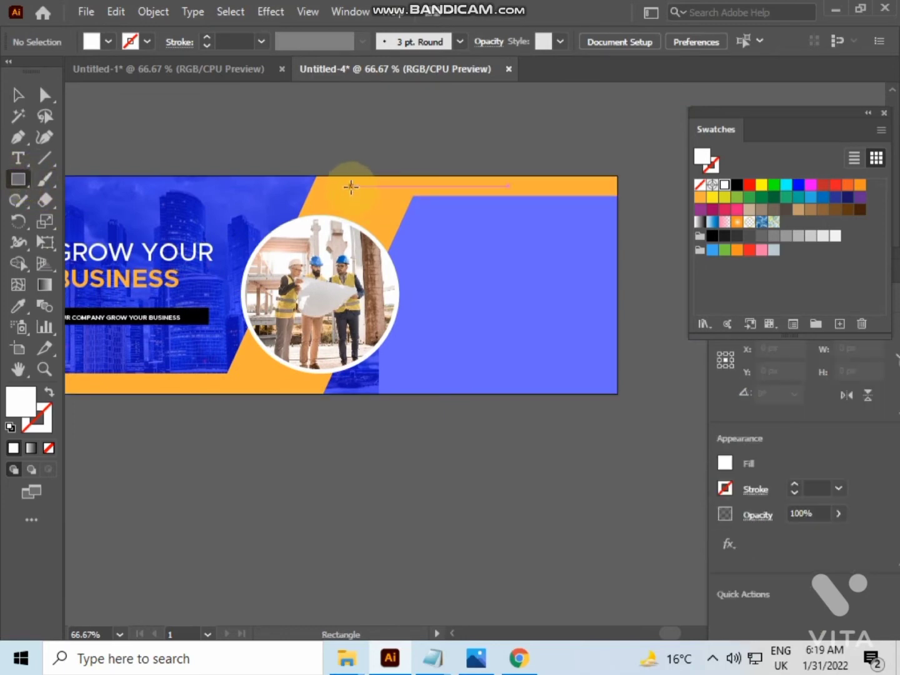
{"action": "left_click_drag", "start_coordinate": [352, 187], "coordinate": [617, 394]}
{"action": "left_click", "coordinate": [16, 95]}
{"action": "left_click", "coordinate": [285, 131]}
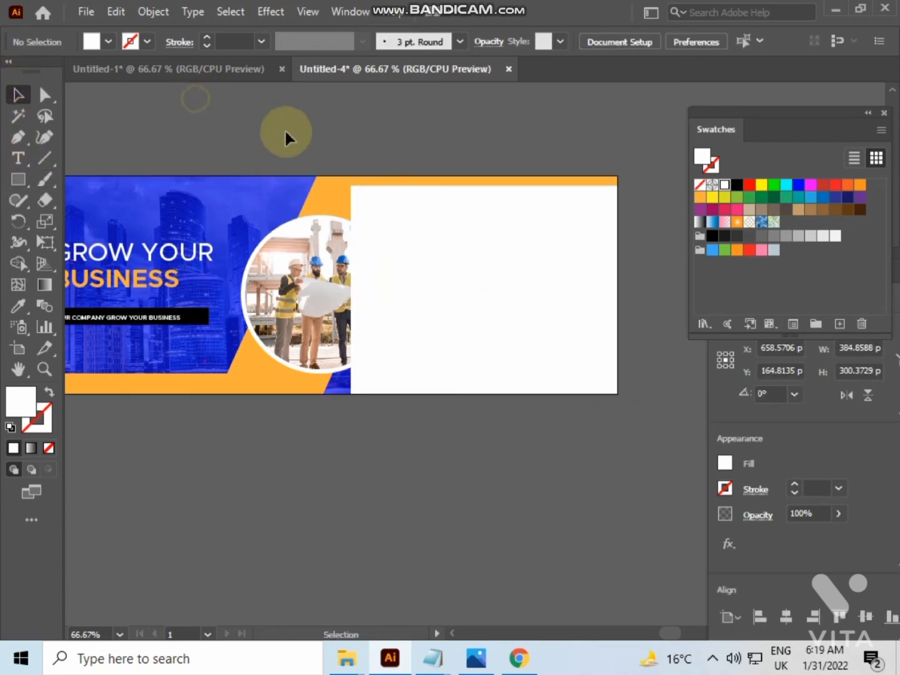
- Slant the white rectangle's left side by moving its lower-left anchor point outward along the artboard's bottom edge to about X 398 px
{"action": "left_click", "coordinate": [443, 224]}
{"action": "left_click", "coordinate": [43, 100]}
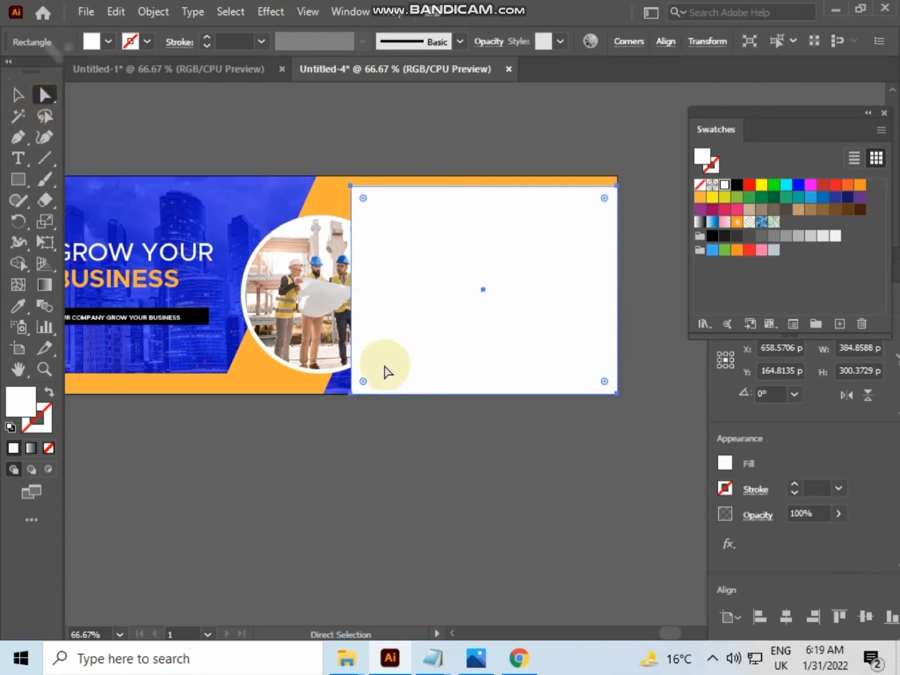
{"action": "left_click", "coordinate": [352, 395]}
{"action": "left_click_drag", "start_coordinate": [353, 397], "coordinate": [304, 395]}
{"action": "left_click", "coordinate": [509, 325]}
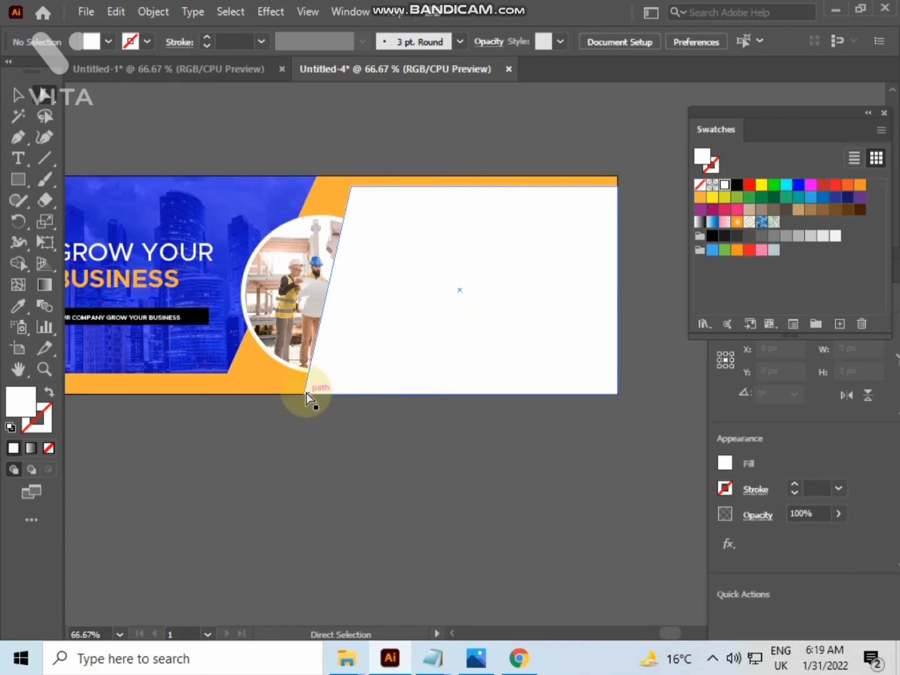
{"action": "left_click_drag", "start_coordinate": [302, 392], "coordinate": [292, 392]}
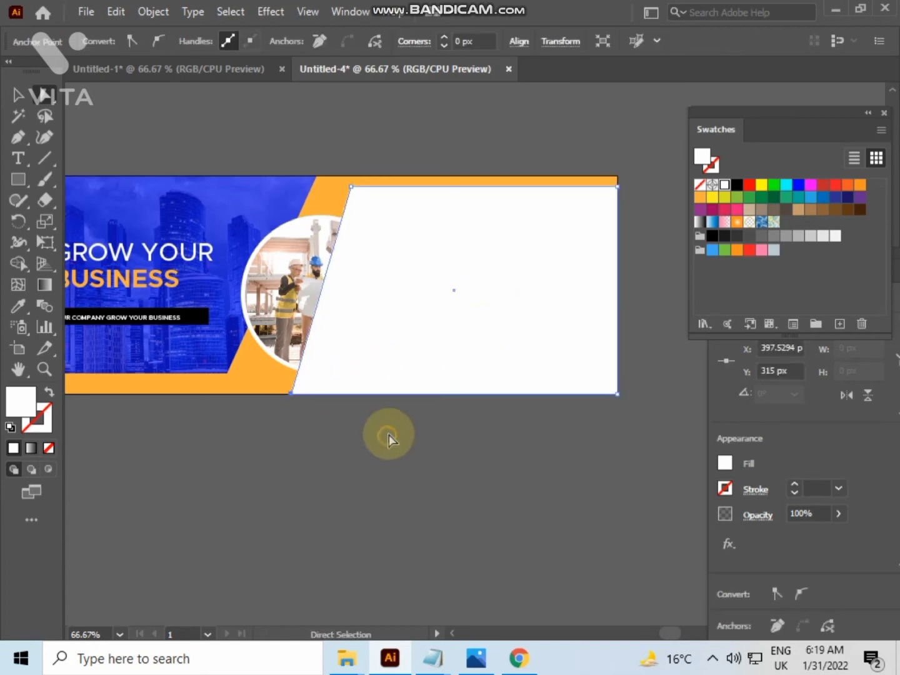
{"action": "left_click", "coordinate": [394, 430]}
- Move the slanted white shape off the artboard to the empty area below the banner
{"action": "scroll", "coordinate": [402, 424], "scroll_direction": "down", "scroll_amount": 1}
{"action": "left_click_drag", "start_coordinate": [406, 417], "coordinate": [450, 387]}
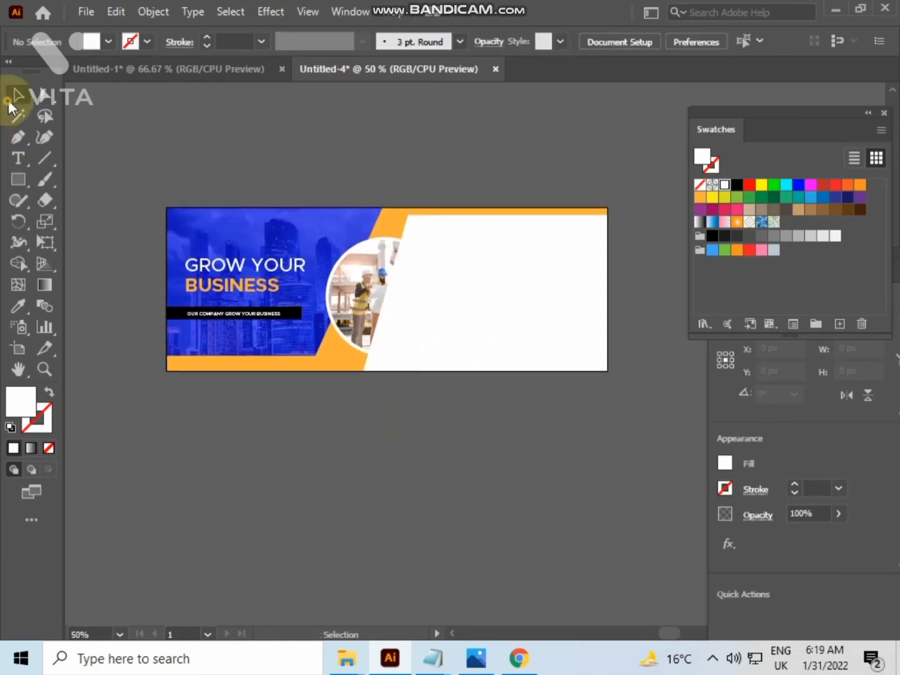
{"action": "left_click_drag", "start_coordinate": [488, 291], "coordinate": [658, 442]}
{"action": "left_click", "coordinate": [637, 434]}
{"action": "scroll", "coordinate": [410, 312], "scroll_direction": "down", "scroll_amount": 1}
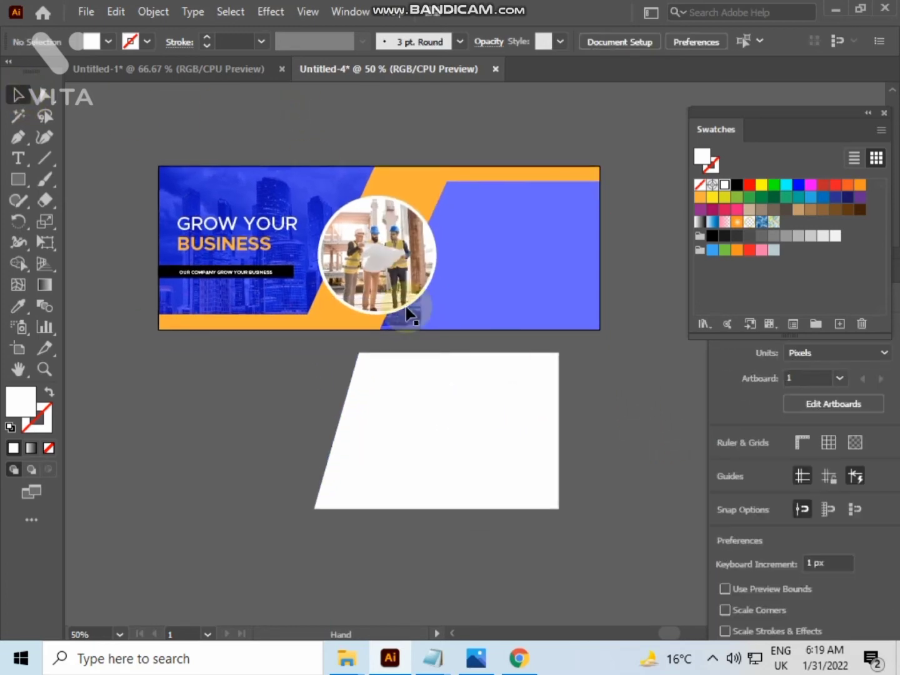
- Place the image houses-416031_1280.jpg from the Downloads folder below the banner
{"action": "left_click", "coordinate": [88, 12]}
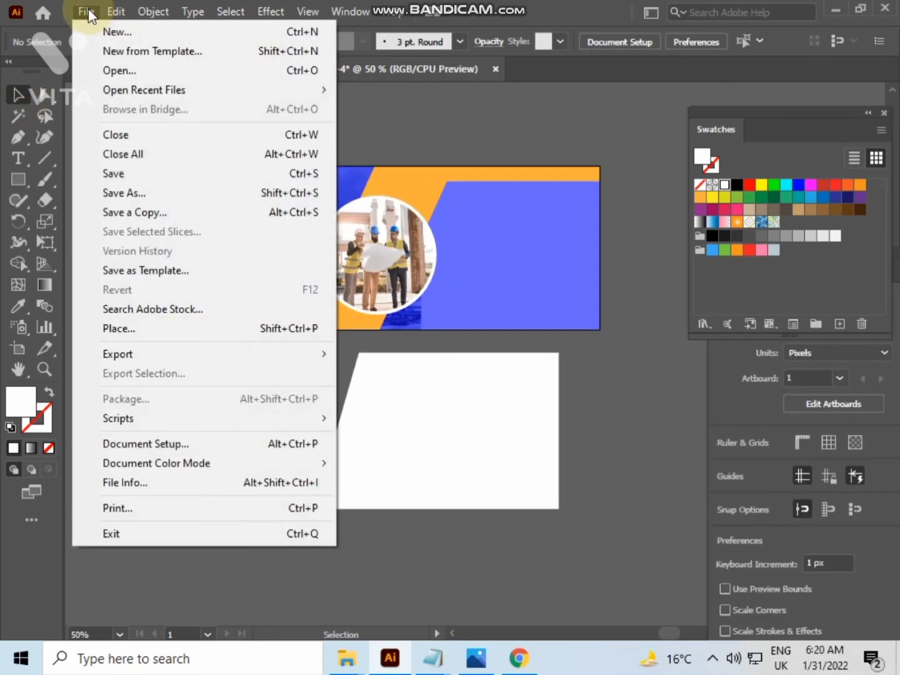
{"action": "left_click", "coordinate": [120, 326]}
{"action": "left_click", "coordinate": [202, 160]}
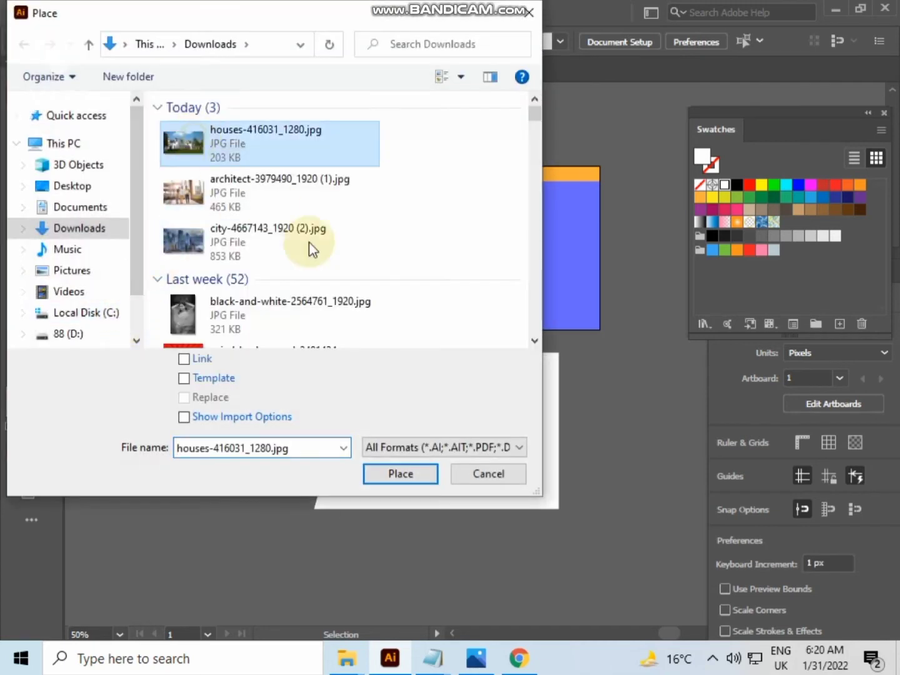
{"action": "left_click", "coordinate": [401, 474]}
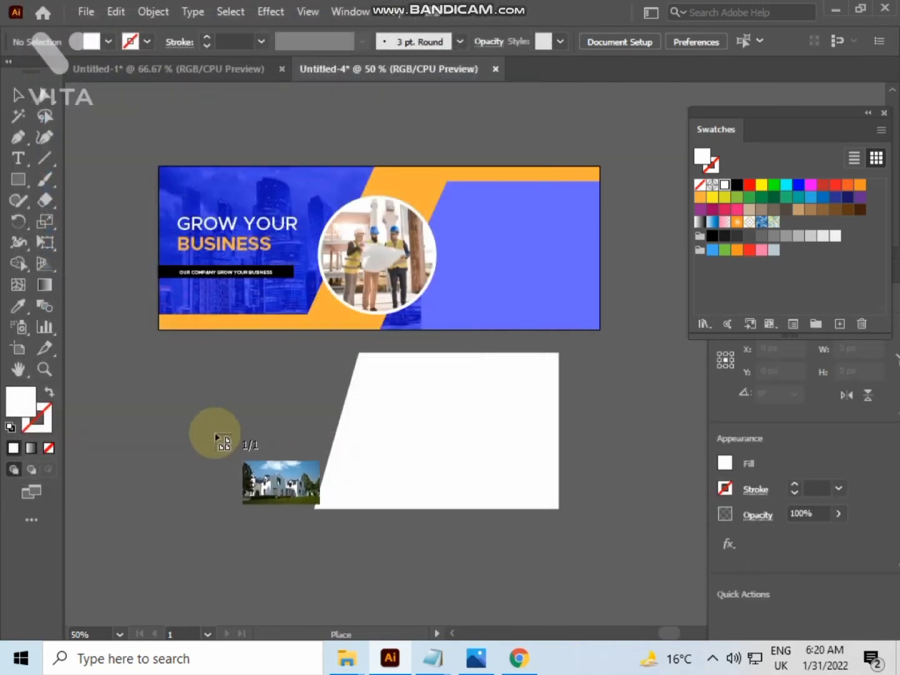
{"action": "left_click", "coordinate": [217, 431]}
- Scale the house photo down to about 554 x 311 px and position it over the slanted white shape
{"action": "left_click_drag", "start_coordinate": [343, 438], "coordinate": [329, 416]}
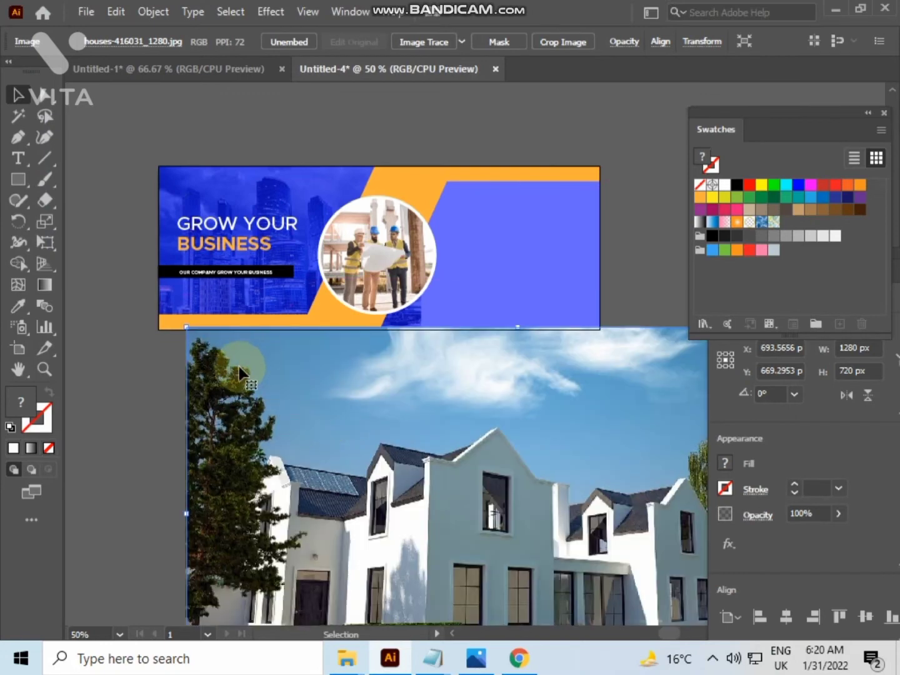
{"action": "left_click_drag", "start_coordinate": [186, 327], "coordinate": [562, 537]}
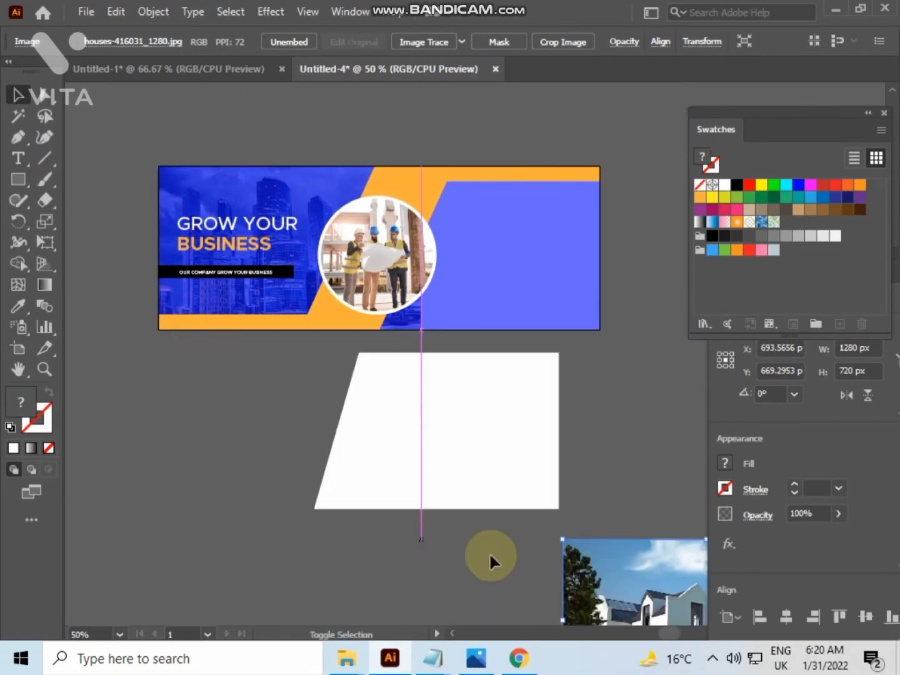
{"action": "left_click_drag", "start_coordinate": [692, 615], "coordinate": [436, 413]}
- Send the house photo to the back, behind the slanted white shape
{"action": "right_click", "coordinate": [436, 413]}
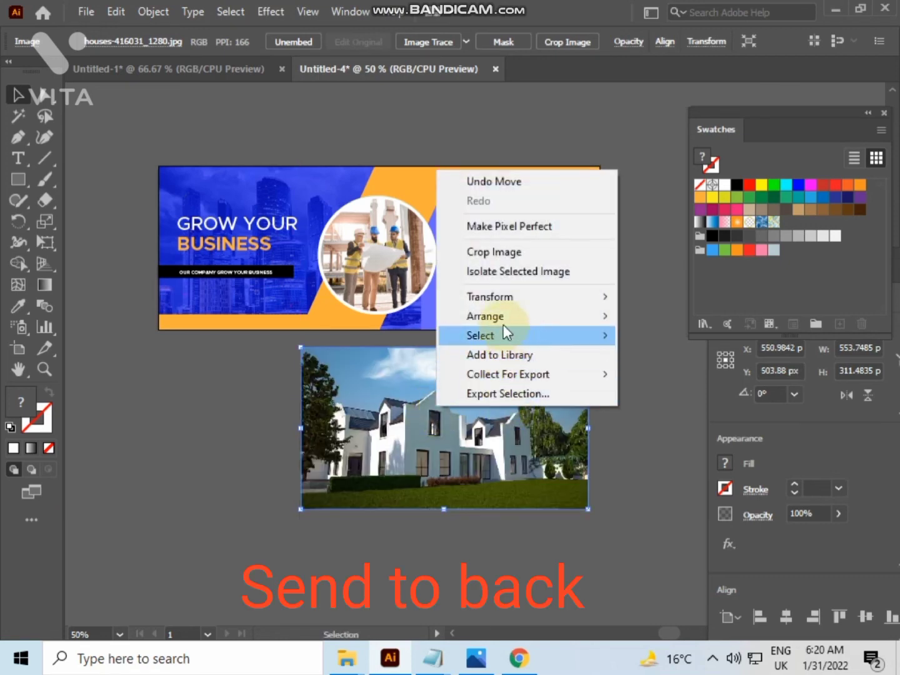
{"action": "mouse_move", "coordinate": [504, 318]}
{"action": "left_click", "coordinate": [661, 376]}
{"action": "left_click", "coordinate": [652, 439]}
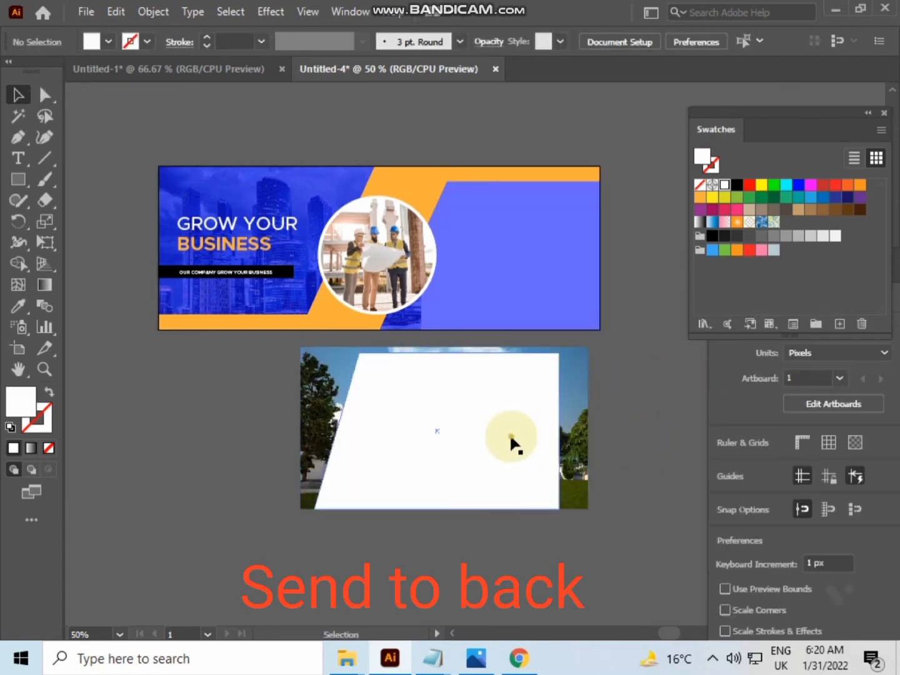
- Mask the house photo with the slanted white shape using a clipping mask
{"action": "left_click", "coordinate": [507, 430]}
{"action": "left_click", "coordinate": [612, 465]}
{"action": "left_click_drag", "start_coordinate": [661, 424], "coordinate": [595, 317]}
{"action": "right_click", "coordinate": [440, 436]}
{"action": "left_click", "coordinate": [503, 301]}
{"action": "left_click", "coordinate": [606, 478]}
- Move the clipped house photo onto the banner's right part and send it backward behind the orange shape and circular photo
{"action": "left_click", "coordinate": [657, 326]}
{"action": "left_click", "coordinate": [531, 274]}
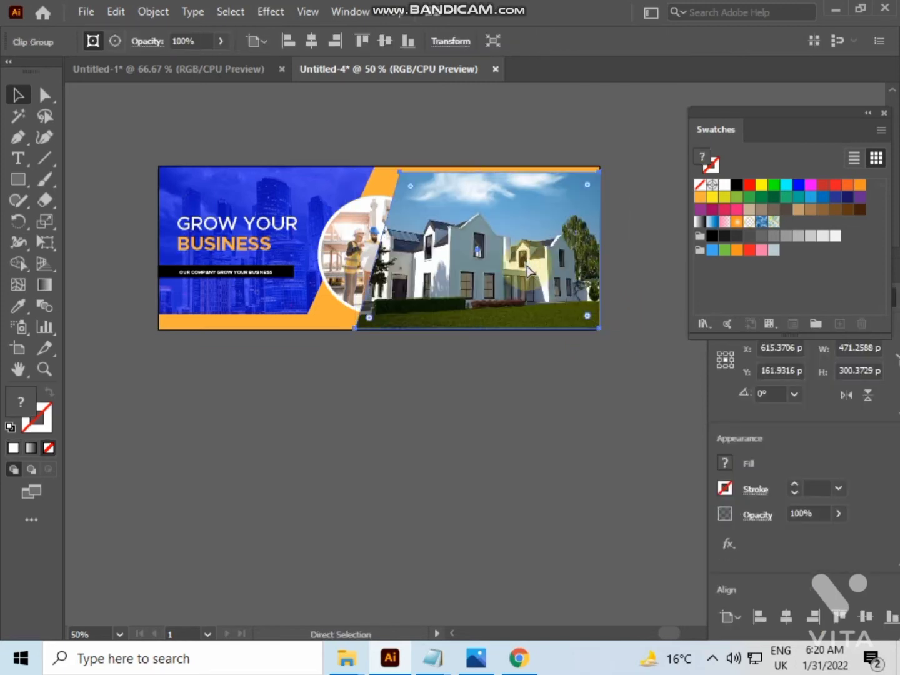
{"action": "key", "text": "ctrl+["}
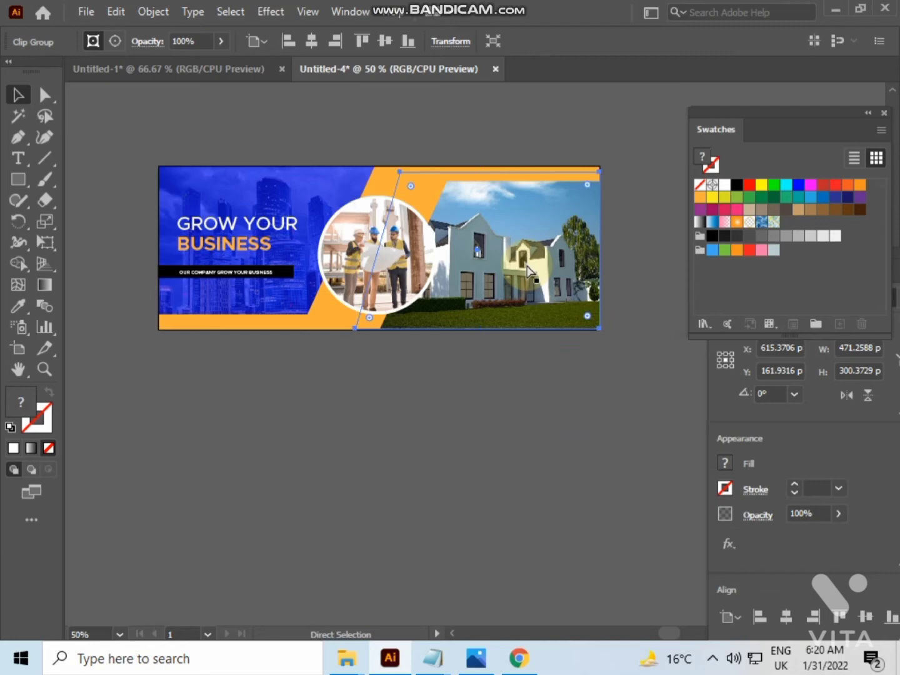
{"action": "left_click", "coordinate": [558, 413]}
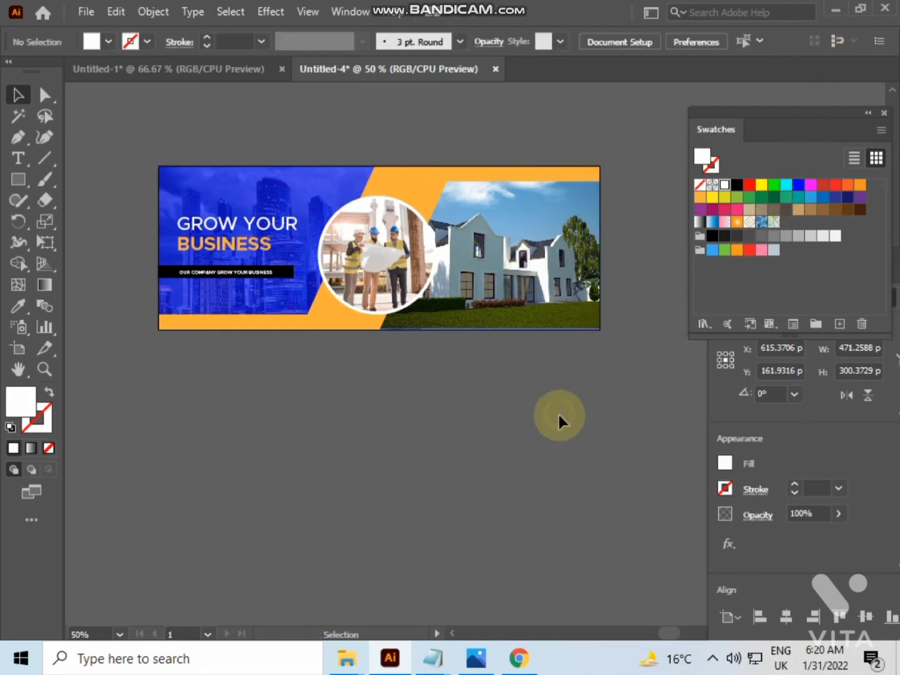
- Shift the clipped house photo down slightly to cover the blue gap along the artboard's bottom edge
{"action": "scroll", "coordinate": [559, 380], "scroll_direction": "up", "scroll_amount": 2}
{"action": "left_click_drag", "start_coordinate": [560, 376], "coordinate": [507, 444]}
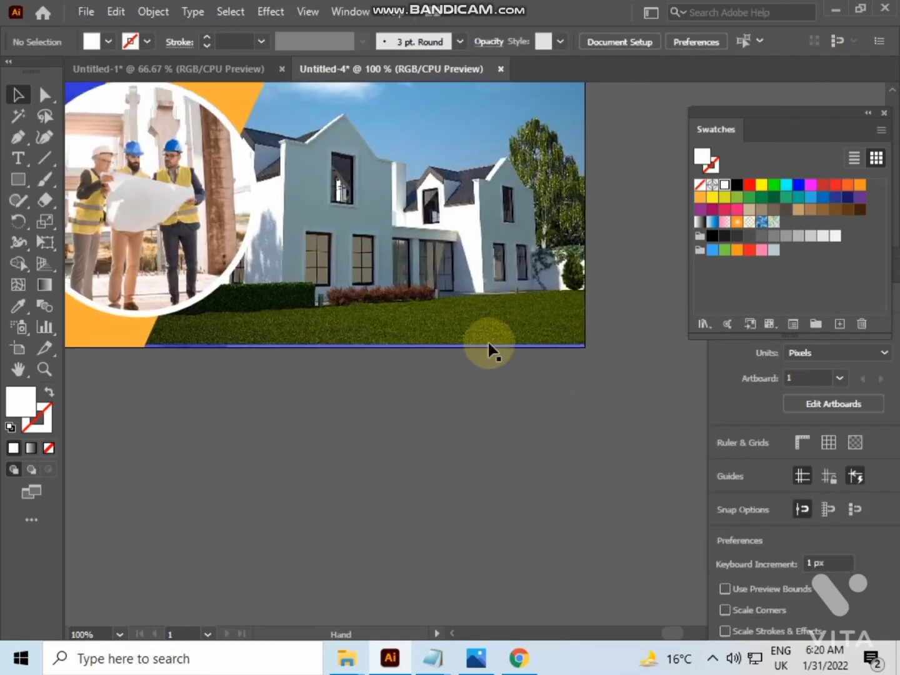
{"action": "left_click_drag", "start_coordinate": [478, 270], "coordinate": [479, 281]}
{"action": "left_click", "coordinate": [475, 445]}
- Draw a white rectangle about 65 x 53 px in the banner's lower-right corner
{"action": "scroll", "coordinate": [475, 445], "scroll_direction": "down", "scroll_amount": 1}
{"action": "left_click_drag", "start_coordinate": [474, 441], "coordinate": [408, 411]}
{"action": "left_click", "coordinate": [19, 179]}
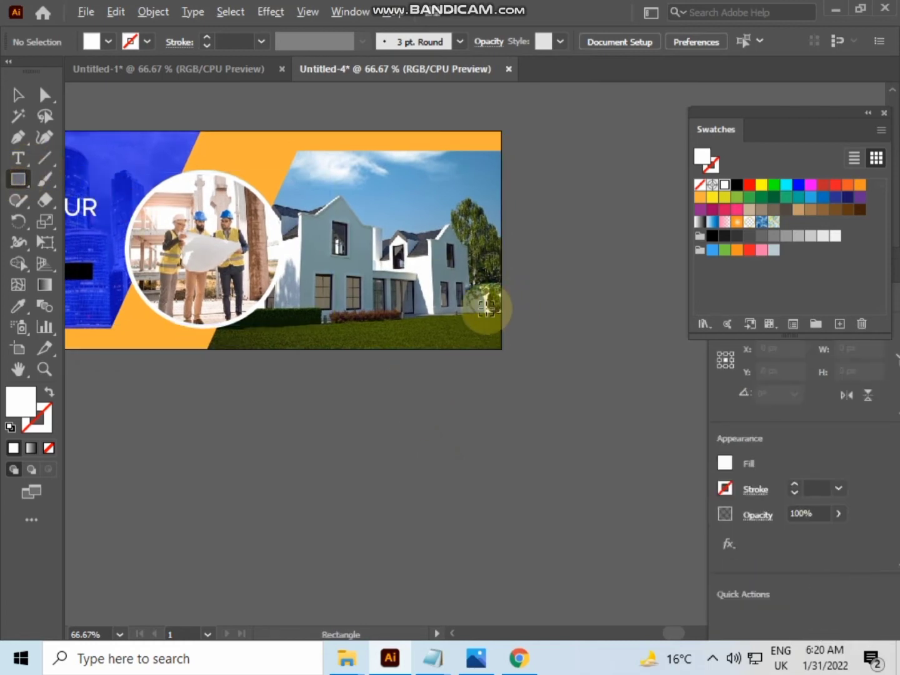
{"action": "scroll", "coordinate": [491, 306], "scroll_direction": "up", "scroll_amount": 2}
{"action": "left_click_drag", "start_coordinate": [486, 311], "coordinate": [419, 320]}
{"action": "left_click_drag", "start_coordinate": [353, 329], "coordinate": [456, 410]}
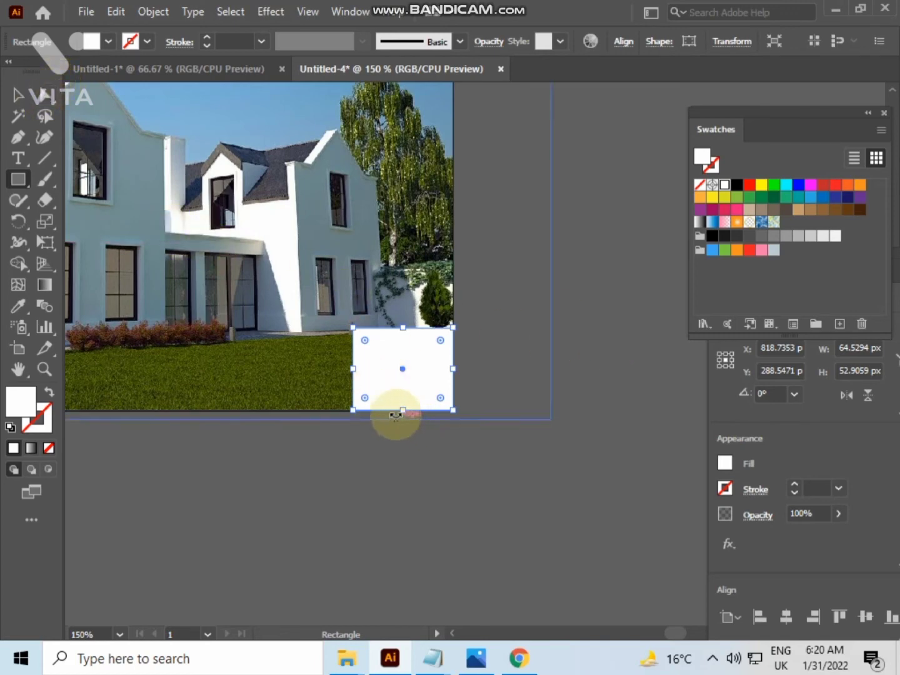
- Stretch the small white rectangle into a square of about 65 px and rotate it to about 22°
{"action": "left_click_drag", "start_coordinate": [403, 422], "coordinate": [475, 415]}
{"action": "left_click", "coordinate": [397, 383]}
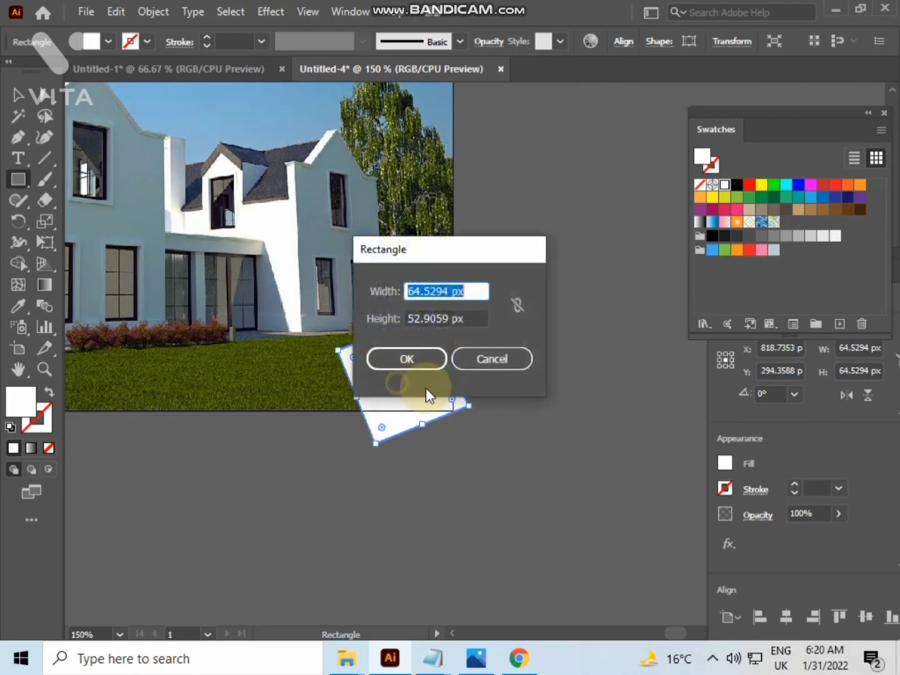
{"action": "left_click", "coordinate": [504, 362]}
{"action": "left_click", "coordinate": [12, 96]}
{"action": "left_click", "coordinate": [146, 519]}
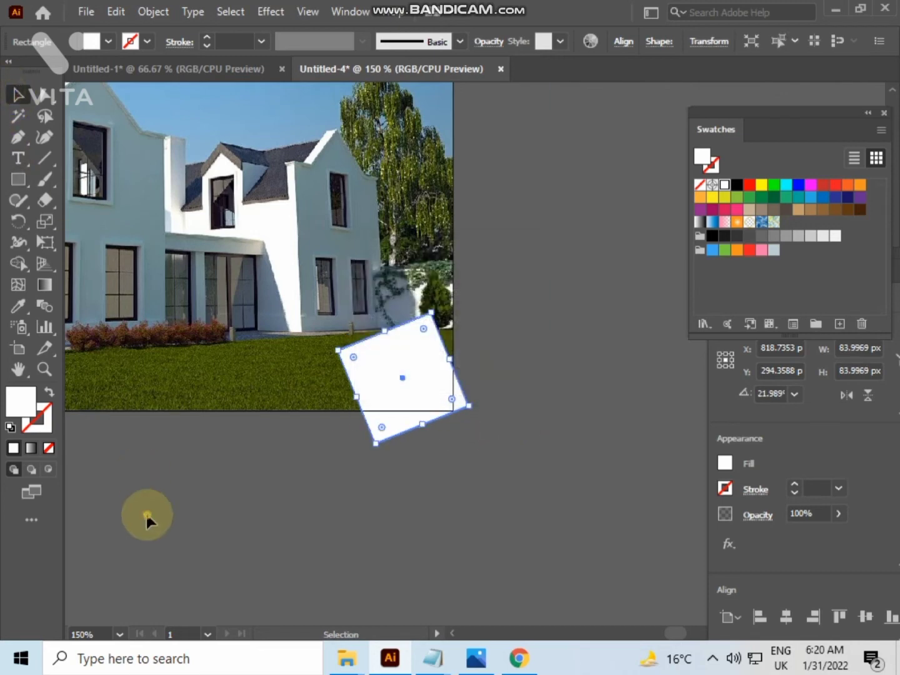
- Move the rotated square further out over the artboard's lower-right corner and fill it with light orange
{"action": "left_click_drag", "start_coordinate": [408, 394], "coordinate": [428, 397]}
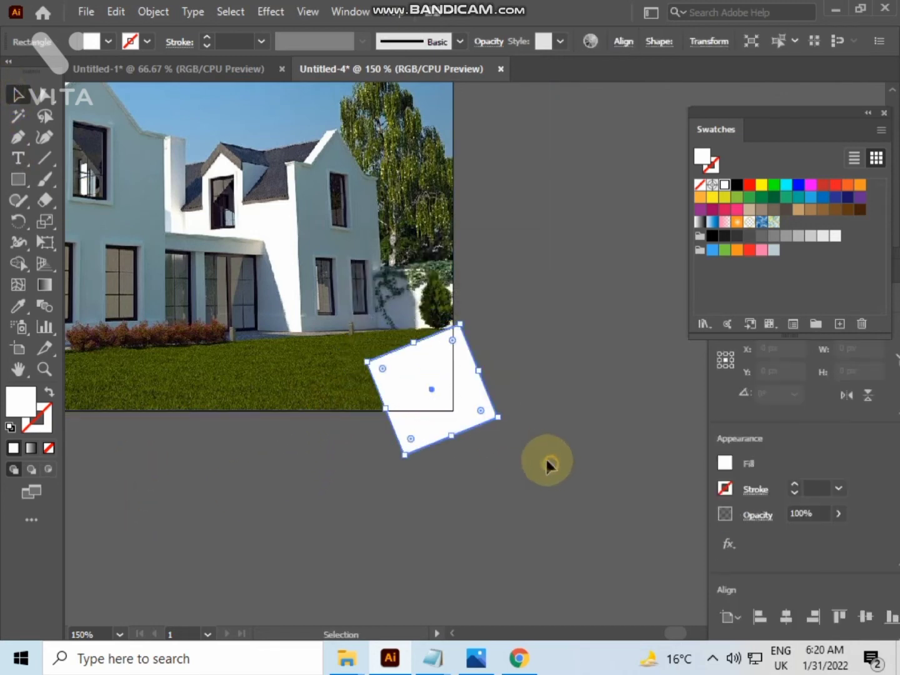
{"action": "left_click", "coordinate": [546, 461]}
{"action": "left_click", "coordinate": [473, 415]}
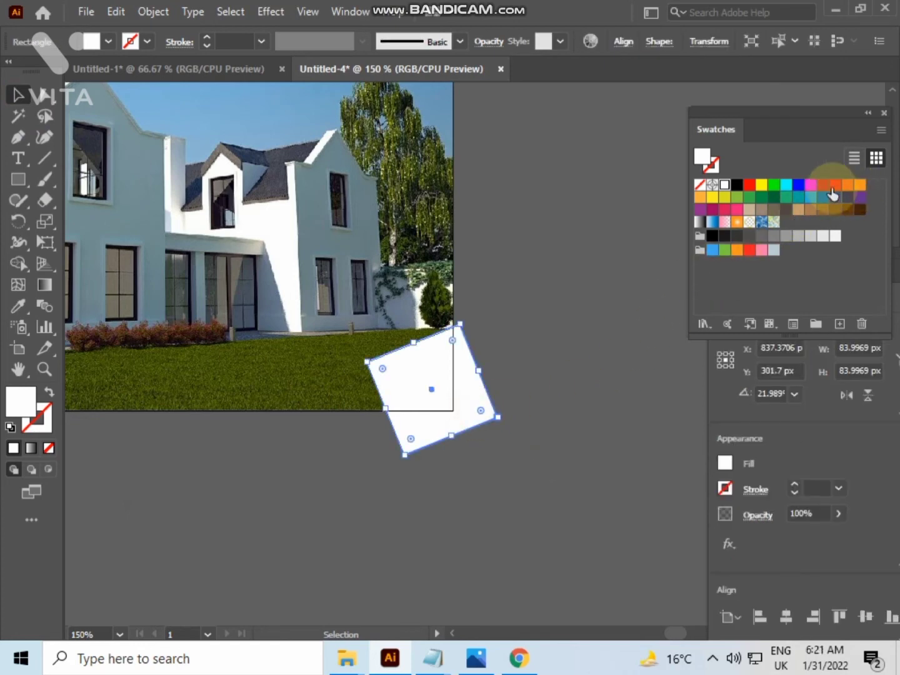
{"action": "left_click", "coordinate": [700, 196]}
{"action": "left_click", "coordinate": [592, 311]}
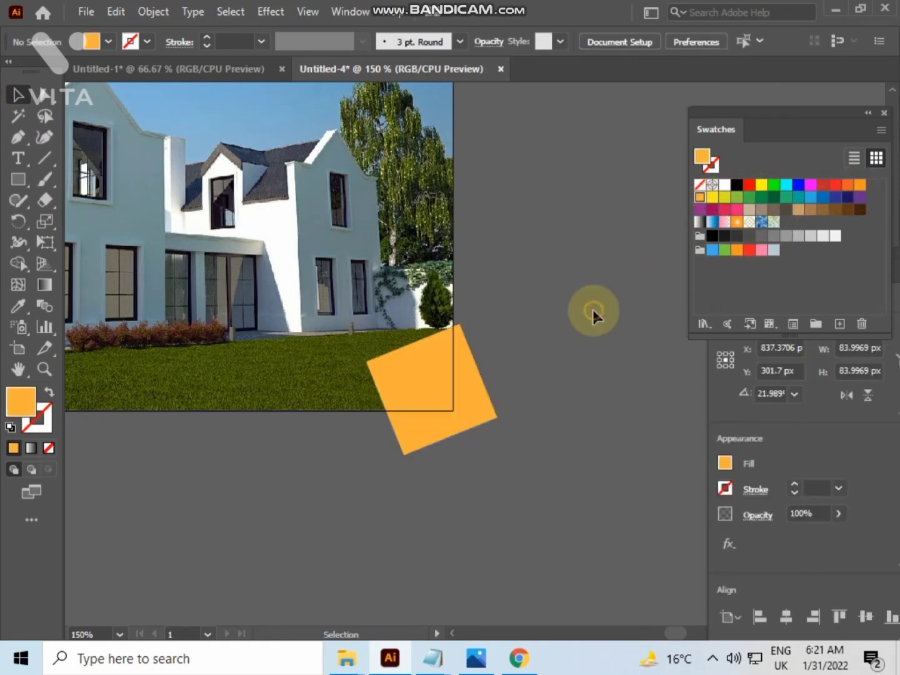
- Rotate the orange square to an angle of about 18°
{"action": "left_click", "coordinate": [449, 391]}
{"action": "left_click_drag", "start_coordinate": [505, 423], "coordinate": [548, 425]}
{"action": "left_click", "coordinate": [548, 425]}
{"action": "left_click", "coordinate": [477, 420]}
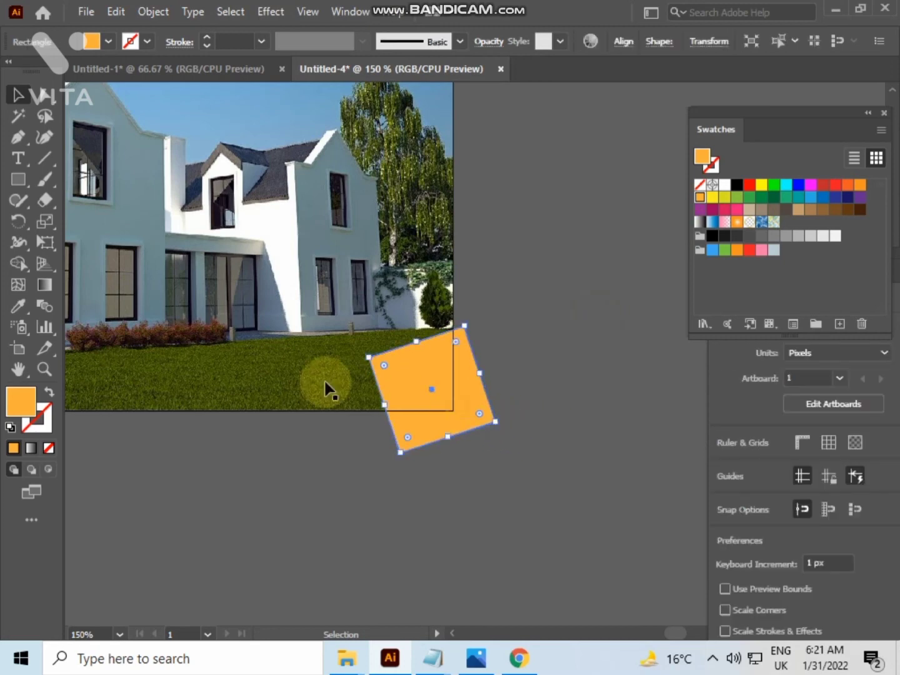
- Round only the orange square's upper-left corner, the one lying over the lawn
{"action": "left_click", "coordinate": [42, 97]}
{"action": "left_click", "coordinate": [563, 384]}
{"action": "left_click", "coordinate": [382, 369]}
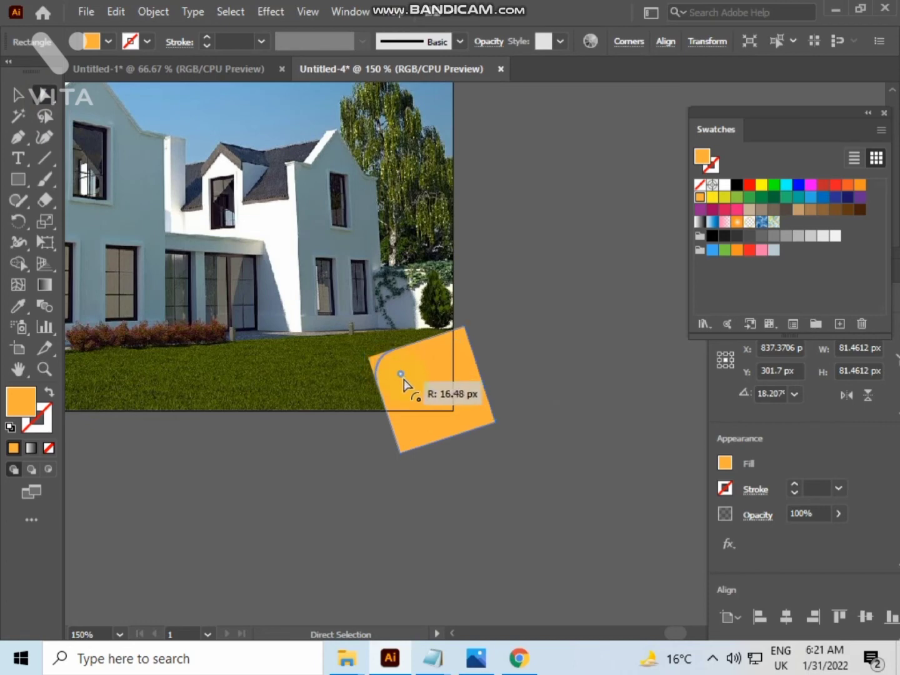
{"action": "left_click_drag", "start_coordinate": [418, 397], "coordinate": [419, 397]}
{"action": "left_click", "coordinate": [322, 458]}
{"action": "left_click_drag", "start_coordinate": [333, 464], "coordinate": [420, 497]}
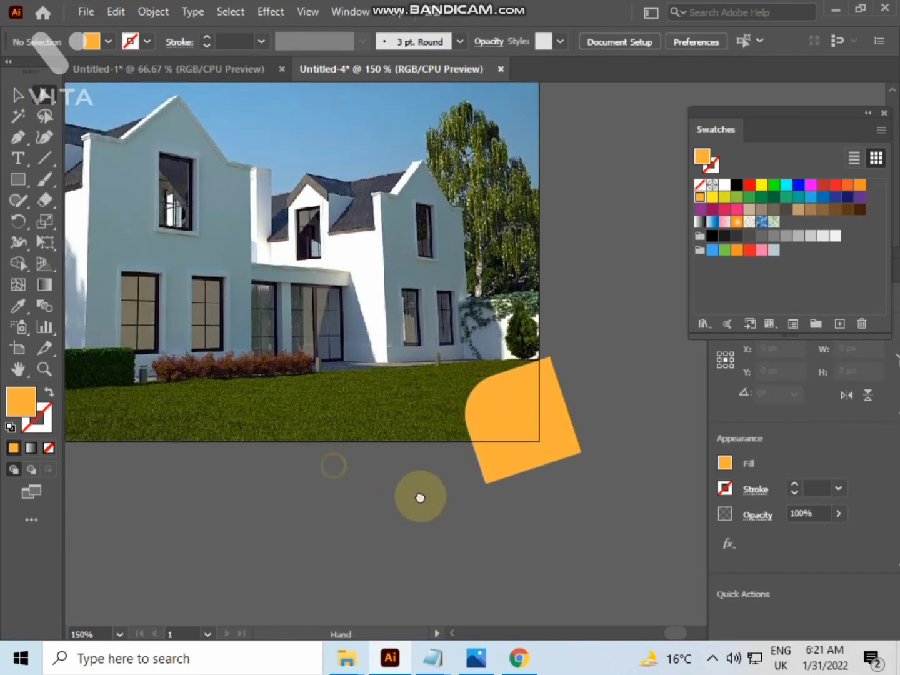
- Trim off the part of the orange shape outside the artboard with the Shape Builder tool
{"action": "left_click", "coordinate": [20, 100]}
{"action": "left_click_drag", "start_coordinate": [569, 349], "coordinate": [357, 586]}
{"action": "left_click", "coordinate": [18, 263]}
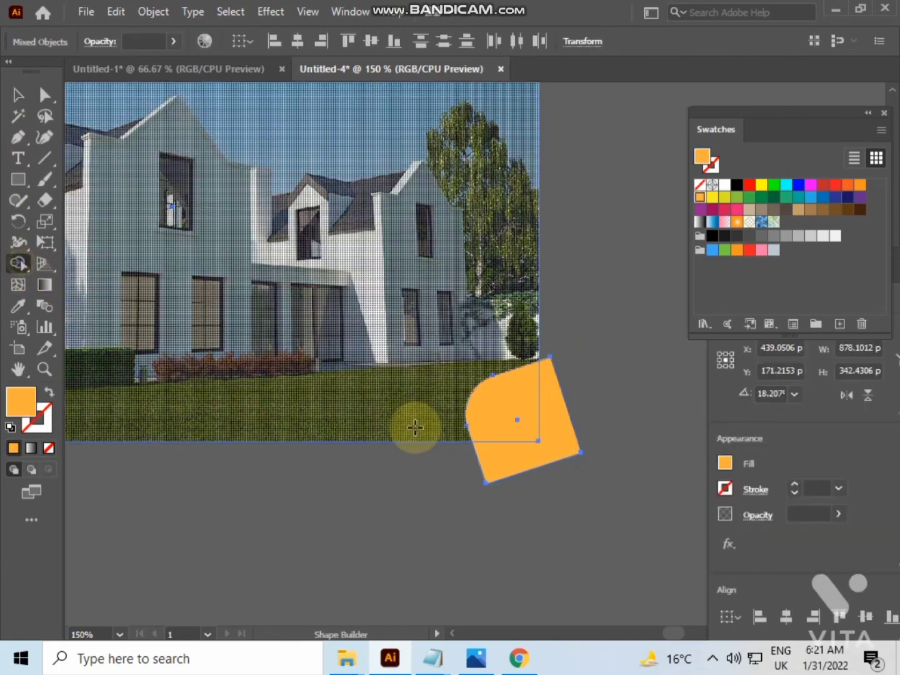
{"action": "left_click", "coordinate": [496, 455], "text": "alt"}
{"action": "scroll", "coordinate": [496, 455], "scroll_direction": "down", "scroll_amount": 2}
{"action": "left_click_drag", "start_coordinate": [412, 489], "coordinate": [613, 484]}
{"action": "left_click_drag", "start_coordinate": [452, 468], "coordinate": [527, 466]}
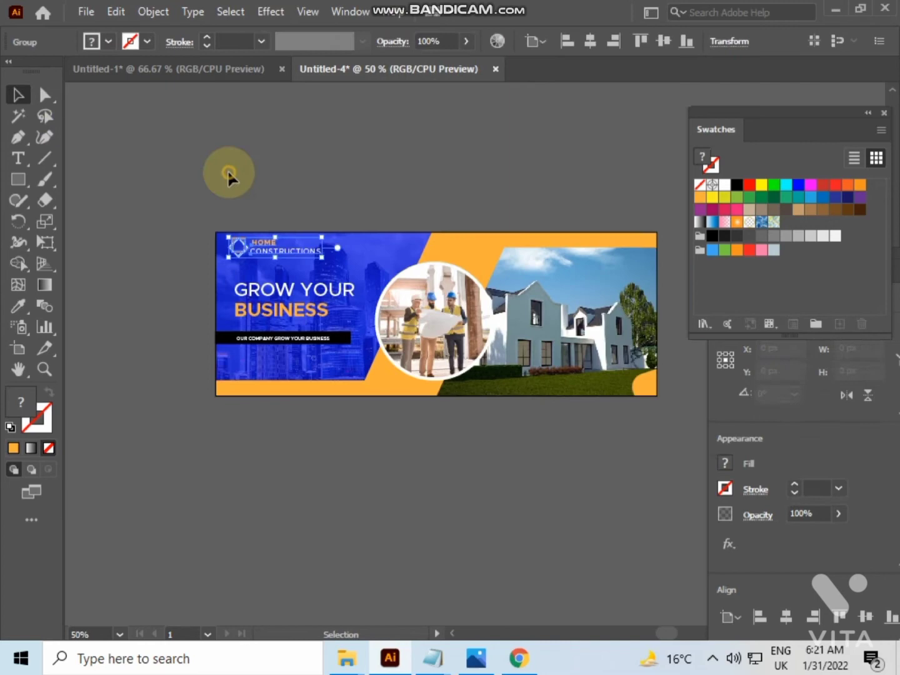
{"action": "left_click", "coordinate": [226, 216]}
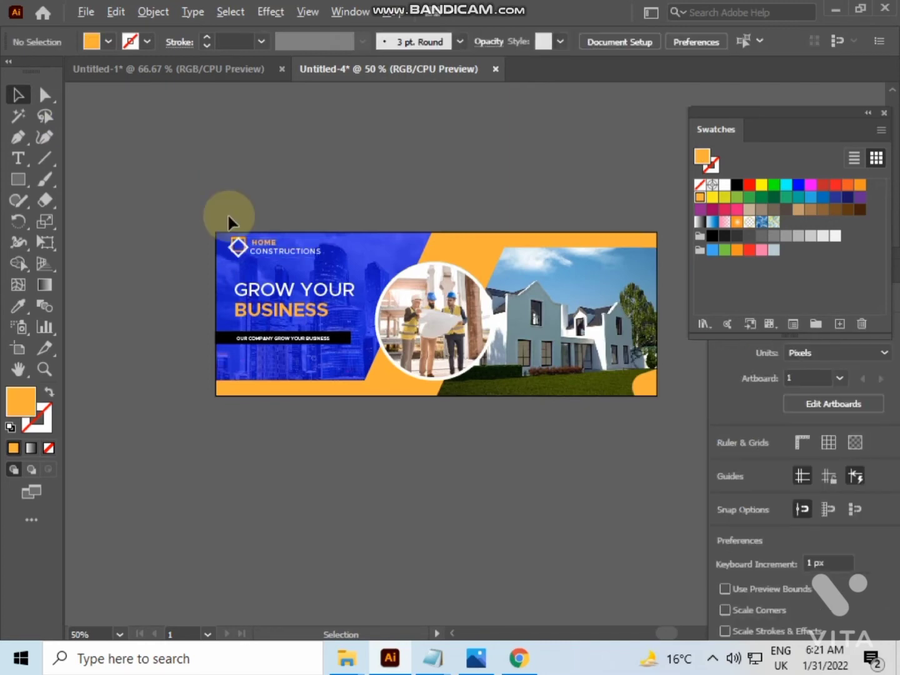
- Enlarge the Home Constructions logo slightly and reposition it above the headline
{"action": "scroll", "coordinate": [221, 205], "scroll_direction": "up", "scroll_amount": 2}
{"action": "left_click_drag", "start_coordinate": [223, 205], "coordinate": [200, 141]}
{"action": "left_click_drag", "start_coordinate": [267, 255], "coordinate": [267, 269]}
{"action": "left_click_drag", "start_coordinate": [493, 296], "coordinate": [520, 312]}
{"action": "left_click", "coordinate": [450, 157]}
{"action": "left_click_drag", "start_coordinate": [341, 246], "coordinate": [330, 250]}
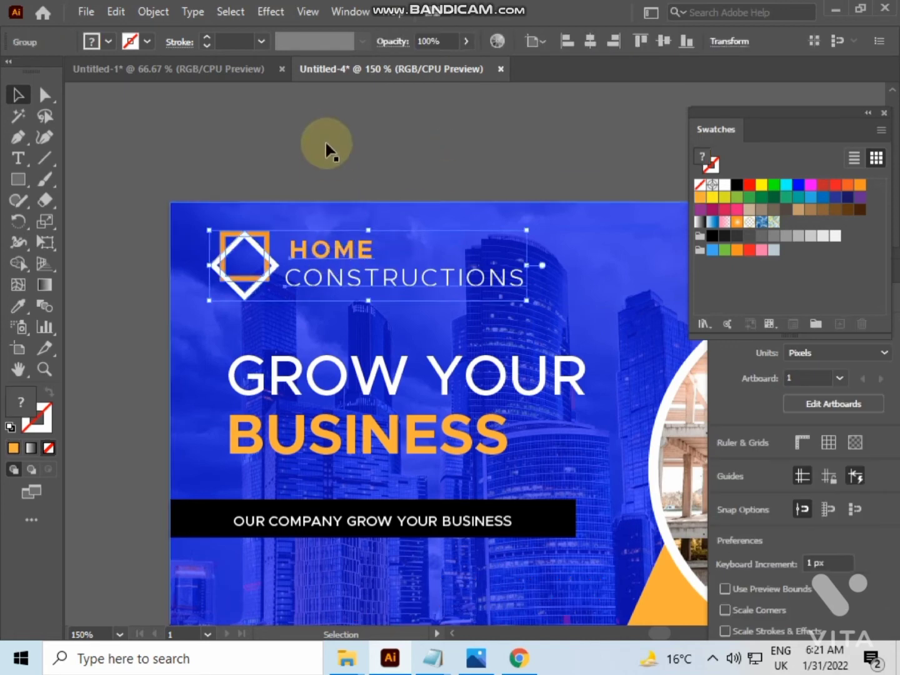
- Align the left edges of the logo and the "GROW YOUR BUSINESS" headline
{"action": "left_click", "coordinate": [300, 430], "text": "shift"}
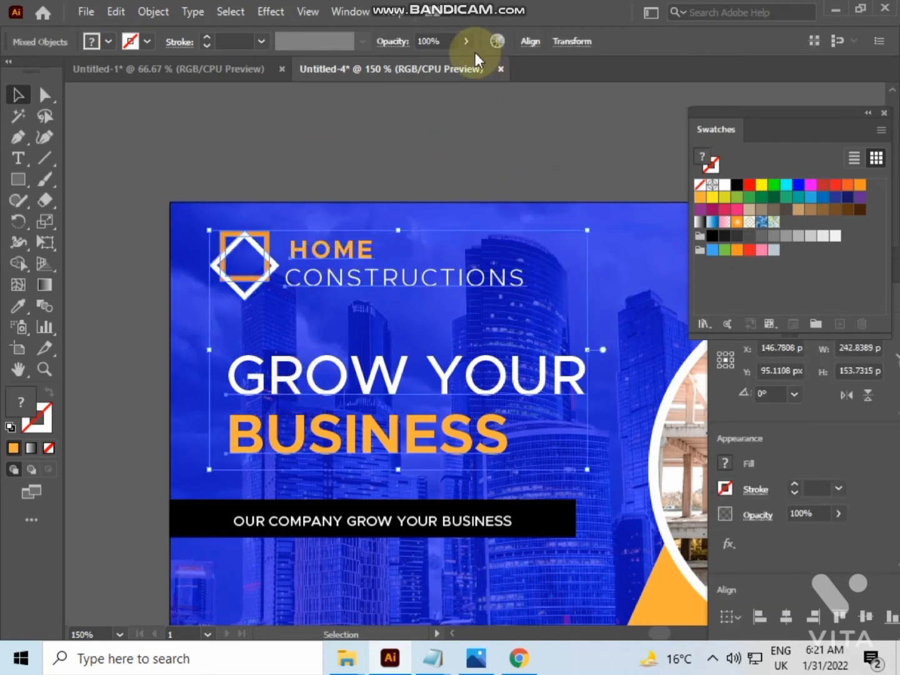
{"action": "left_click", "coordinate": [530, 41]}
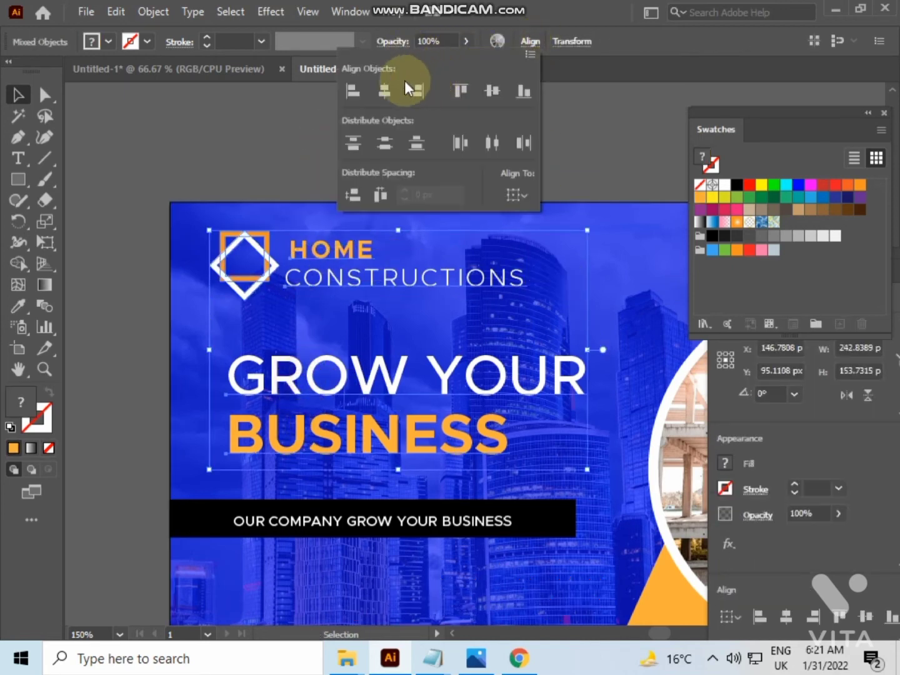
{"action": "left_click", "coordinate": [352, 88]}
{"action": "key", "text": "ctrl+minus"}
{"action": "key", "text": "ctrl+minus"}
{"action": "left_click", "coordinate": [233, 131]}
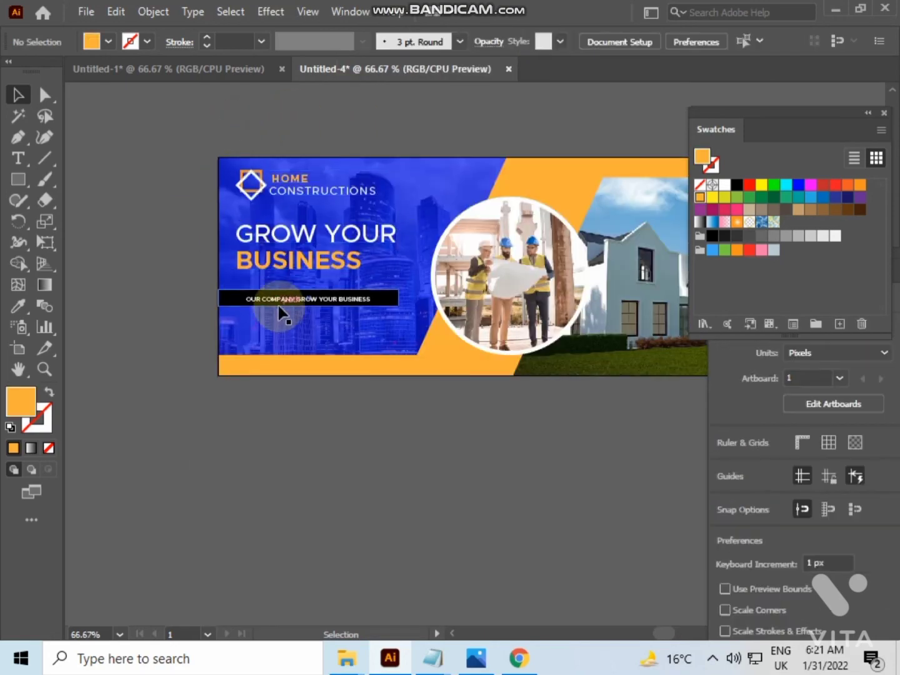
- Align the tagline text to the left edge of the "BUSINESS" headline line
{"action": "left_click", "coordinate": [278, 300]}
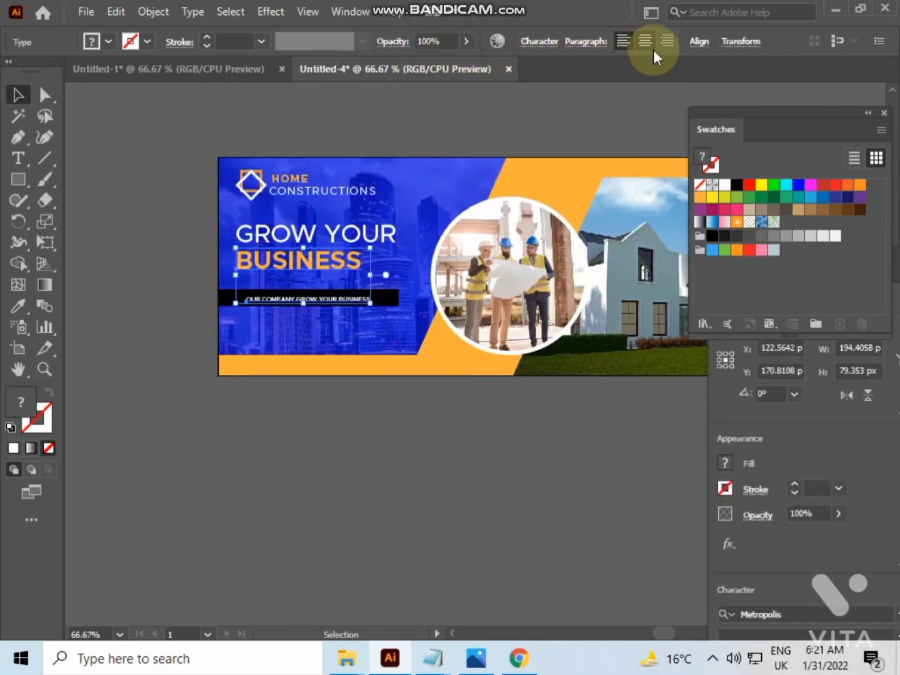
{"action": "left_click", "coordinate": [699, 42]}
{"action": "left_click", "coordinate": [521, 87]}
{"action": "left_click", "coordinate": [342, 132]}
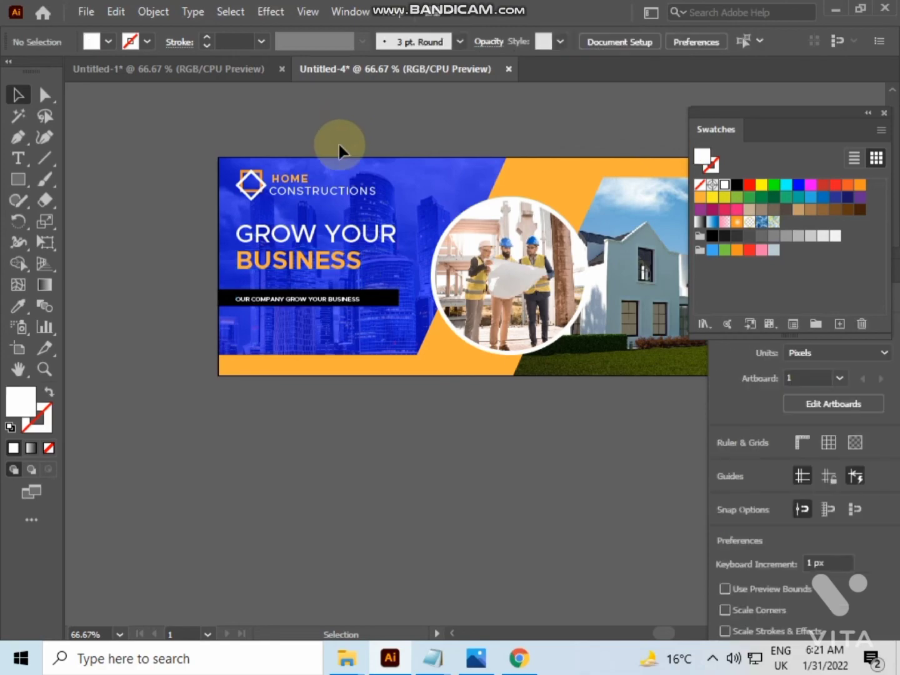
- Shorten the black tagline bar slightly and draw a white rectangle about 111 x 32 px below it
{"action": "left_click", "coordinate": [382, 297]}
{"action": "scroll", "coordinate": [381, 298], "scroll_direction": "up", "scroll_amount": 4}
{"action": "left_click_drag", "start_coordinate": [453, 307], "coordinate": [392, 295]}
{"action": "left_click", "coordinate": [410, 255]}
{"action": "scroll", "coordinate": [410, 262], "scroll_direction": "down", "scroll_amount": 2}
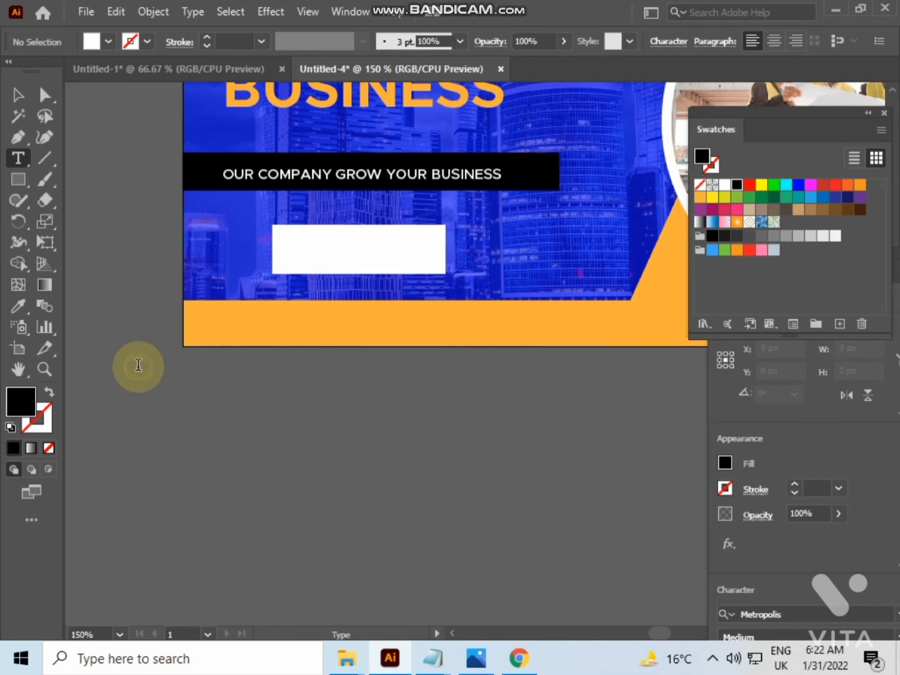
- Add the text "Oder Now" and place it over the white rectangle
{"action": "left_click", "coordinate": [138, 365]}
{"action": "key", "text": "BackSpace"}
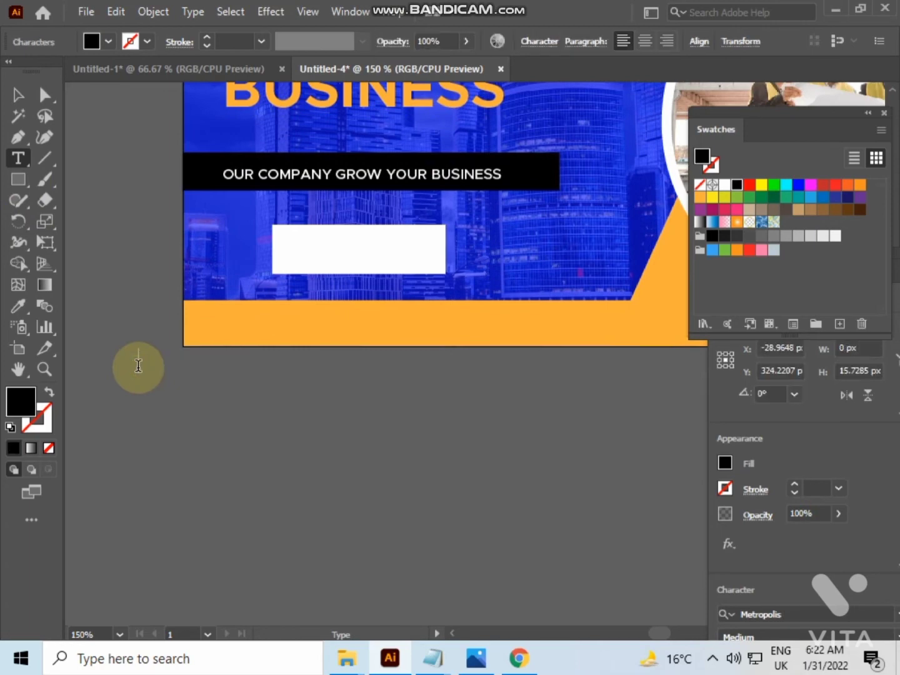
{"action": "type", "text": "Odewr"}
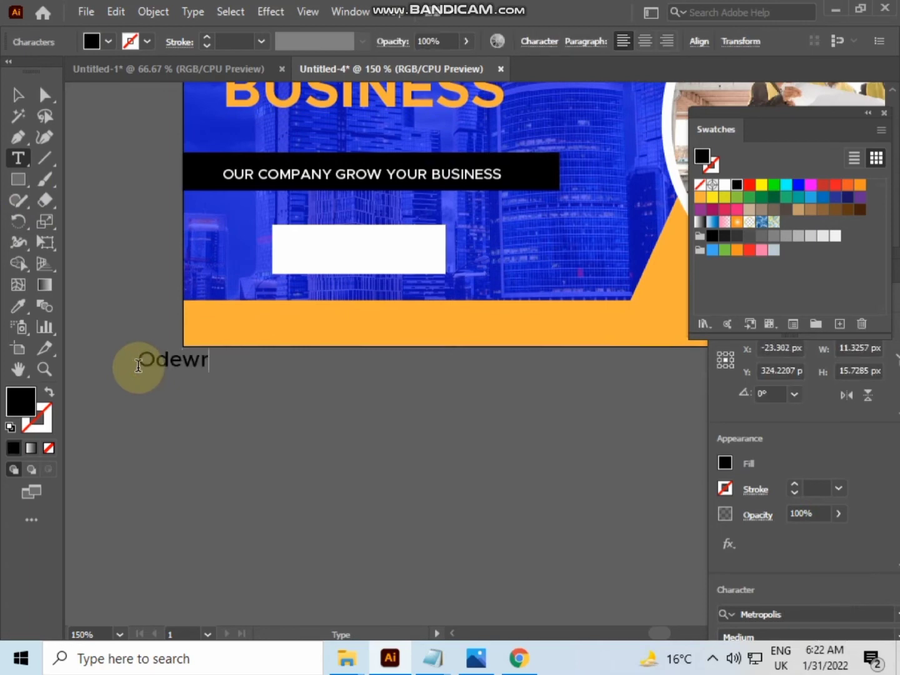
{"action": "key", "text": "BackSpace"}
{"action": "key", "text": "BackSpace"}
{"action": "type", "text": "r N"}
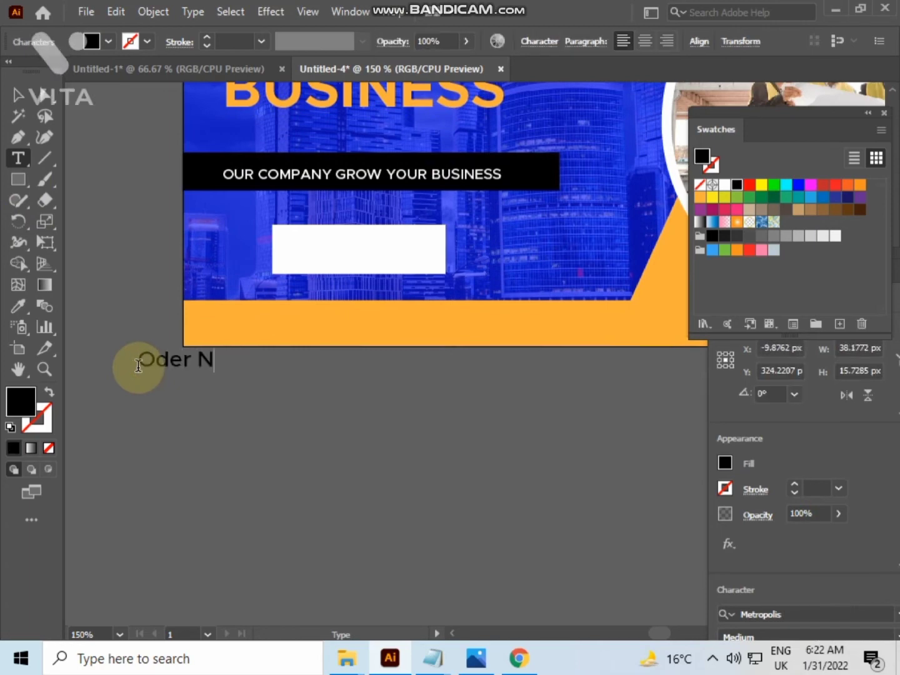
{"action": "type", "text": "ow"}
{"action": "left_click", "coordinate": [21, 94]}
{"action": "left_click_drag", "start_coordinate": [216, 357], "coordinate": [381, 250]}
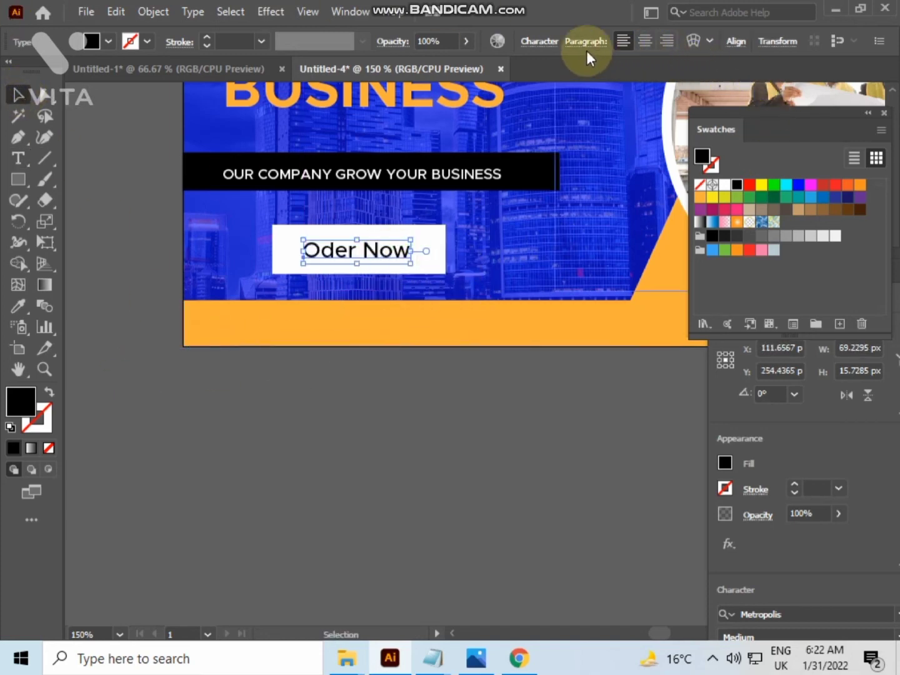
- Set the "Oder Now" text to Metropolis Bold and fill it with light orange
{"action": "left_click", "coordinate": [543, 42]}
{"action": "left_click", "coordinate": [545, 92]}
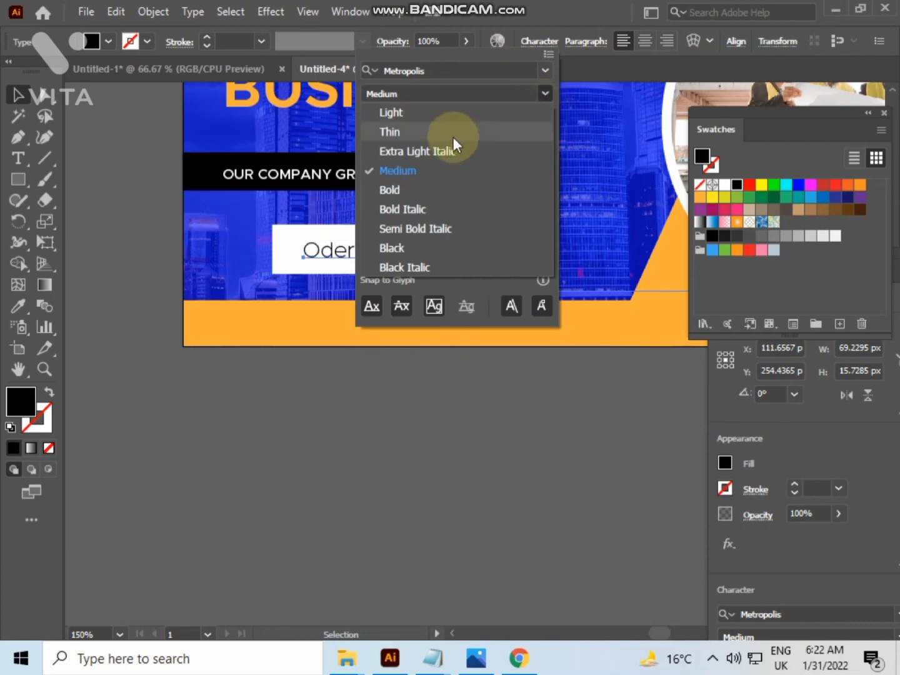
{"action": "left_click", "coordinate": [433, 190]}
{"action": "left_click", "coordinate": [432, 391]}
{"action": "left_click", "coordinate": [461, 426]}
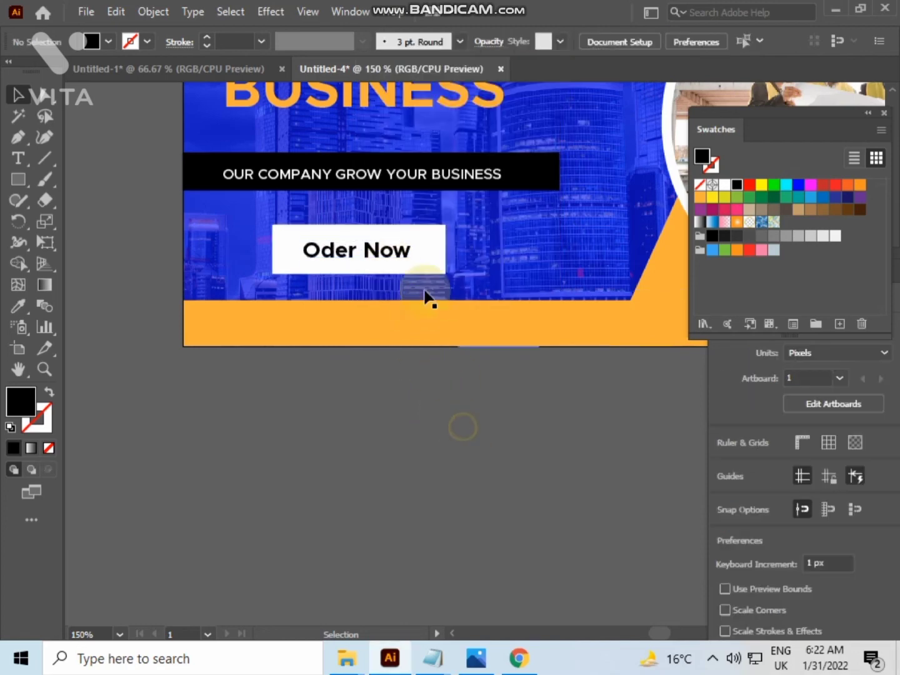
{"action": "left_click", "coordinate": [399, 255]}
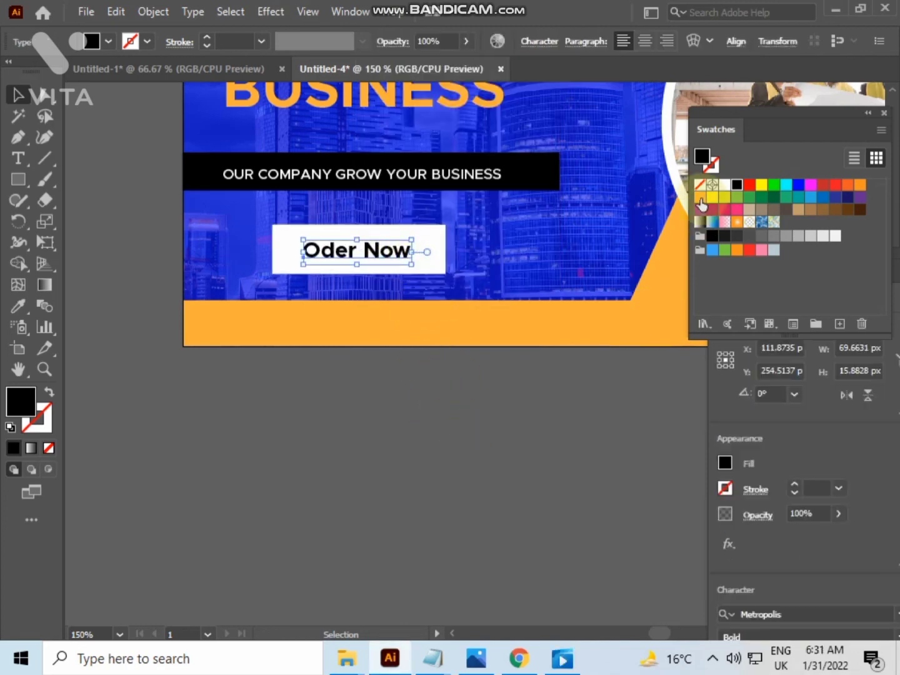
{"action": "left_click", "coordinate": [700, 197]}
{"action": "left_click", "coordinate": [564, 434]}
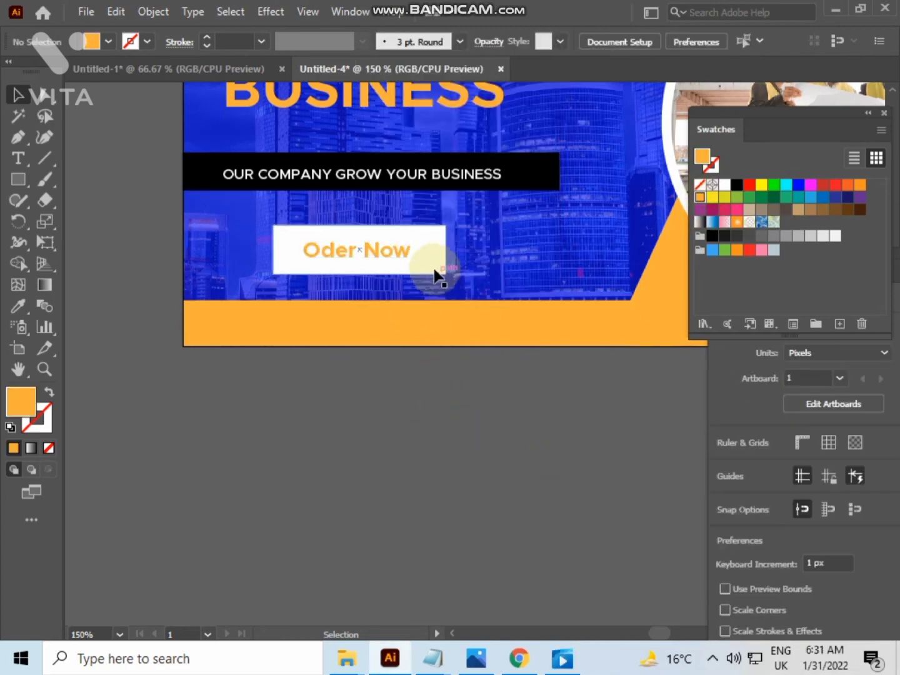
- Round all four corners of the white rectangle behind the "Oder Now" text
{"action": "left_click", "coordinate": [432, 267]}
{"action": "scroll", "coordinate": [431, 262], "scroll_direction": "up", "scroll_amount": 2}
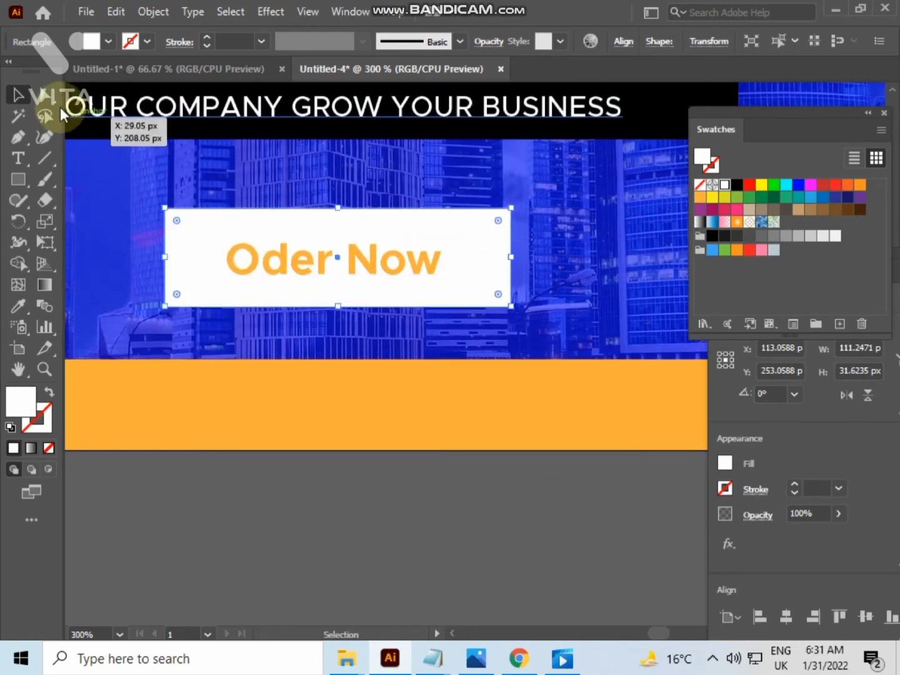
{"action": "left_click", "coordinate": [40, 93]}
{"action": "left_click_drag", "start_coordinate": [183, 225], "coordinate": [200, 236]}
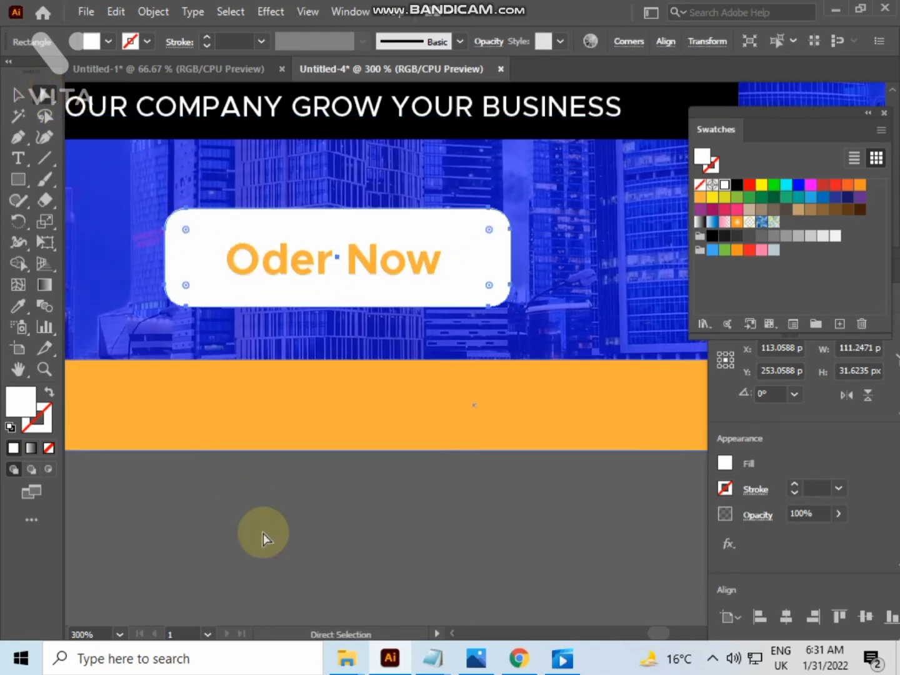
{"action": "left_click", "coordinate": [263, 536]}
- Shrink the rounded white rectangle to about 91 x 26 px
{"action": "left_click", "coordinate": [400, 267]}
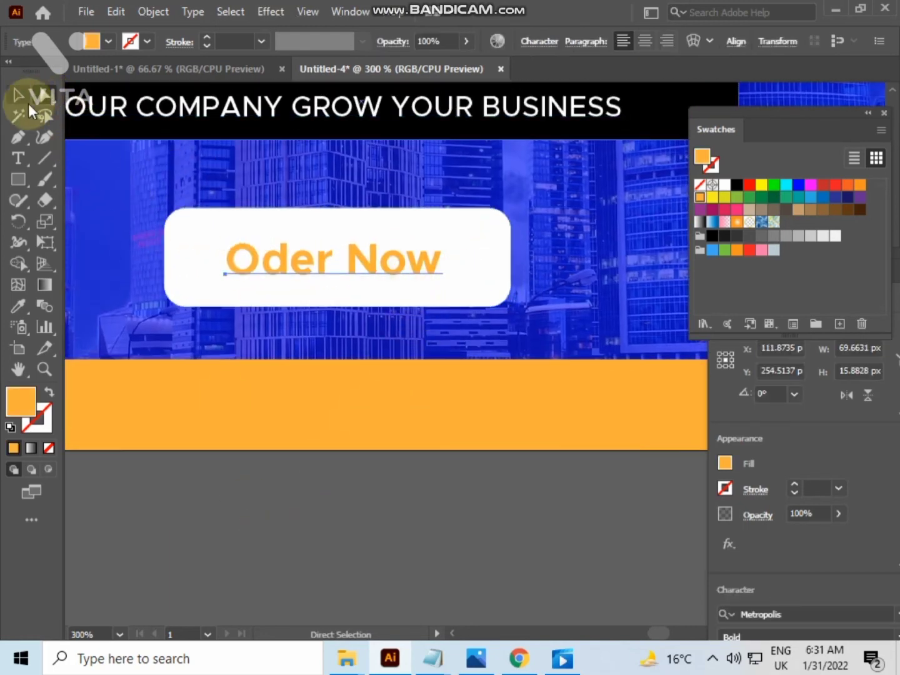
{"action": "left_click", "coordinate": [19, 95]}
{"action": "left_click", "coordinate": [400, 224]}
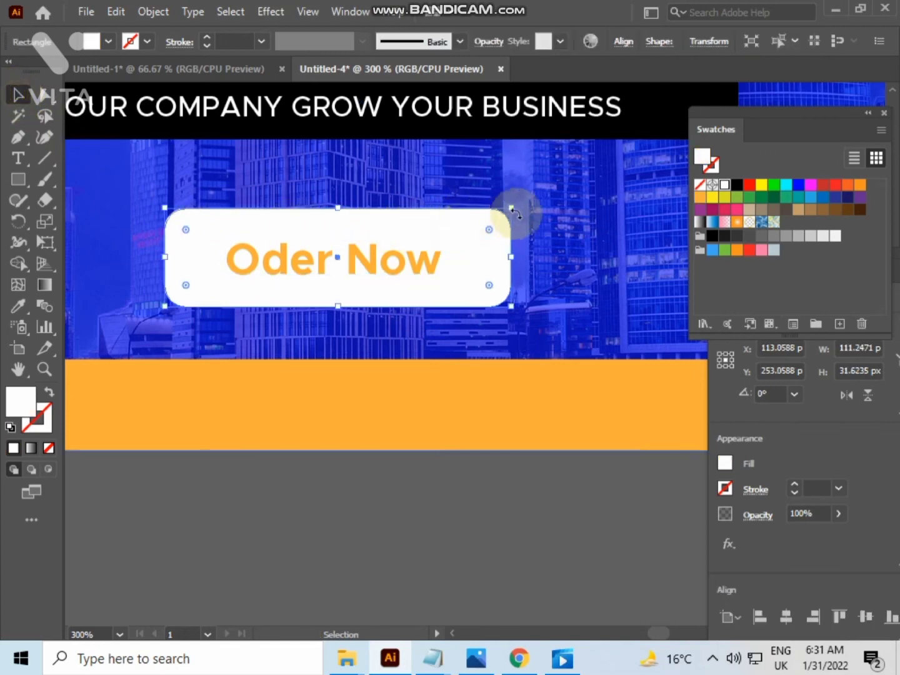
{"action": "left_click_drag", "start_coordinate": [510, 208], "coordinate": [450, 225]}
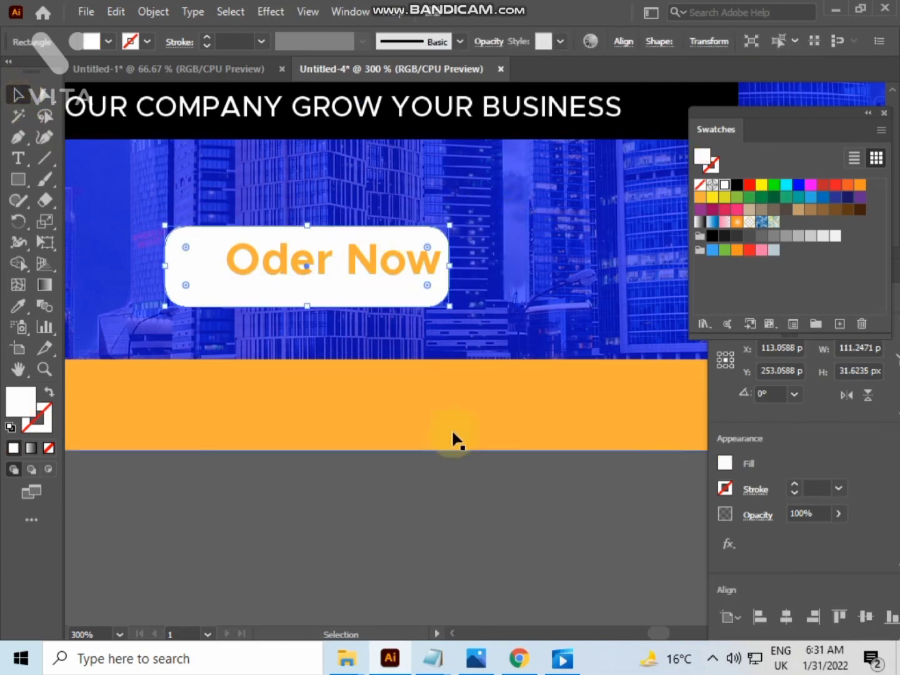
{"action": "left_click", "coordinate": [427, 548]}
- Center the "Oder Now" text and the white rectangle on each other horizontally and vertically
{"action": "left_click", "coordinate": [284, 279]}
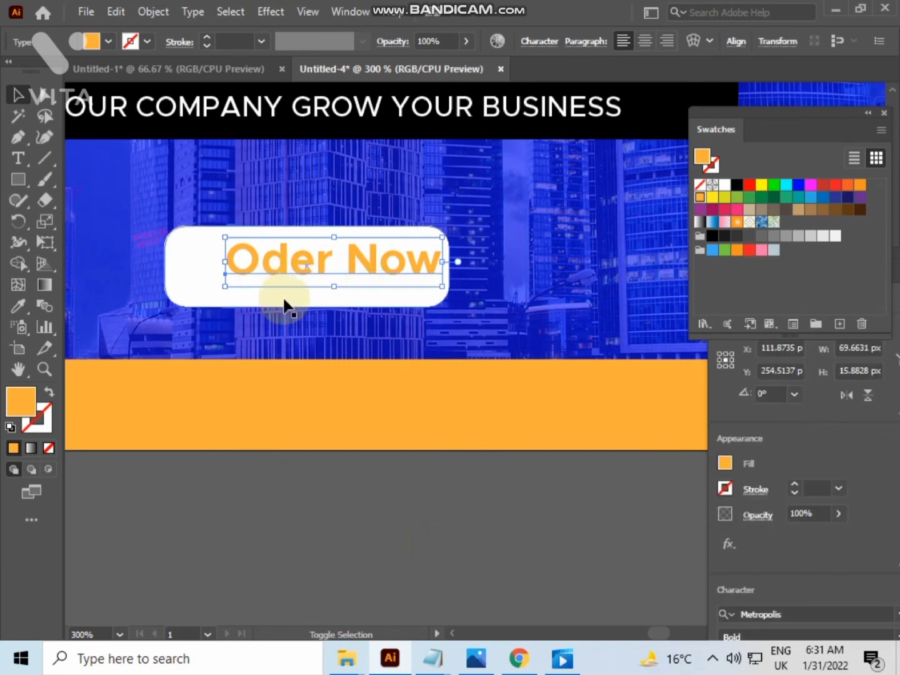
{"action": "left_click", "coordinate": [283, 301], "text": "shift"}
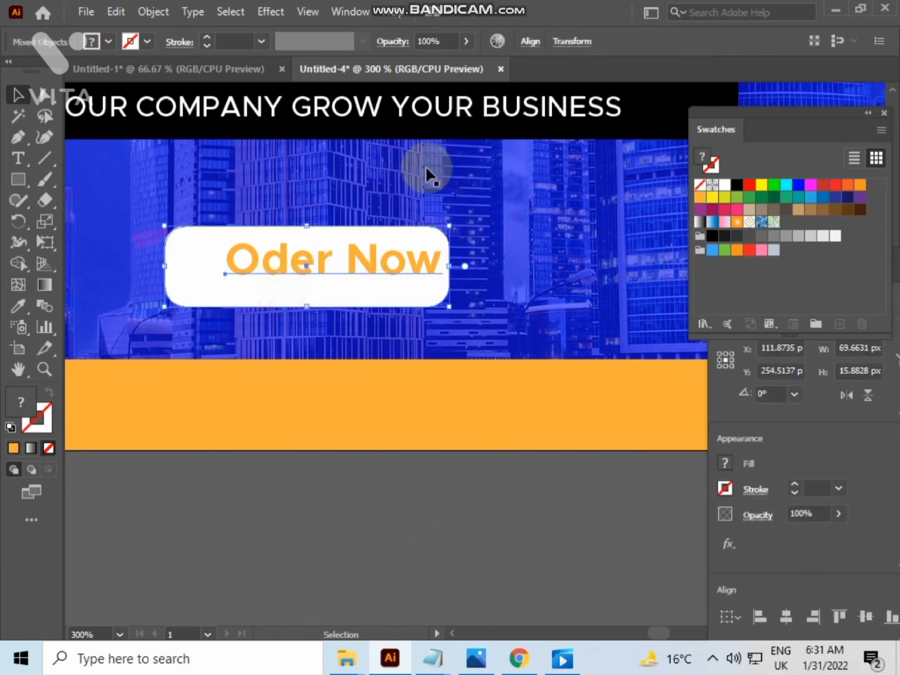
{"action": "left_click", "coordinate": [517, 46]}
{"action": "left_click", "coordinate": [491, 90]}
{"action": "left_click", "coordinate": [384, 94]}
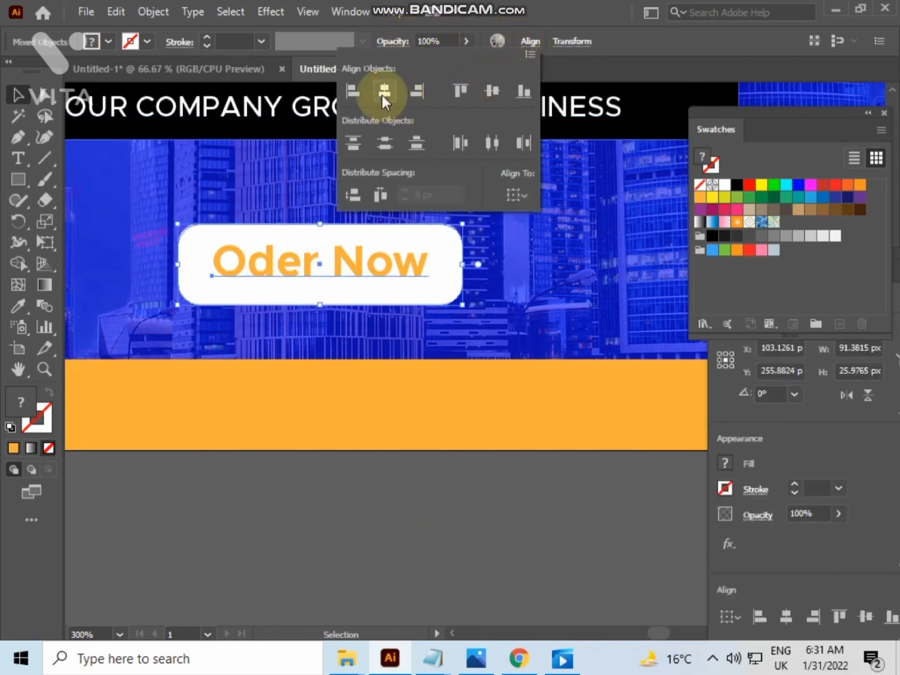
{"action": "left_click", "coordinate": [374, 464]}
- Apply a Drop Shadow effect to the white button with X and Y offsets of 5 px each
{"action": "left_click", "coordinate": [430, 302]}
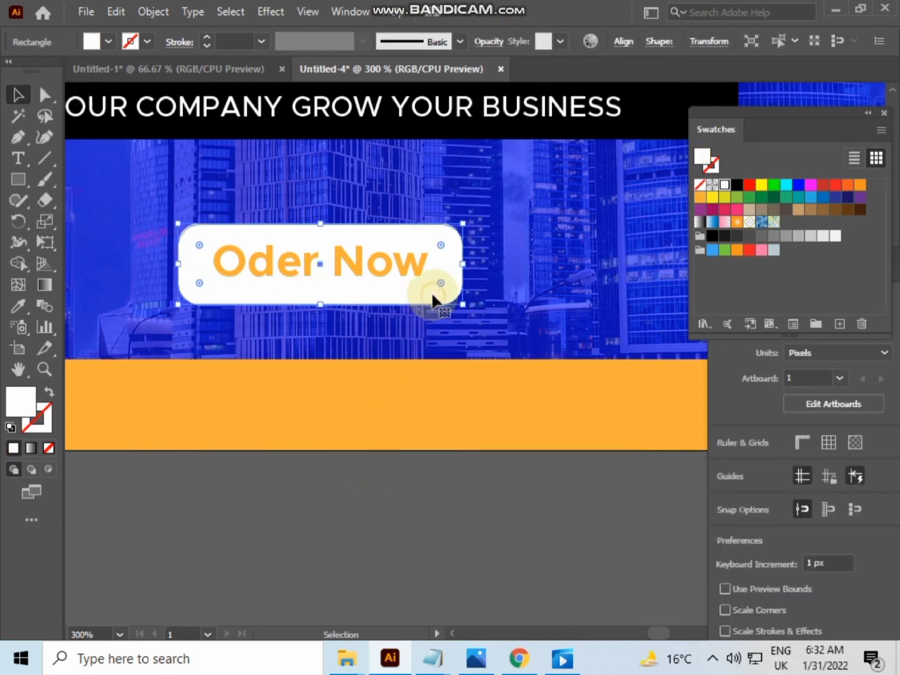
{"action": "left_click", "coordinate": [273, 13]}
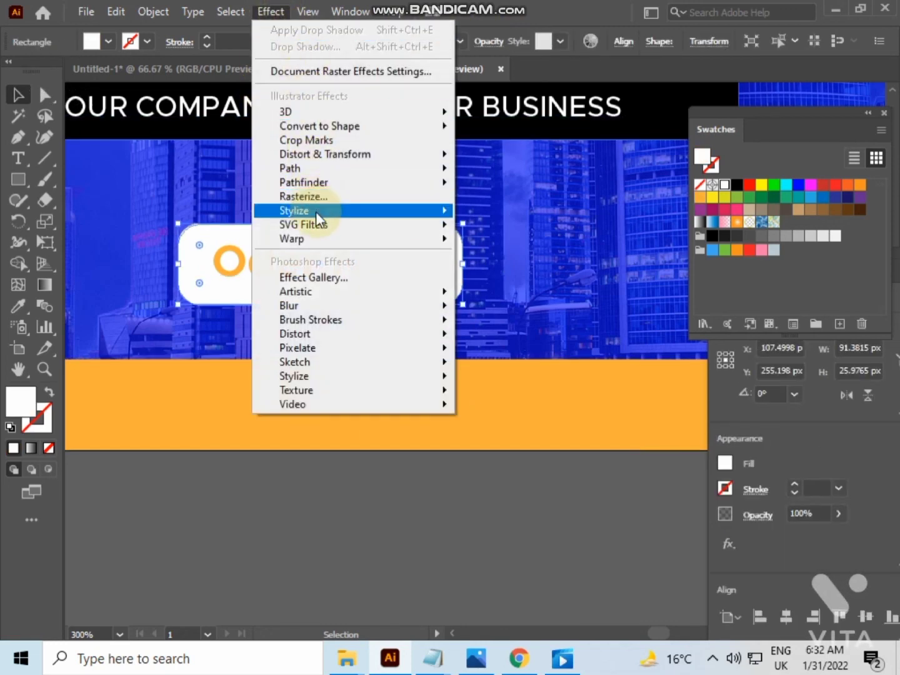
{"action": "mouse_move", "coordinate": [317, 214]}
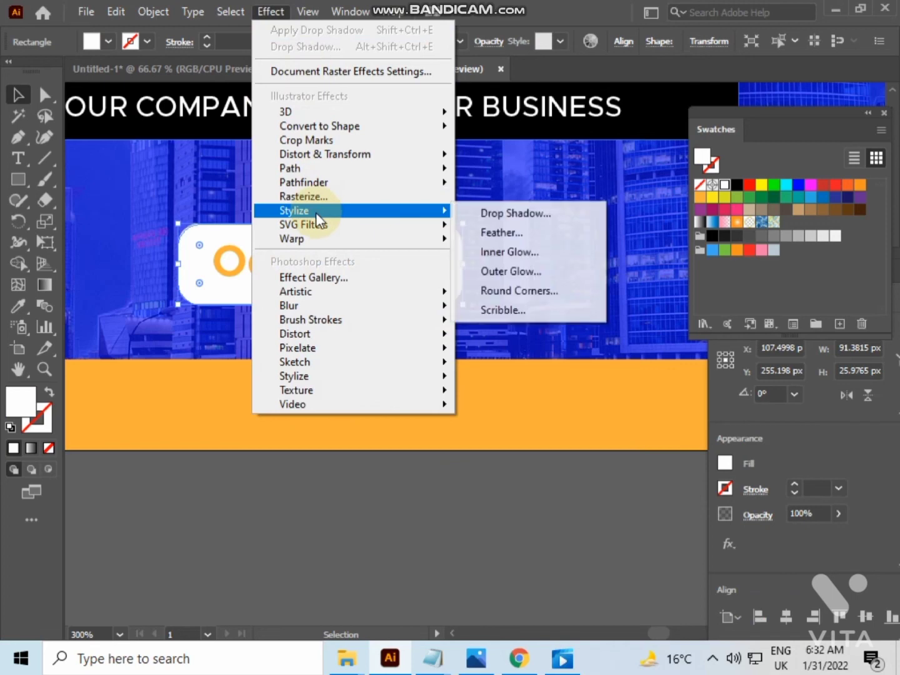
{"action": "left_click", "coordinate": [535, 221]}
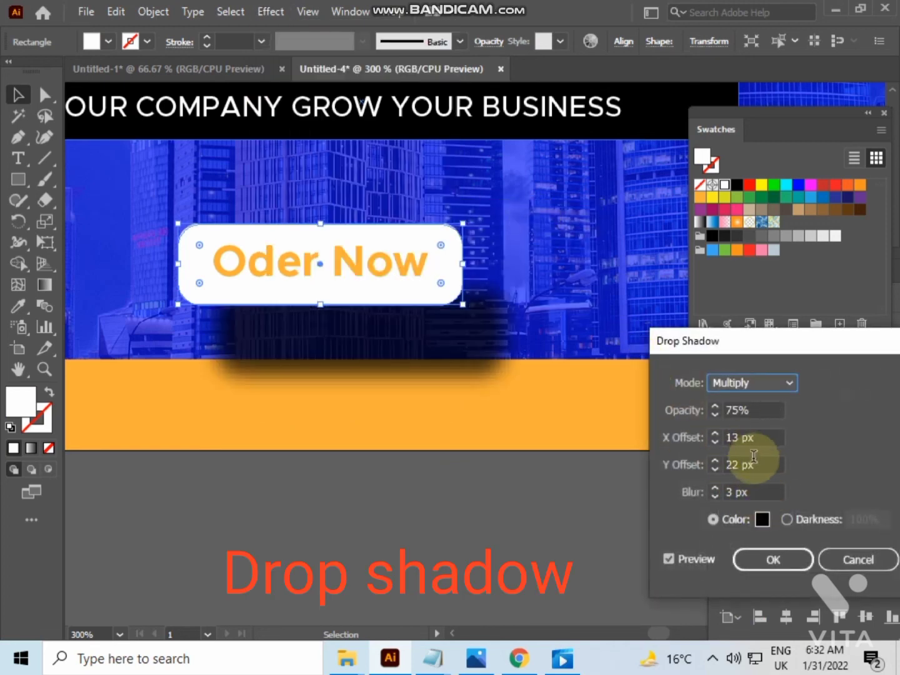
{"action": "left_click", "coordinate": [753, 464]}
{"action": "key", "text": "Down"}
{"action": "key", "text": "Down"}
{"action": "key", "text": "Down"}
{"action": "key", "text": "Down"}
{"action": "key", "text": "Down"}
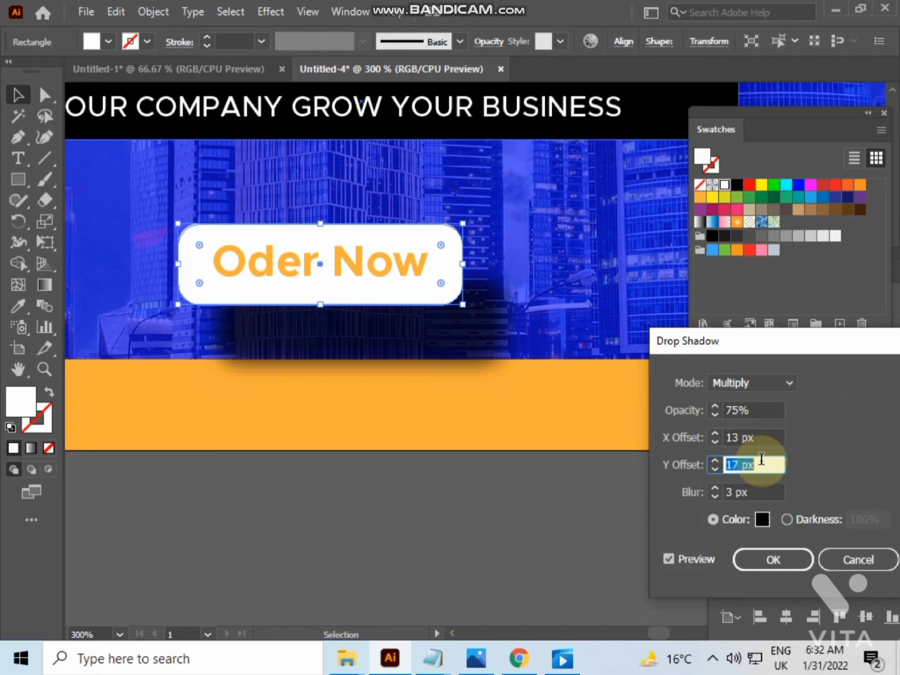
{"action": "key", "text": "Down"}
{"action": "key", "text": "Down"}
{"action": "key", "text": "Down"}
{"action": "key", "text": "Down"}
{"action": "key", "text": "Down"}
{"action": "key", "text": "Down"}
{"action": "key", "text": "Down"}
{"action": "key", "text": "Down"}
{"action": "key", "text": "Down"}
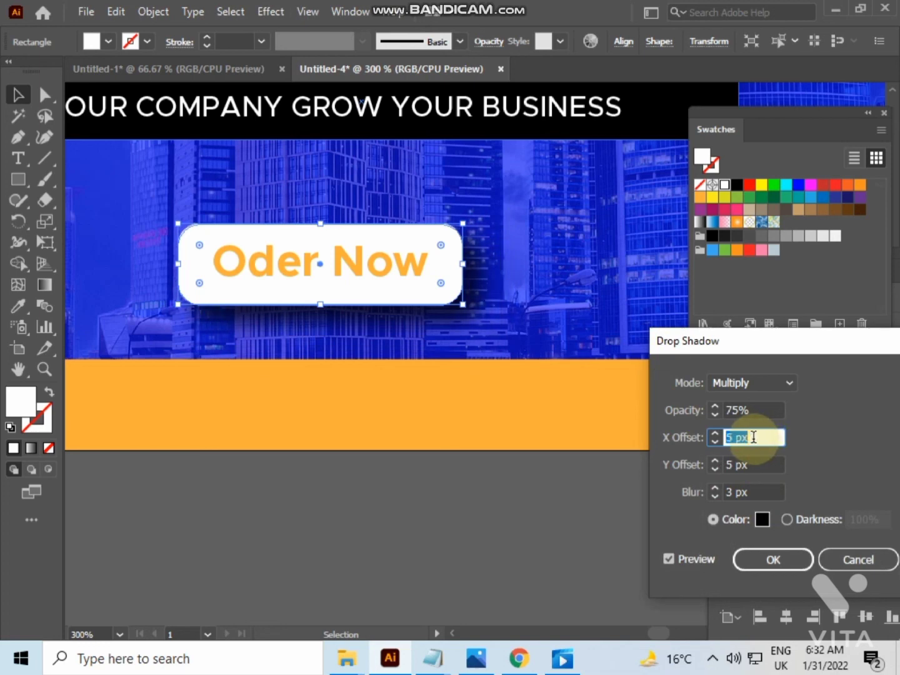
{"action": "left_click", "coordinate": [767, 560]}
{"action": "left_click", "coordinate": [366, 537]}
{"action": "scroll", "coordinate": [365, 538], "scroll_direction": "down", "scroll_amount": 4}
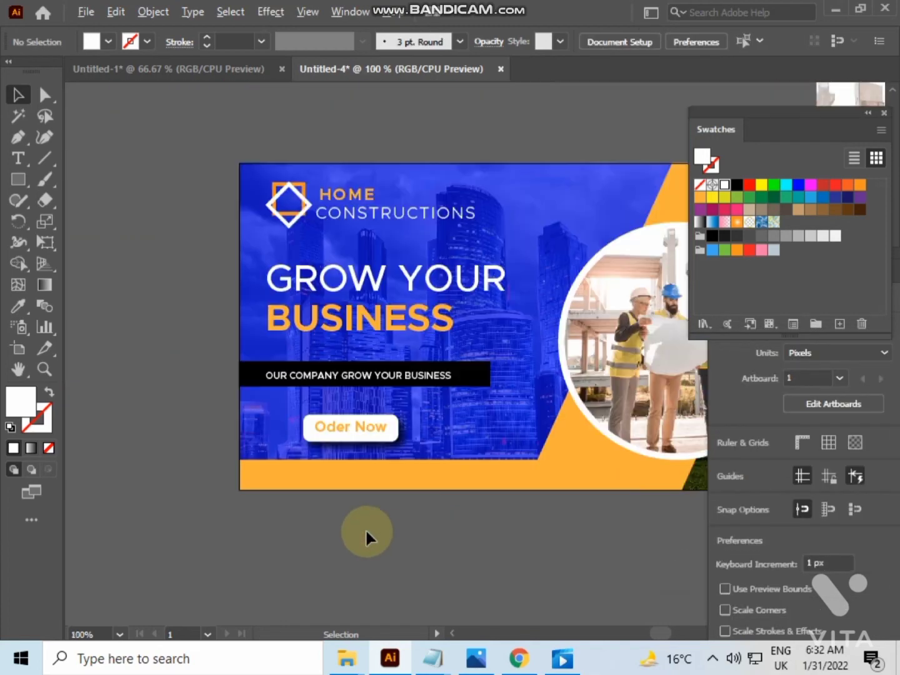
{"action": "key", "text": "space"}
{"action": "left_click_drag", "start_coordinate": [369, 531], "coordinate": [259, 540]}
{"action": "left_click_drag", "start_coordinate": [444, 532], "coordinate": [324, 525]}
{"action": "left_click_drag", "start_coordinate": [597, 562], "coordinate": [683, 565]}
{"action": "left_click_drag", "start_coordinate": [744, 565], "coordinate": [606, 530]}
{"action": "scroll", "coordinate": [533, 556], "scroll_direction": "down", "scroll_amount": 1}
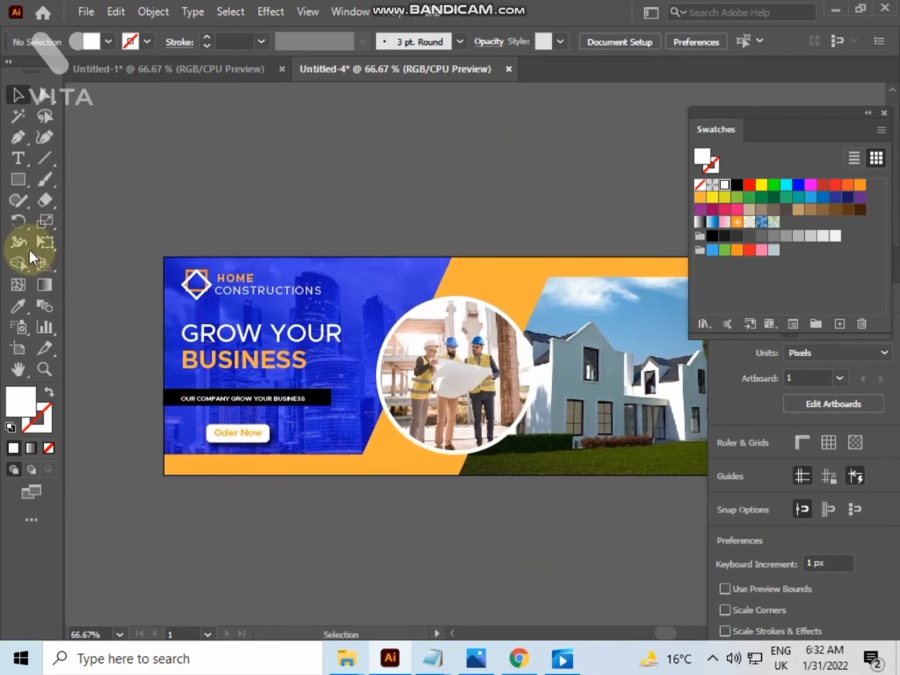
{"action": "left_click", "coordinate": [17, 161]}
{"action": "left_click", "coordinate": [171, 455]}
{"action": "scroll", "coordinate": [191, 462], "scroll_direction": "up", "scroll_amount": 3}
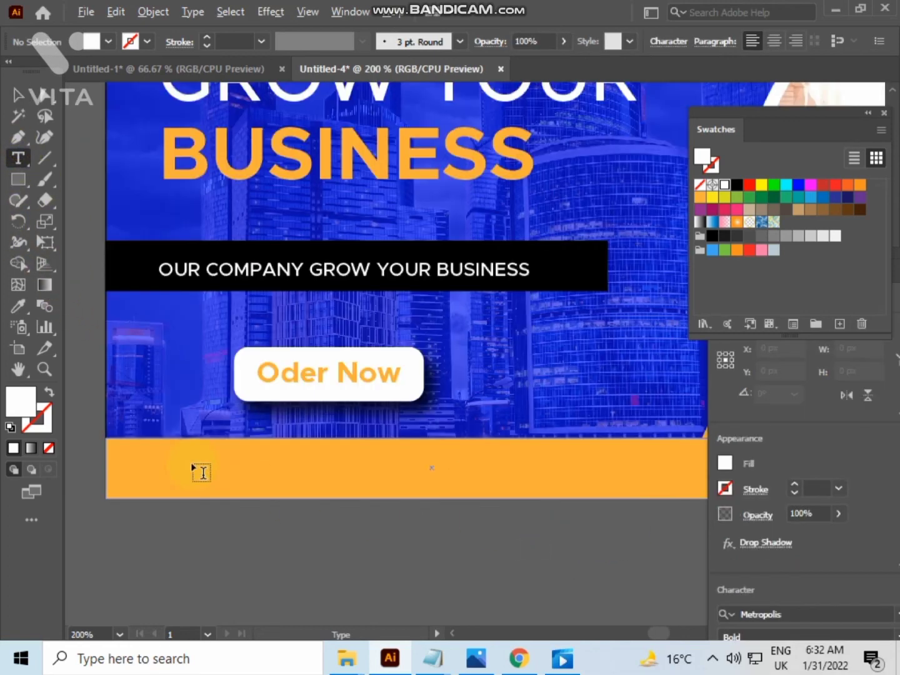
{"action": "left_click_drag", "start_coordinate": [191, 462], "coordinate": [228, 387]}
{"action": "left_click", "coordinate": [211, 365]}
{"action": "type", "text": "www.maketing.com"}
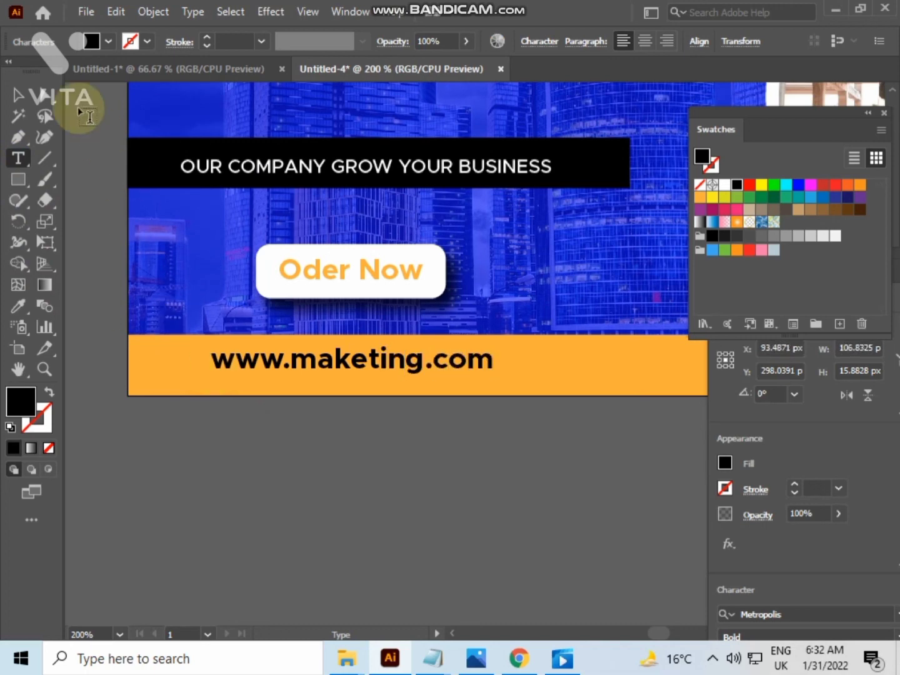
{"action": "left_click", "coordinate": [25, 93]}
{"action": "left_click", "coordinate": [348, 473]}
{"action": "left_click_drag", "start_coordinate": [412, 372], "coordinate": [385, 372]}
- Align the left edge of the website text with the tagline text
{"action": "left_click", "coordinate": [384, 369]}
{"action": "key", "text": "a"}
{"action": "left_click", "coordinate": [350, 180], "text": "shift"}
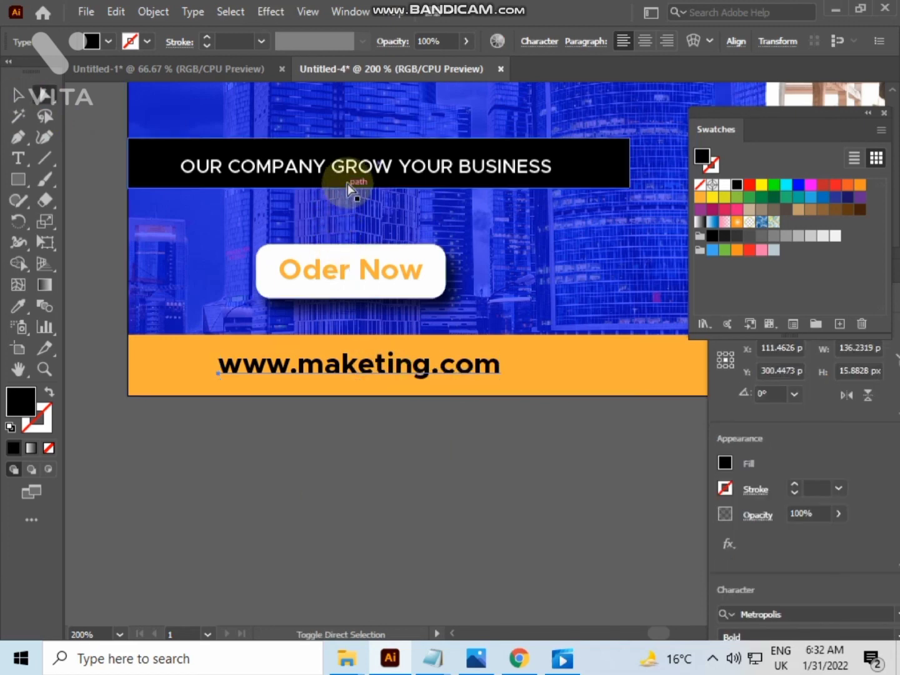
{"action": "left_click", "coordinate": [306, 406]}
{"action": "left_click", "coordinate": [337, 364]}
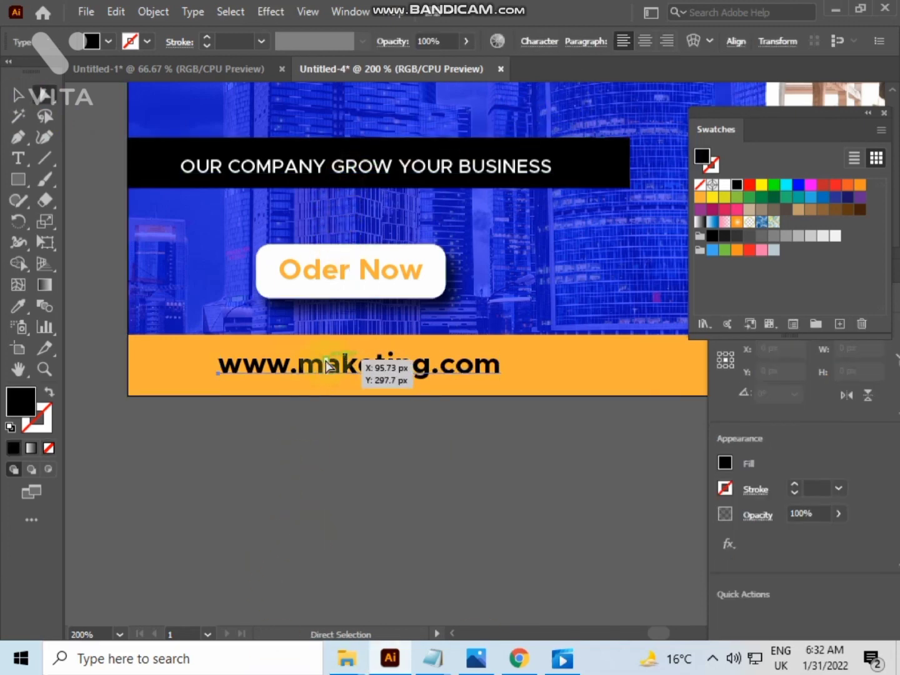
{"action": "left_click", "coordinate": [25, 102]}
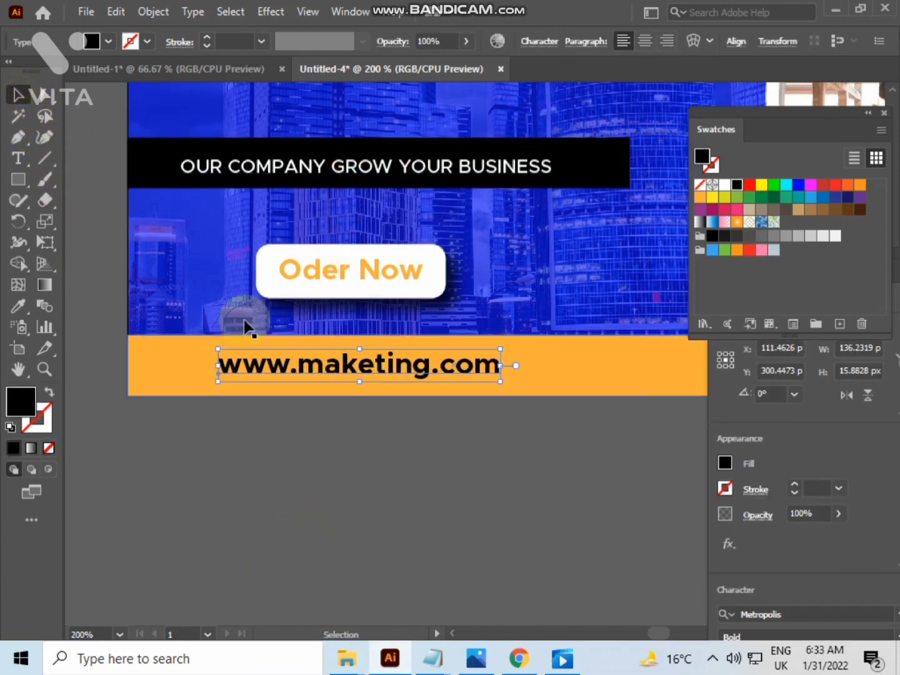
{"action": "left_click", "coordinate": [301, 167], "text": "shift"}
{"action": "left_click", "coordinate": [666, 41]}
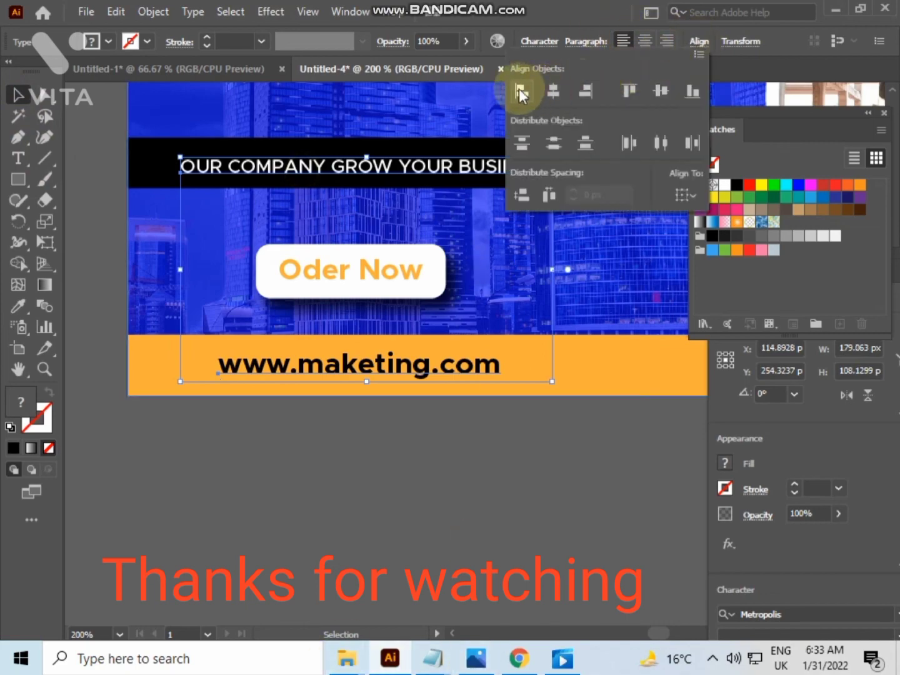
{"action": "left_click", "coordinate": [523, 94]}
{"action": "left_click", "coordinate": [418, 525]}
{"action": "scroll", "coordinate": [415, 510], "scroll_direction": "down", "scroll_amount": 1}
{"action": "left_click_drag", "start_coordinate": [414, 510], "coordinate": [284, 527]}
{"action": "scroll", "coordinate": [282, 522], "scroll_direction": "down", "scroll_amount": 1}
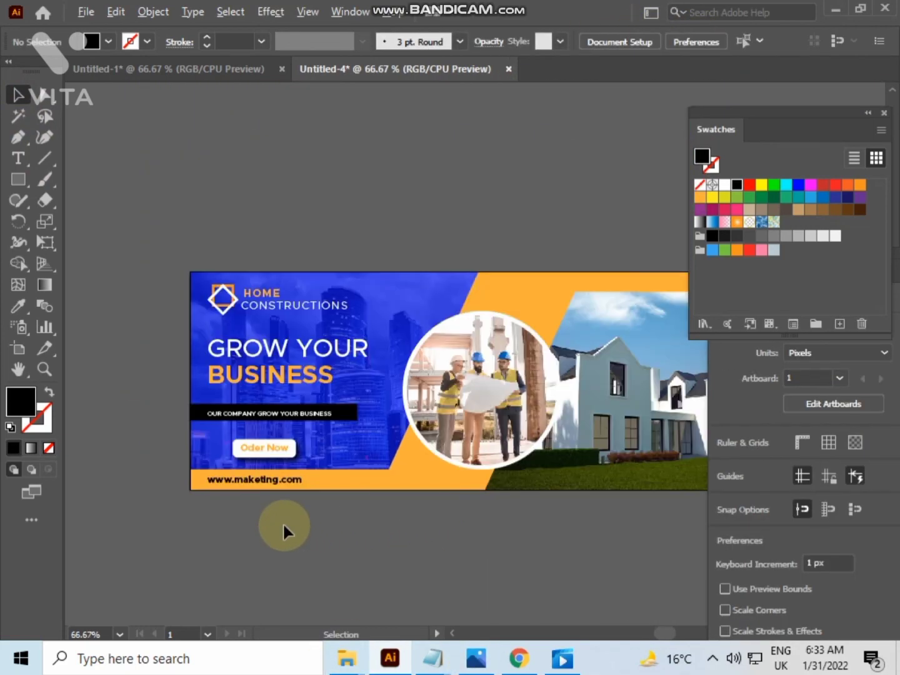